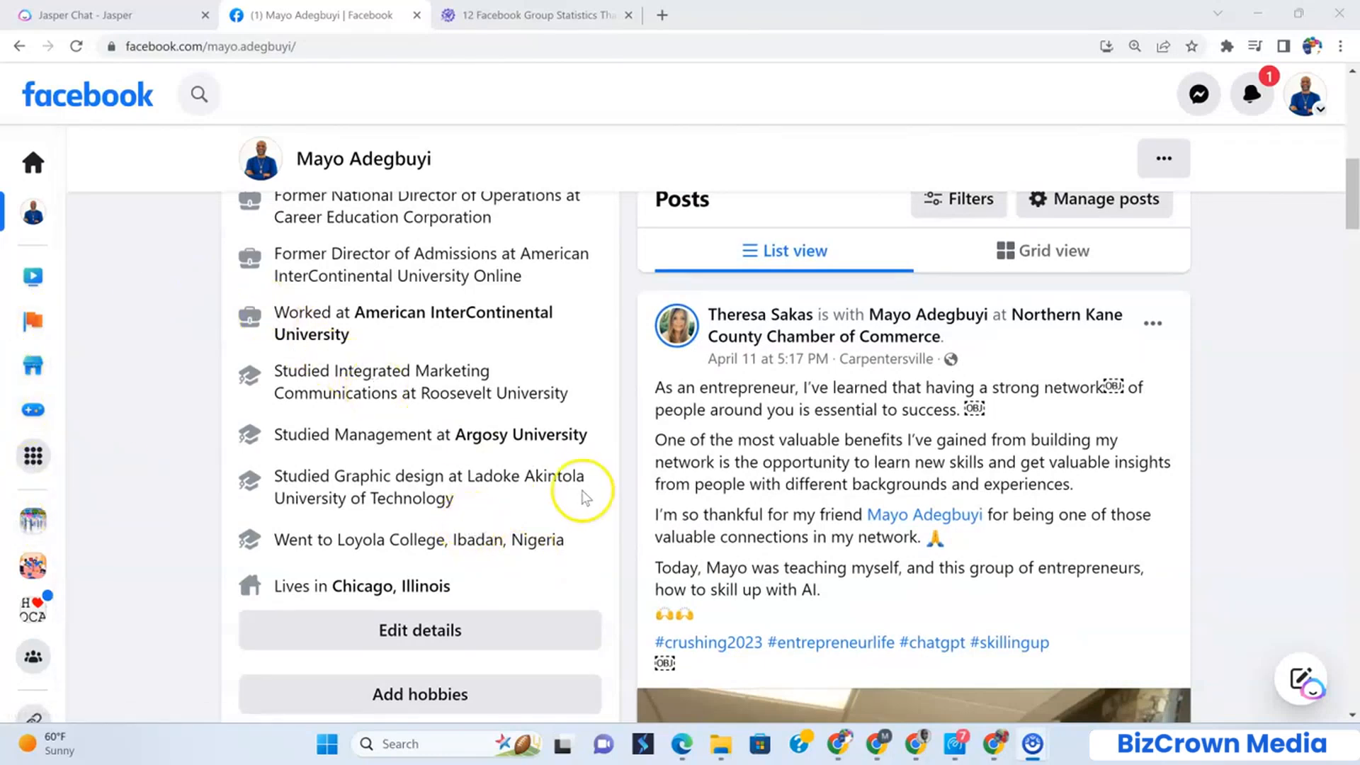
pyautogui.scroll(1, 593, 515)
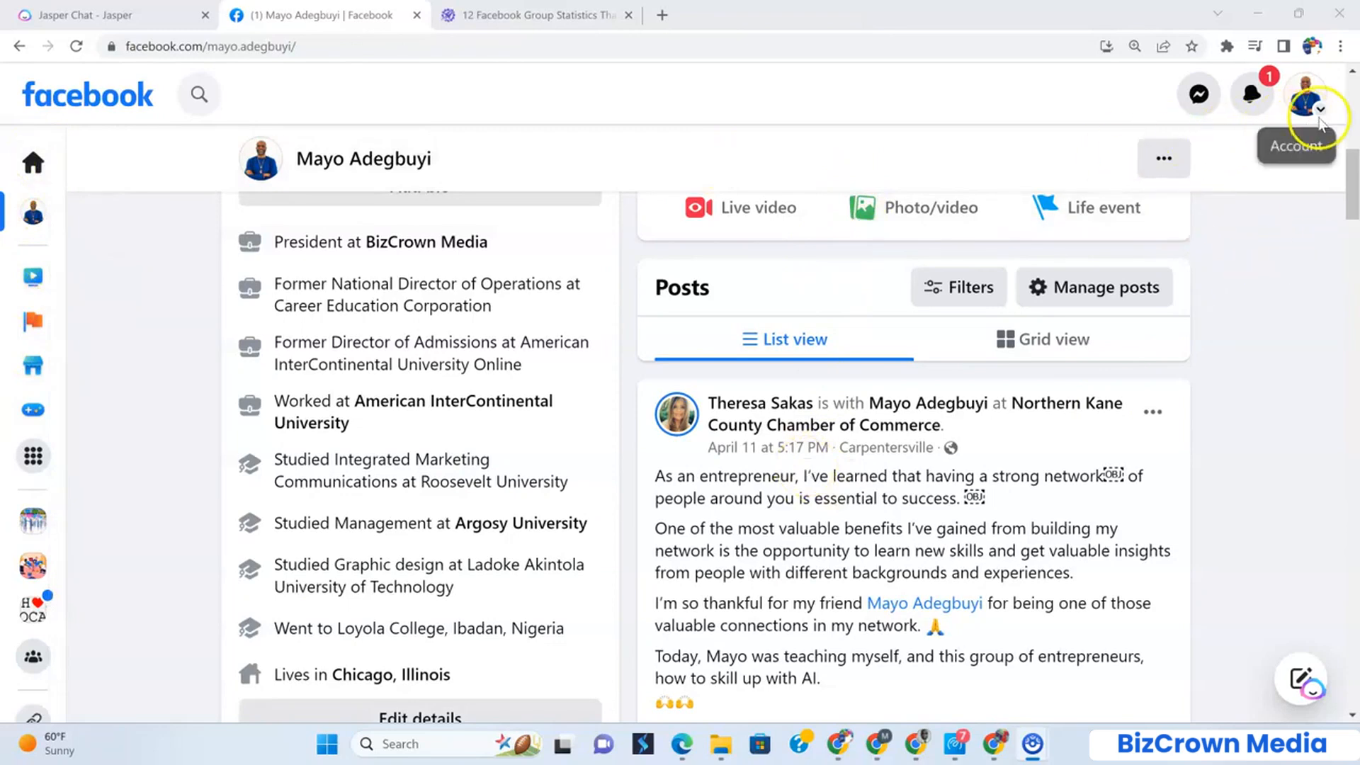
pyautogui.scroll(-1, 1029, 441)
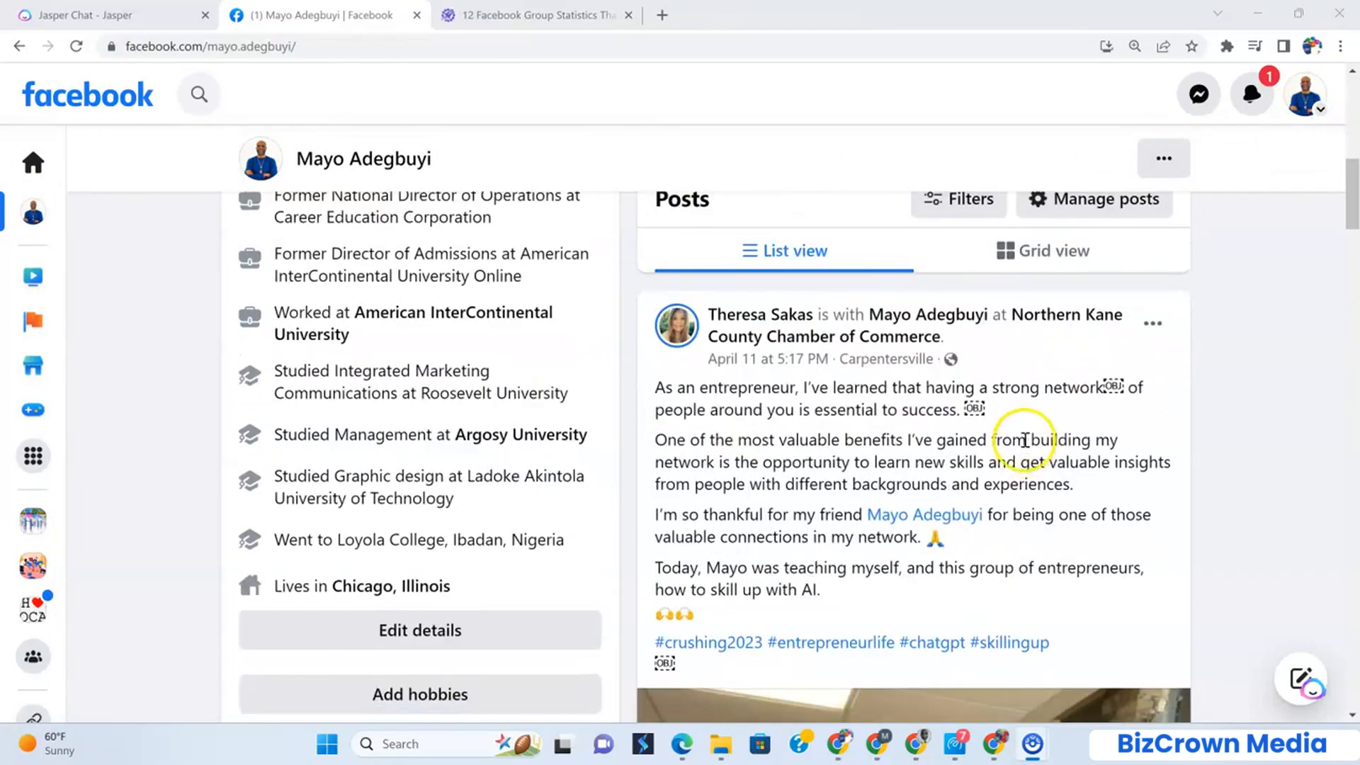
pyautogui.scroll(-1, 1025, 441)
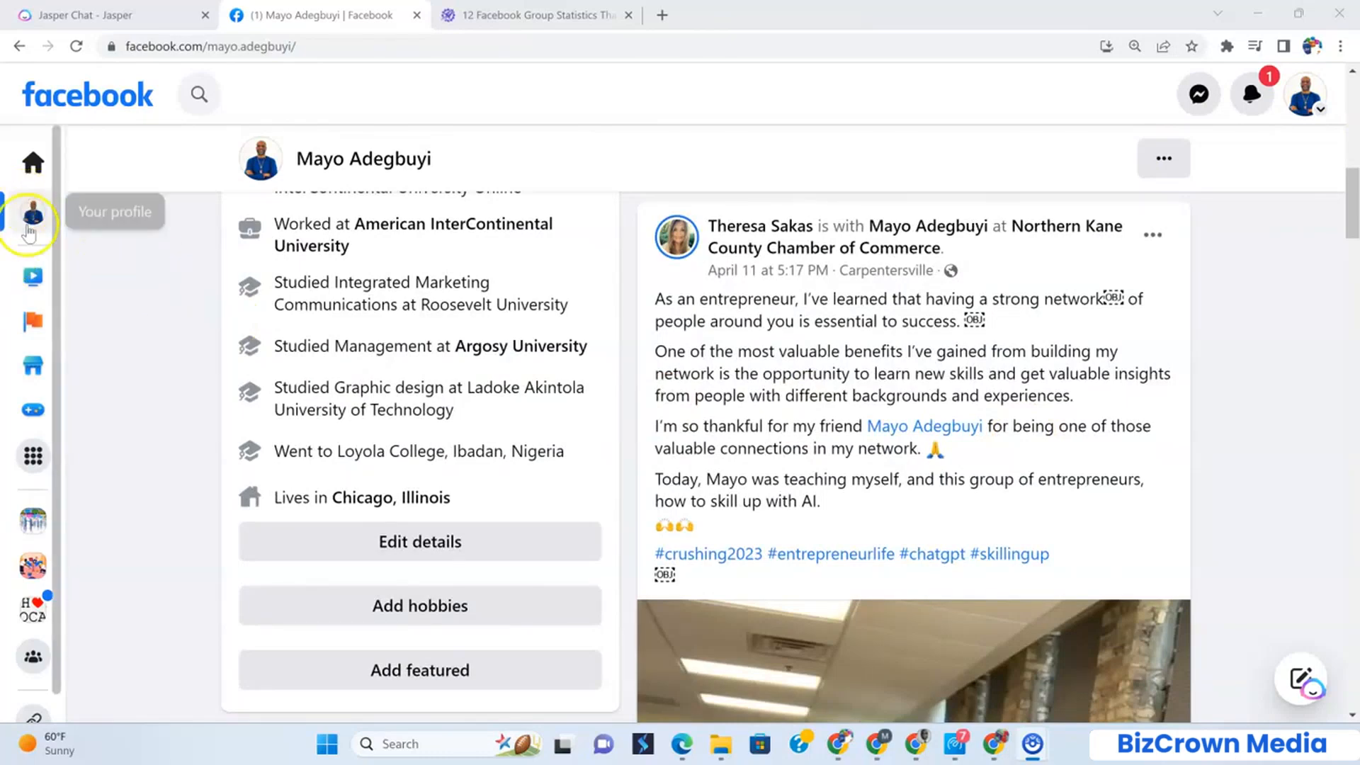
# Look through the available create options, and go to the Groups page
pyautogui.click(33, 458)
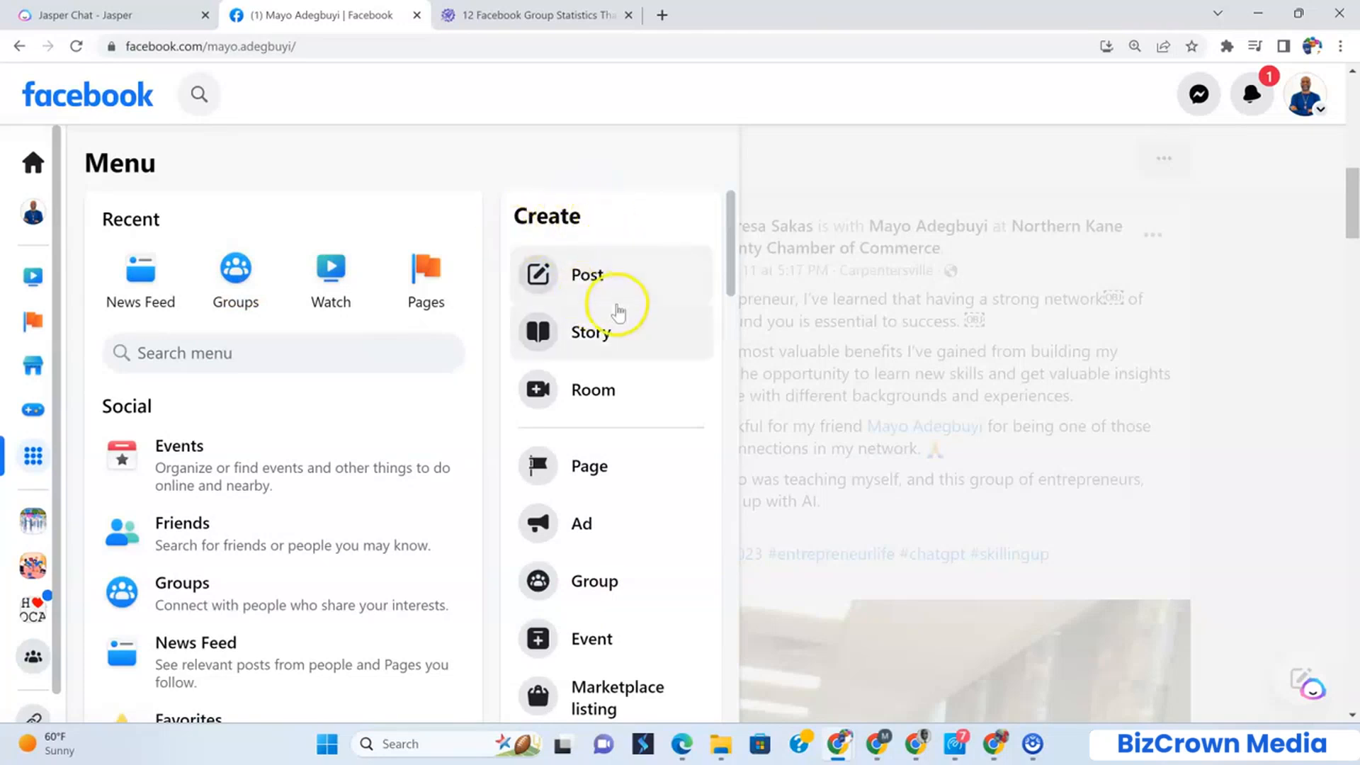
pyautogui.scroll(-2, 609, 382)
pyautogui.scroll(2, 602, 510)
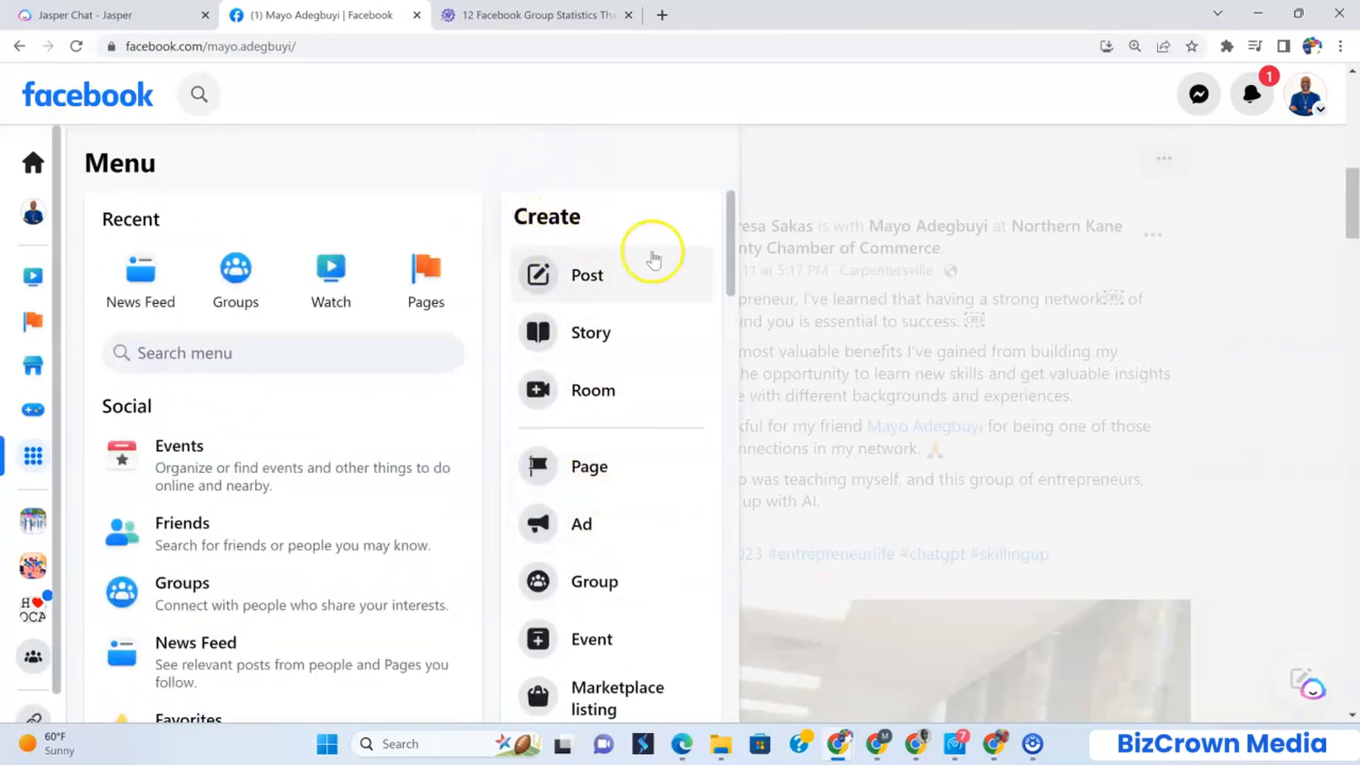
pyautogui.click(238, 271)
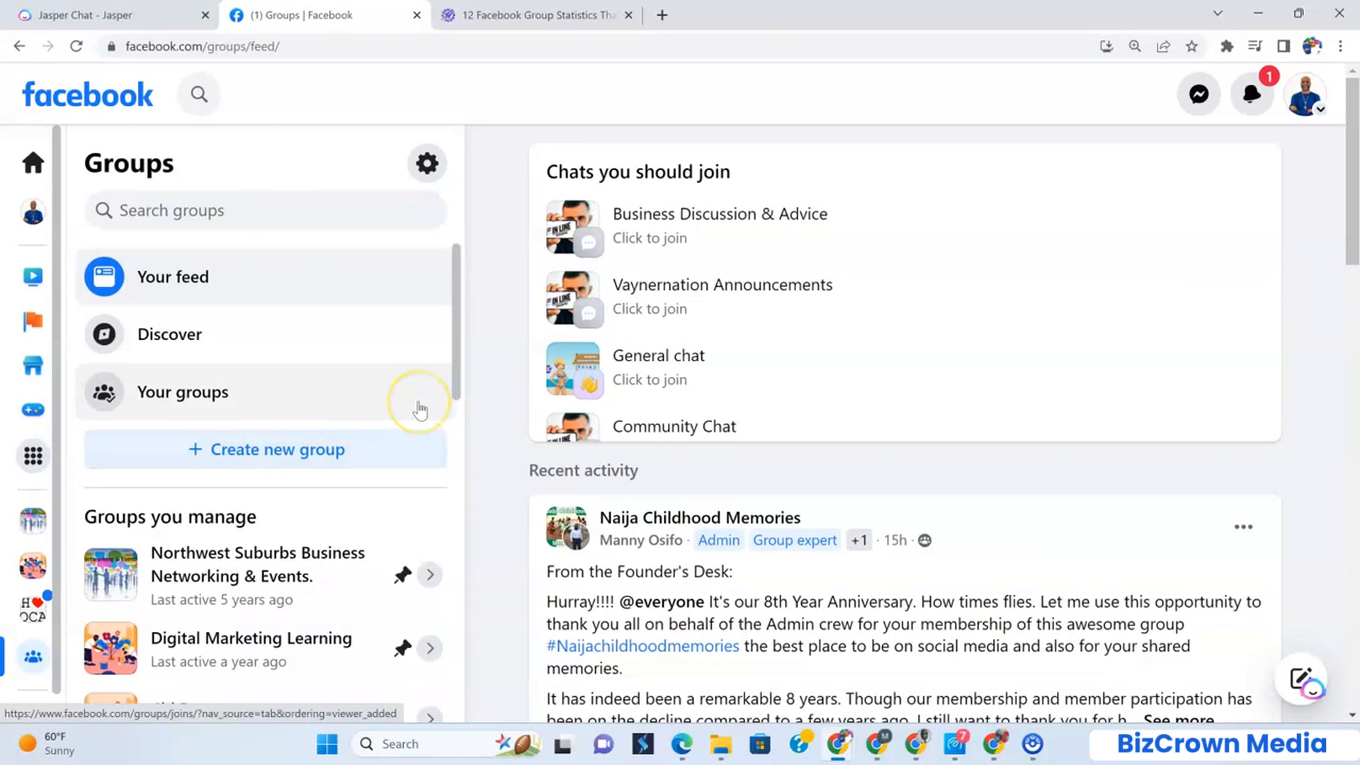
# Start creating a new group and name it "Digital Marketing Pulse"
pyautogui.scroll(-1, 378, 395)
pyautogui.scroll(1, 365, 386)
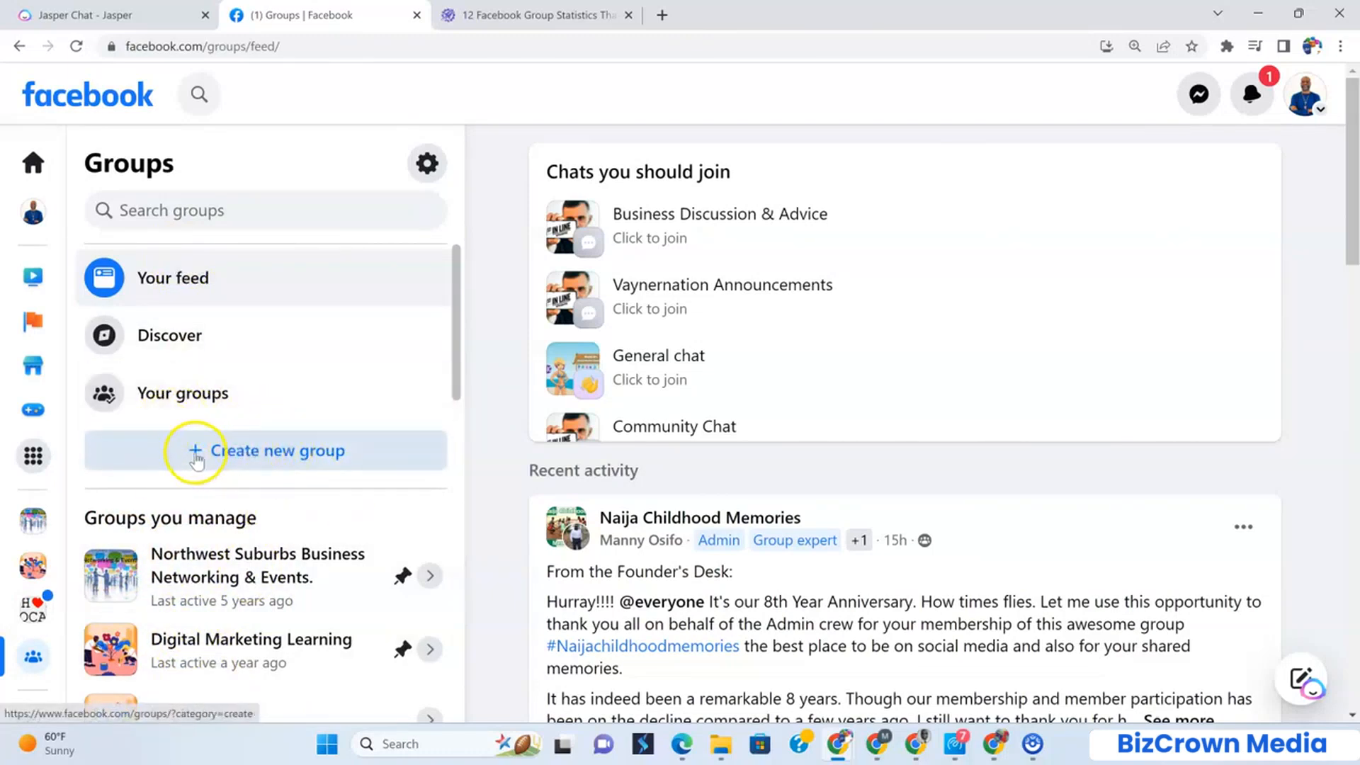
pyautogui.click(272, 454)
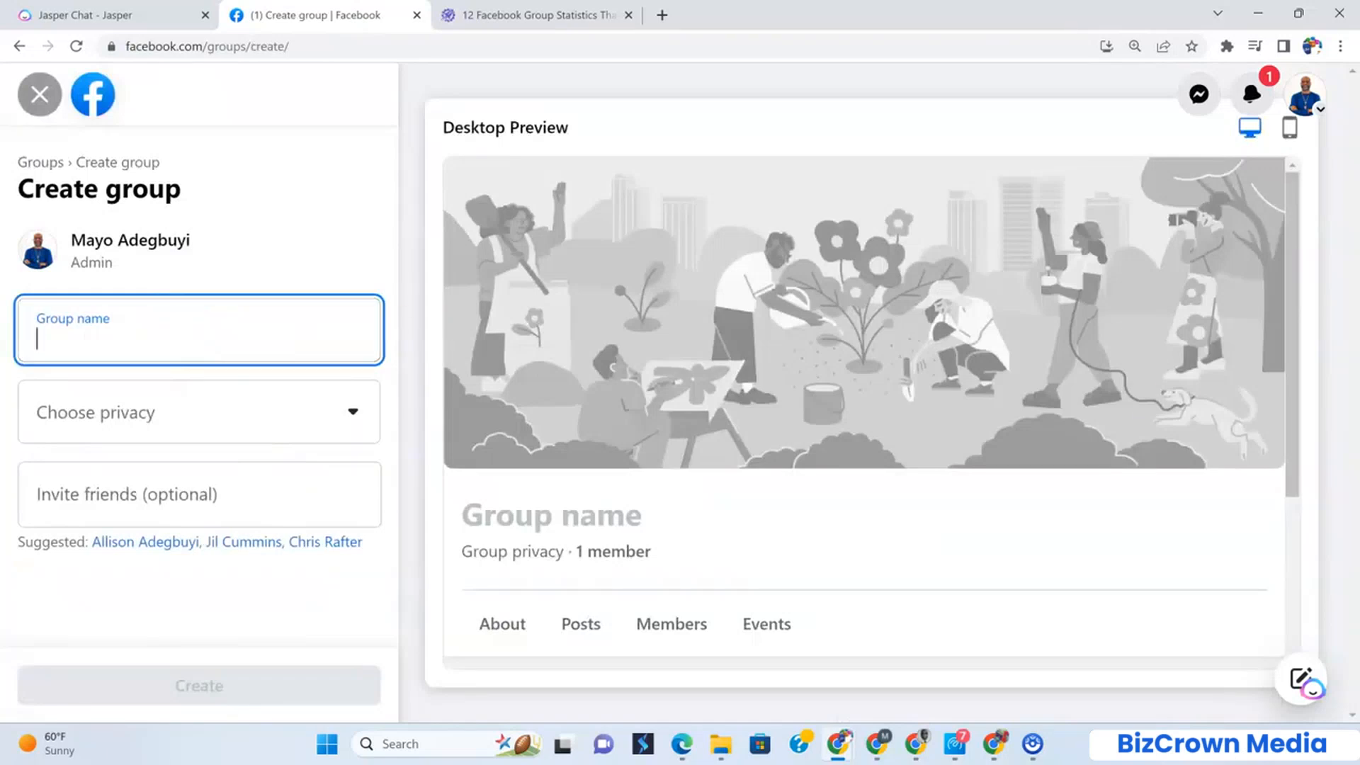
pyautogui.write('Digital')
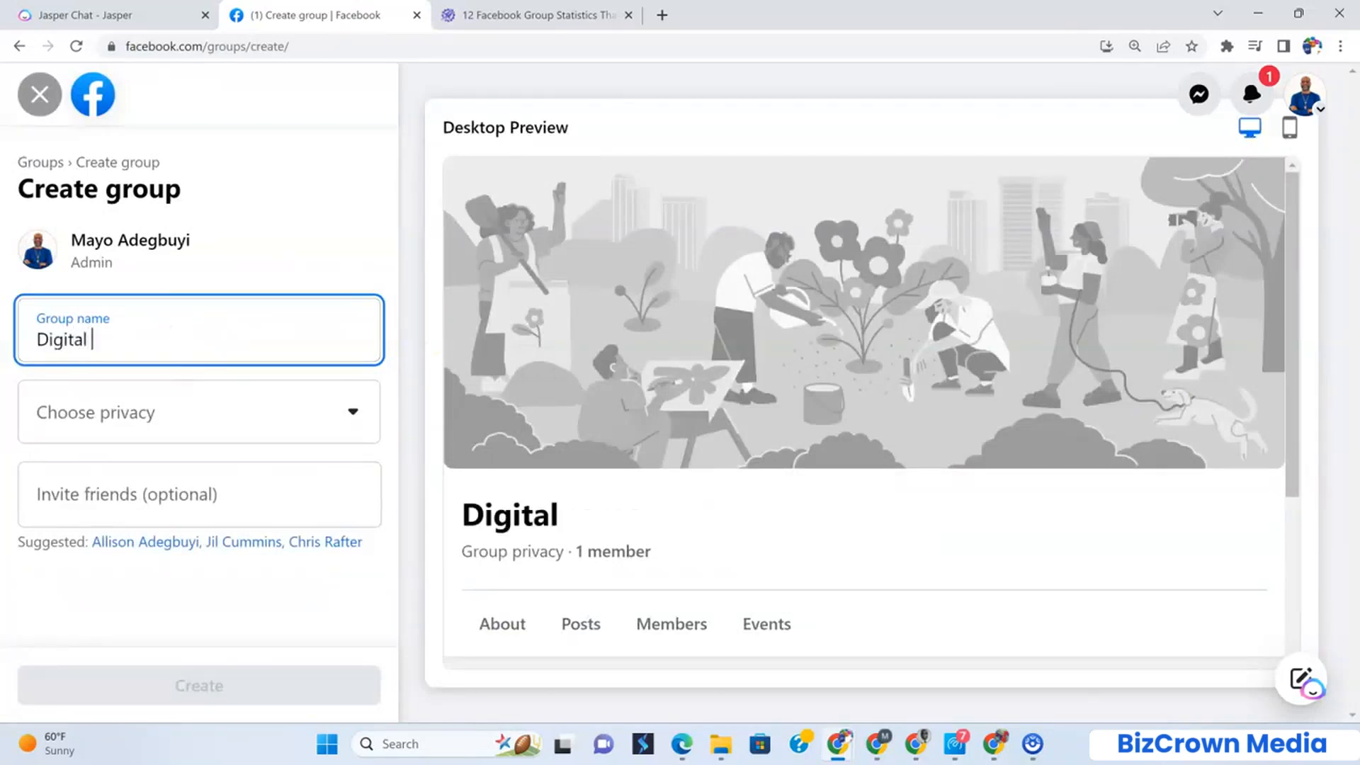
pyautogui.write(' Marketing Pulse -')
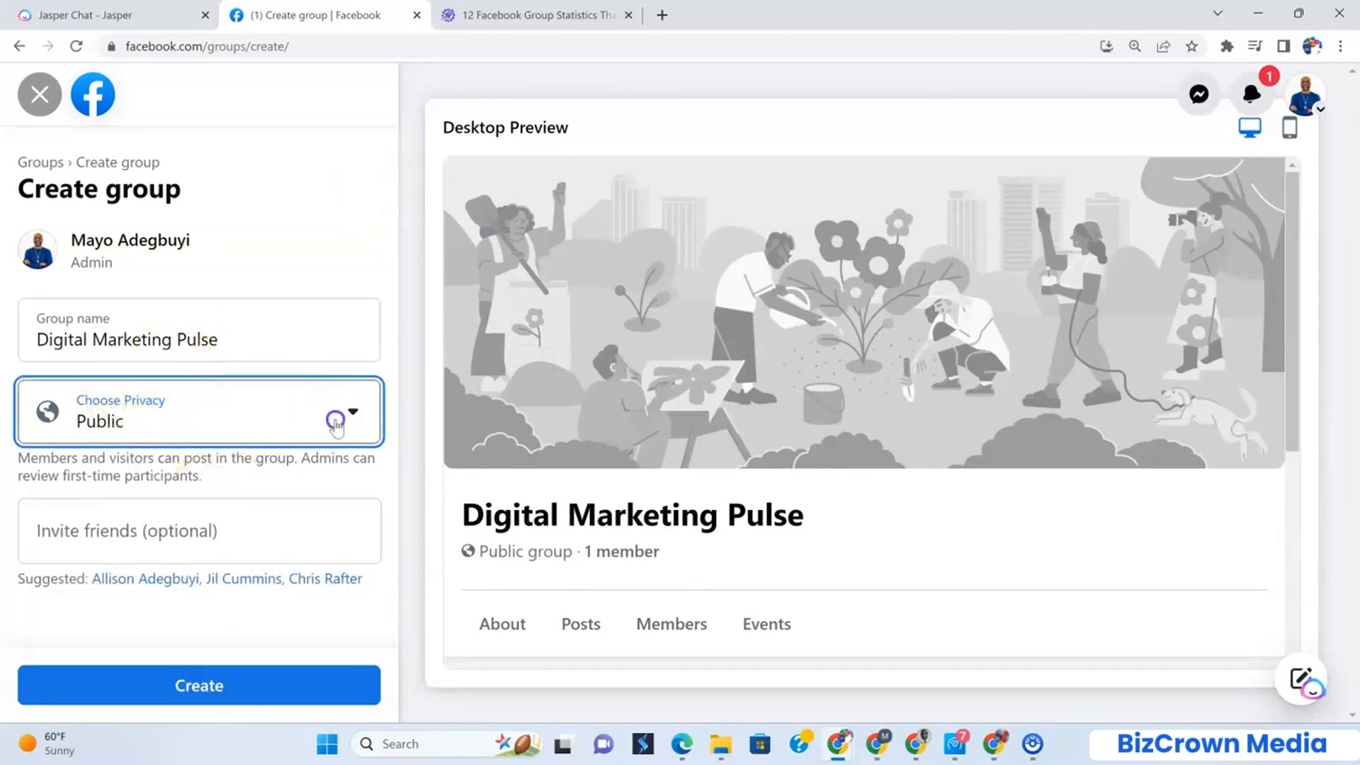
# Review the Public and Private privacy options for the new group and set its privacy to Private
pyautogui.click(337, 428)
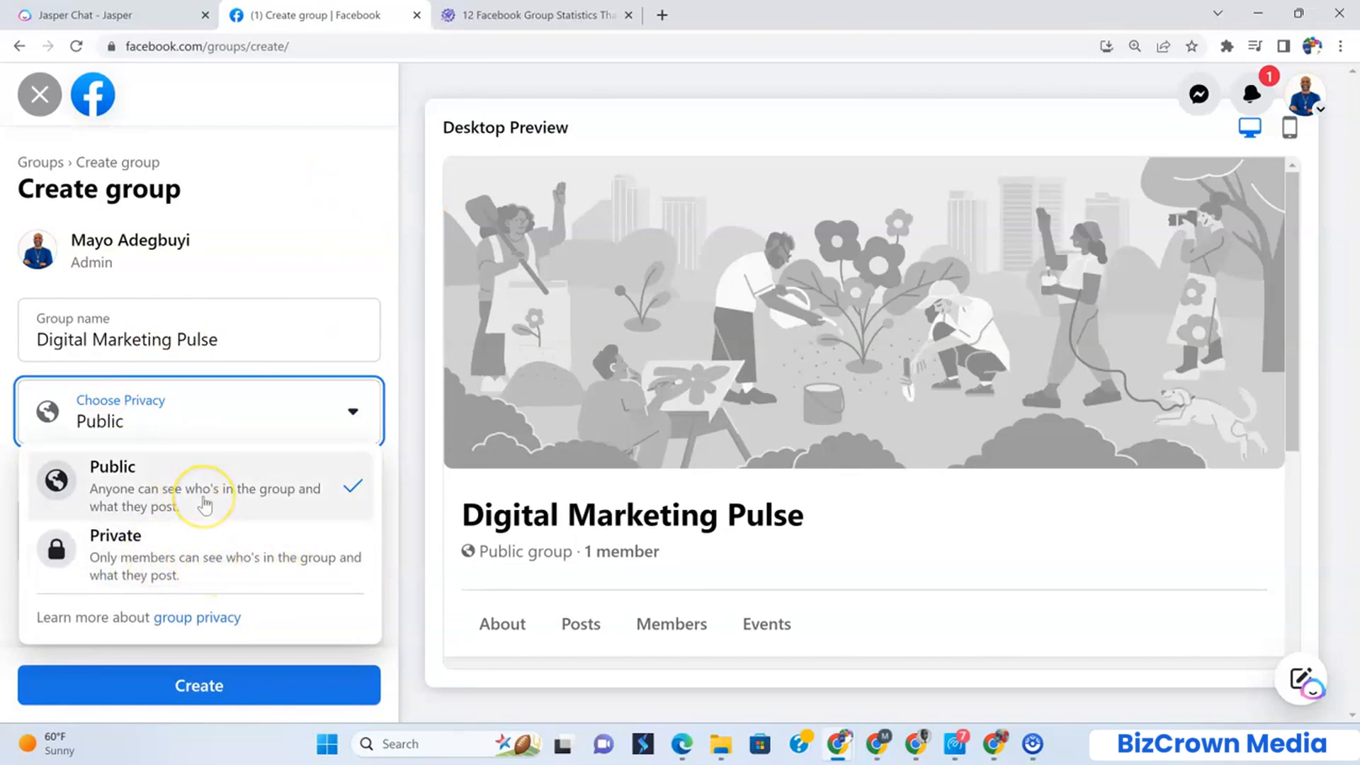
pyautogui.click(320, 250)
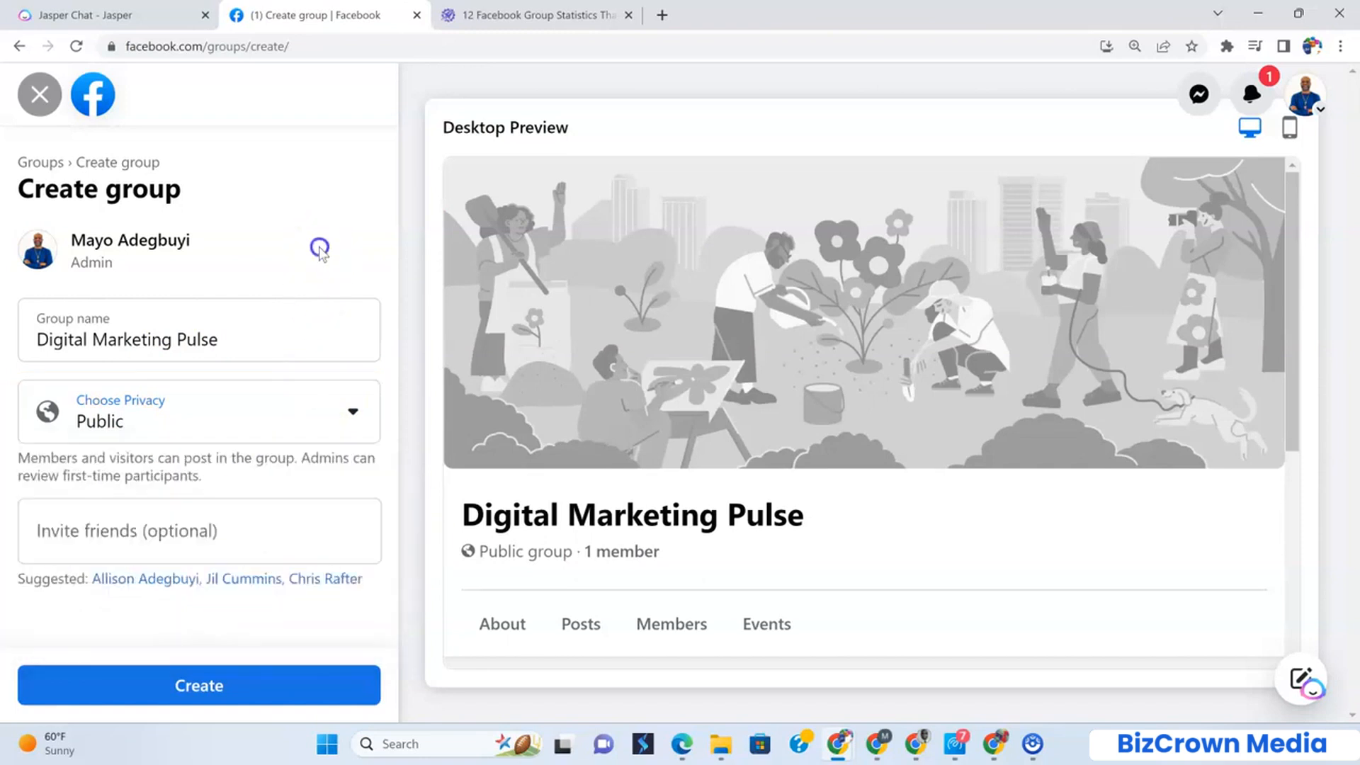
pyautogui.click(311, 408)
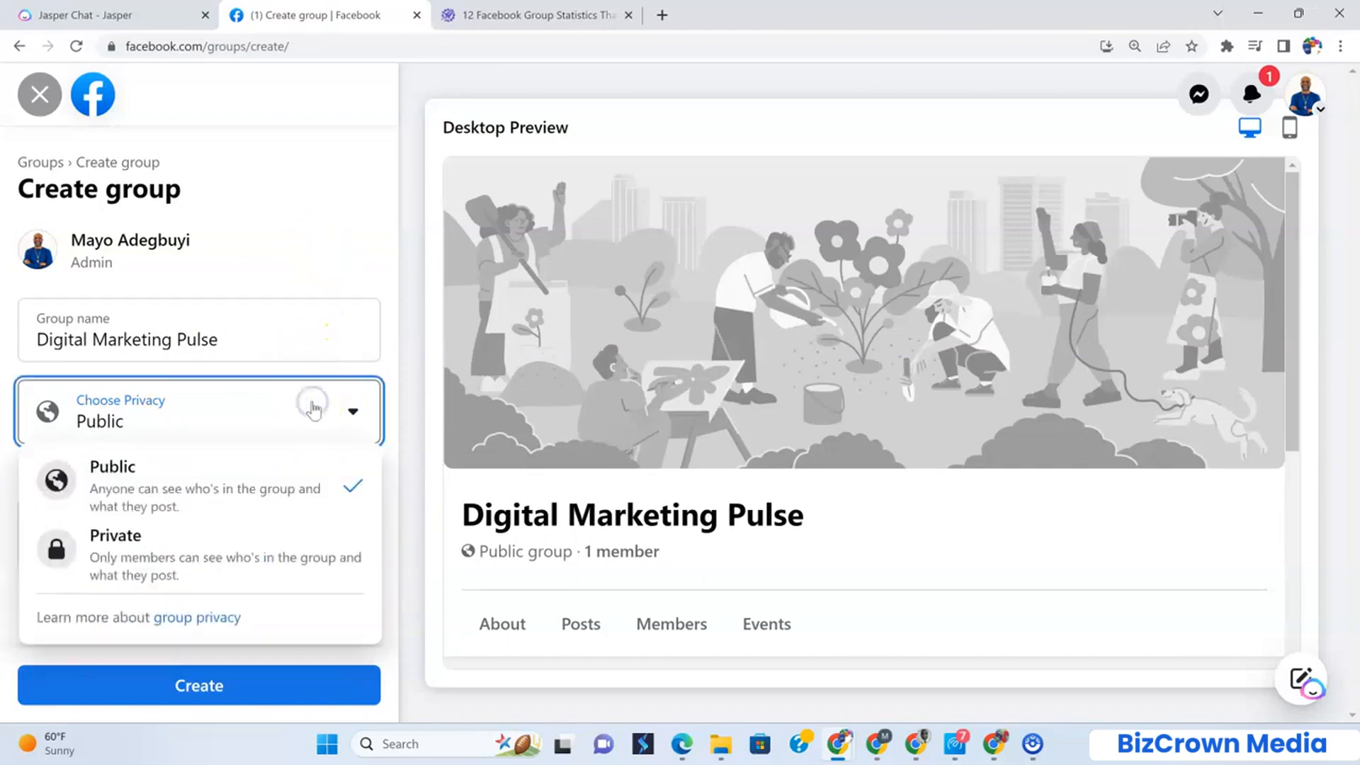
pyautogui.click(214, 491)
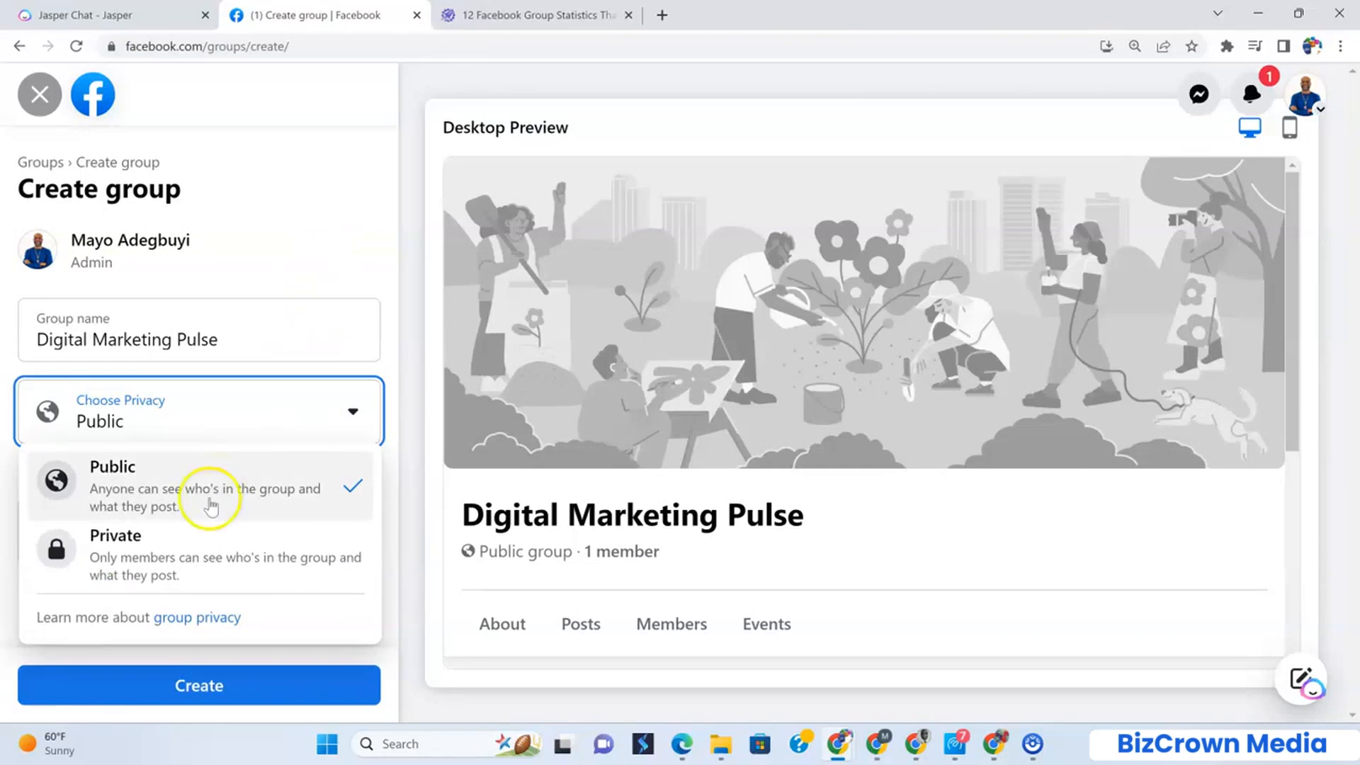
pyautogui.click(196, 554)
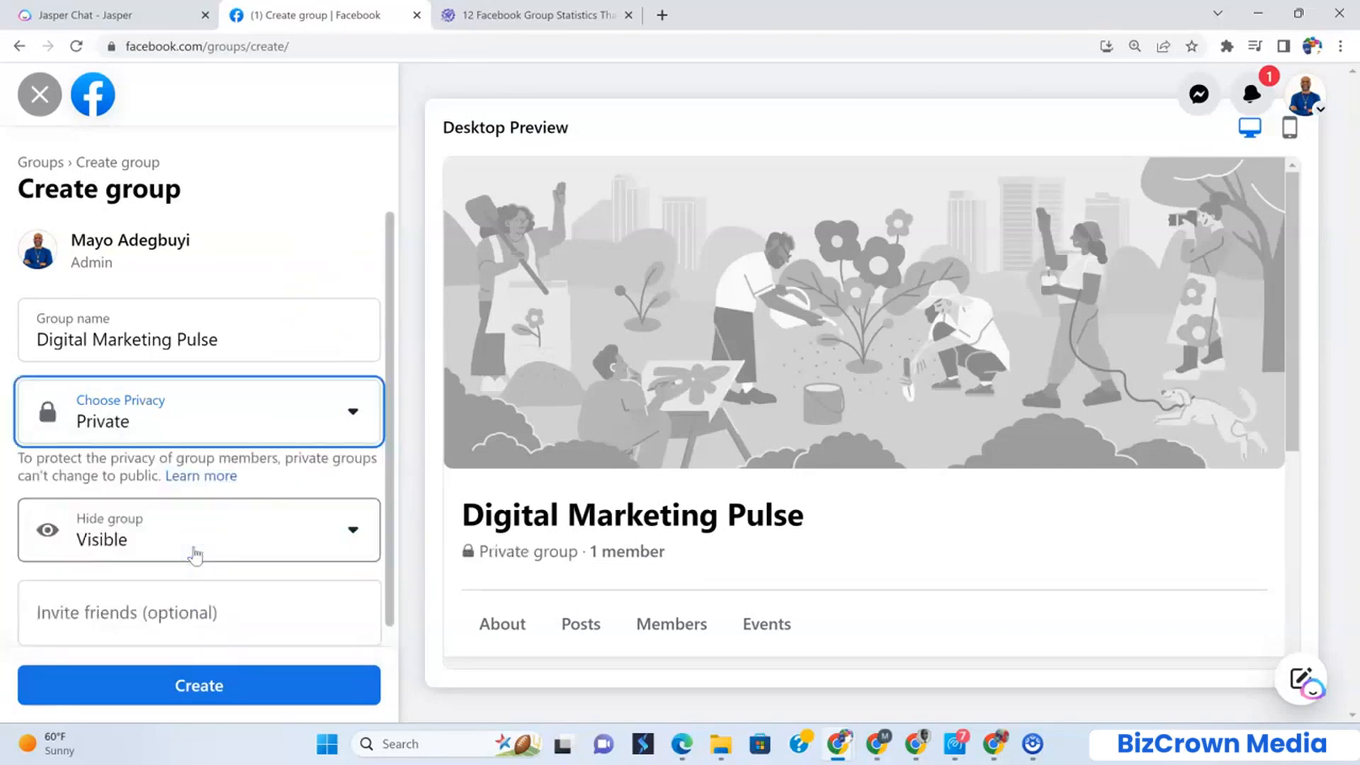
# Choose Visible as the private group's visibility and create the group
pyautogui.click(329, 515)
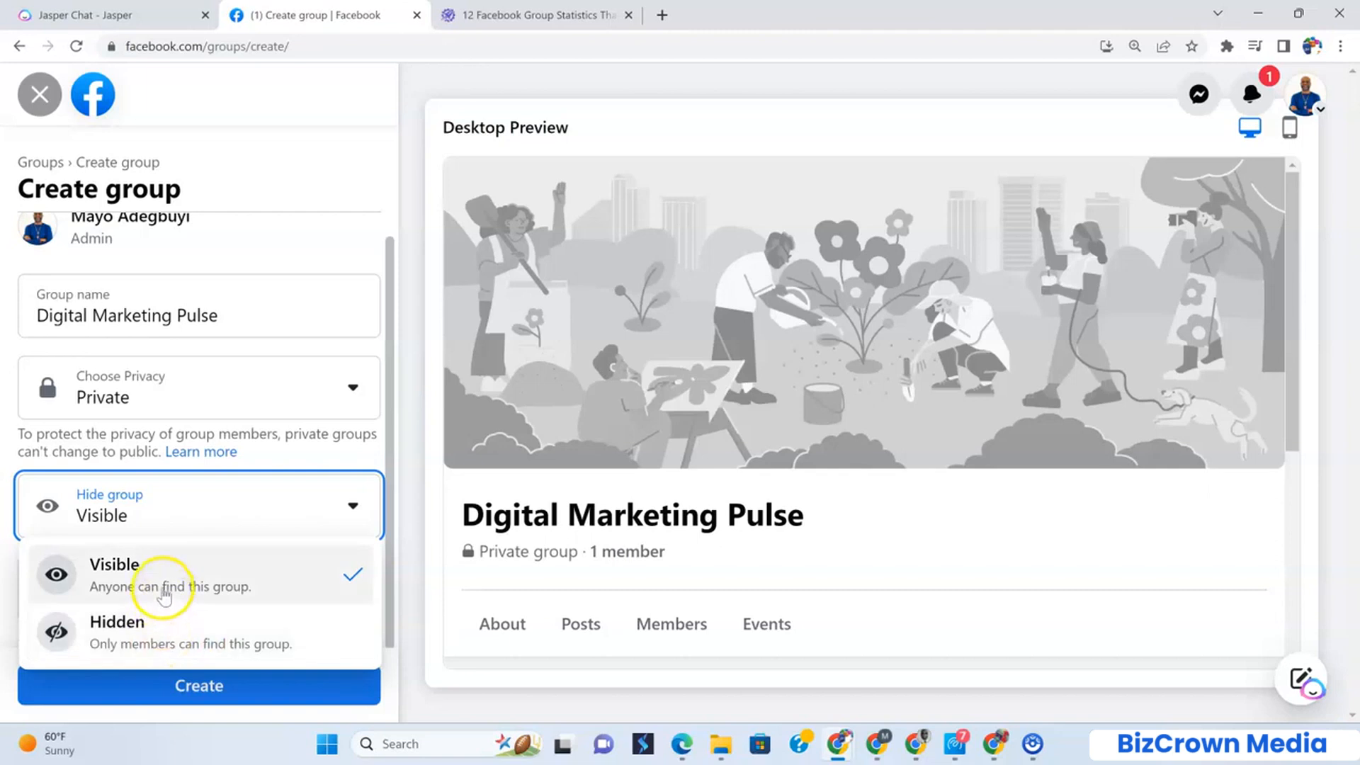
pyautogui.click(268, 450)
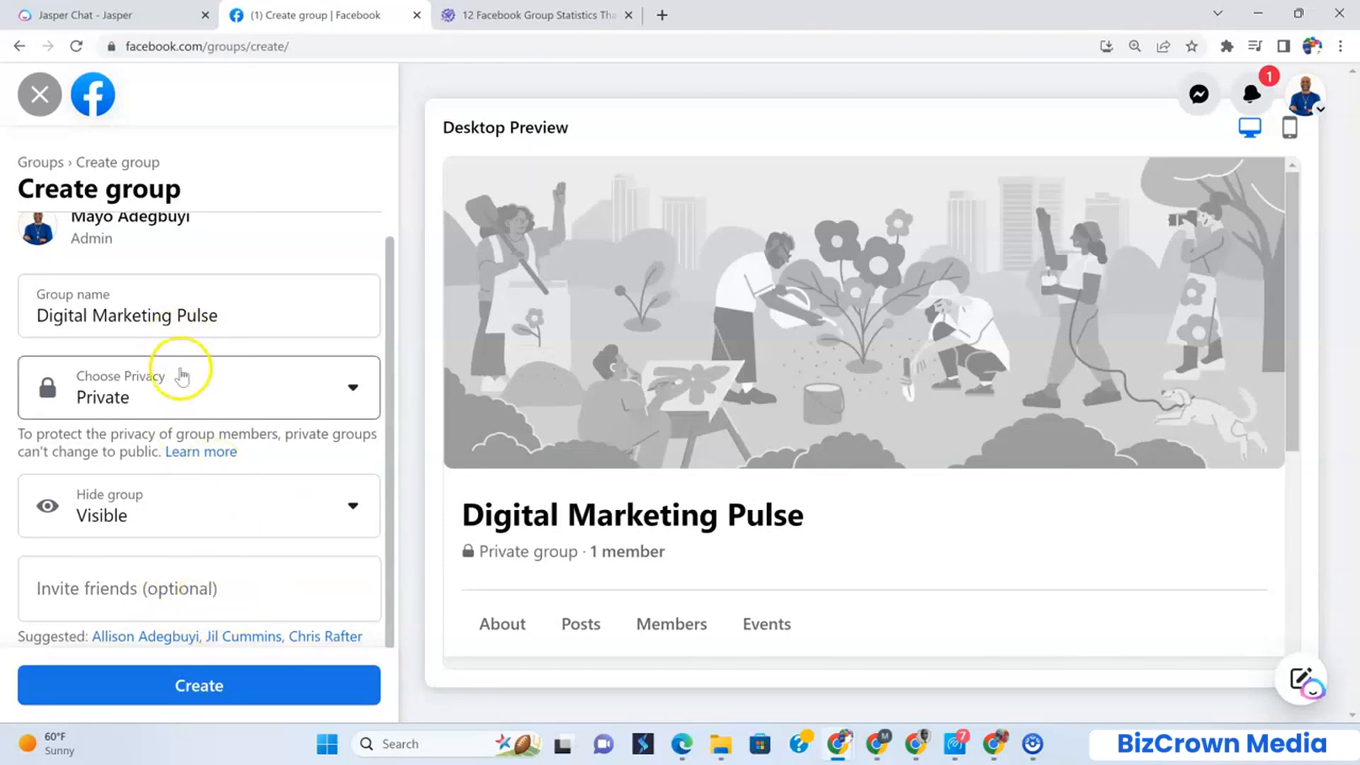
pyautogui.scroll(1, 177, 372)
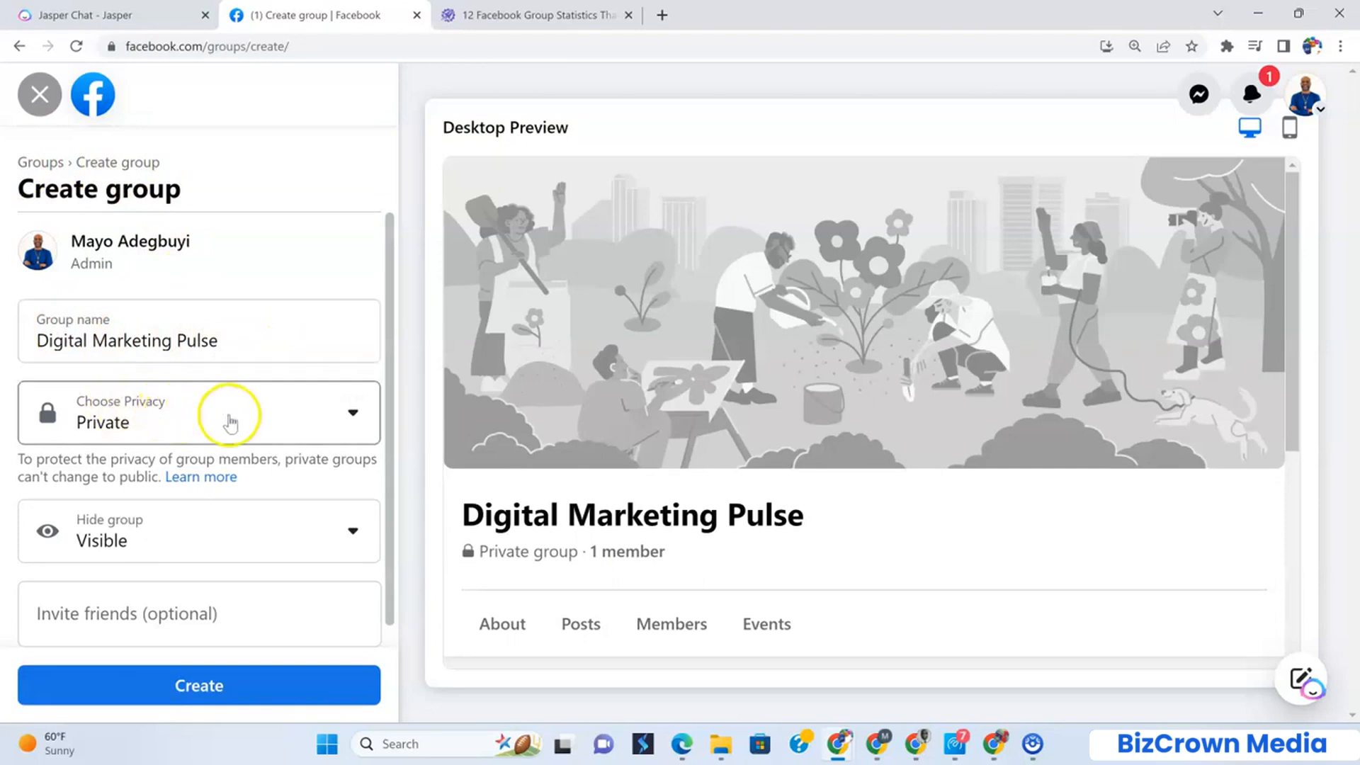
pyautogui.click(345, 414)
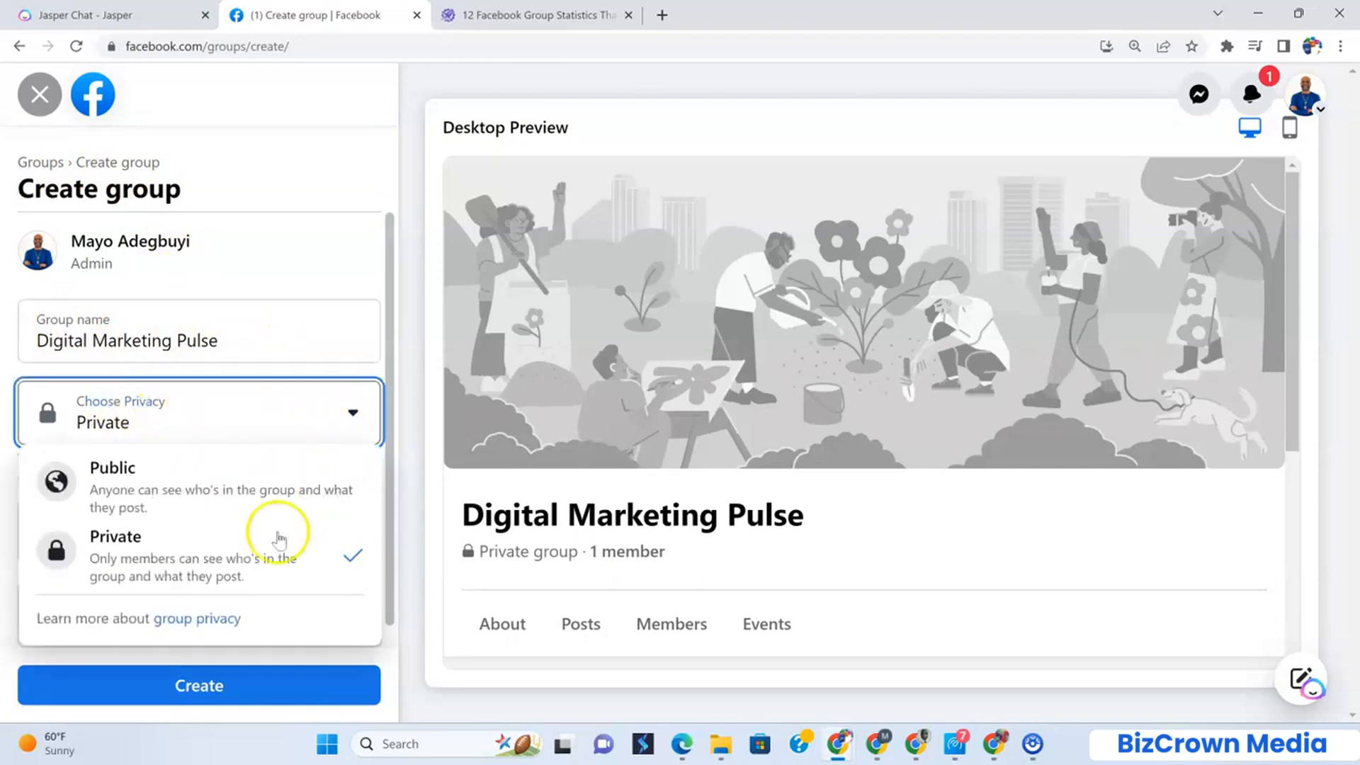
pyautogui.click(255, 575)
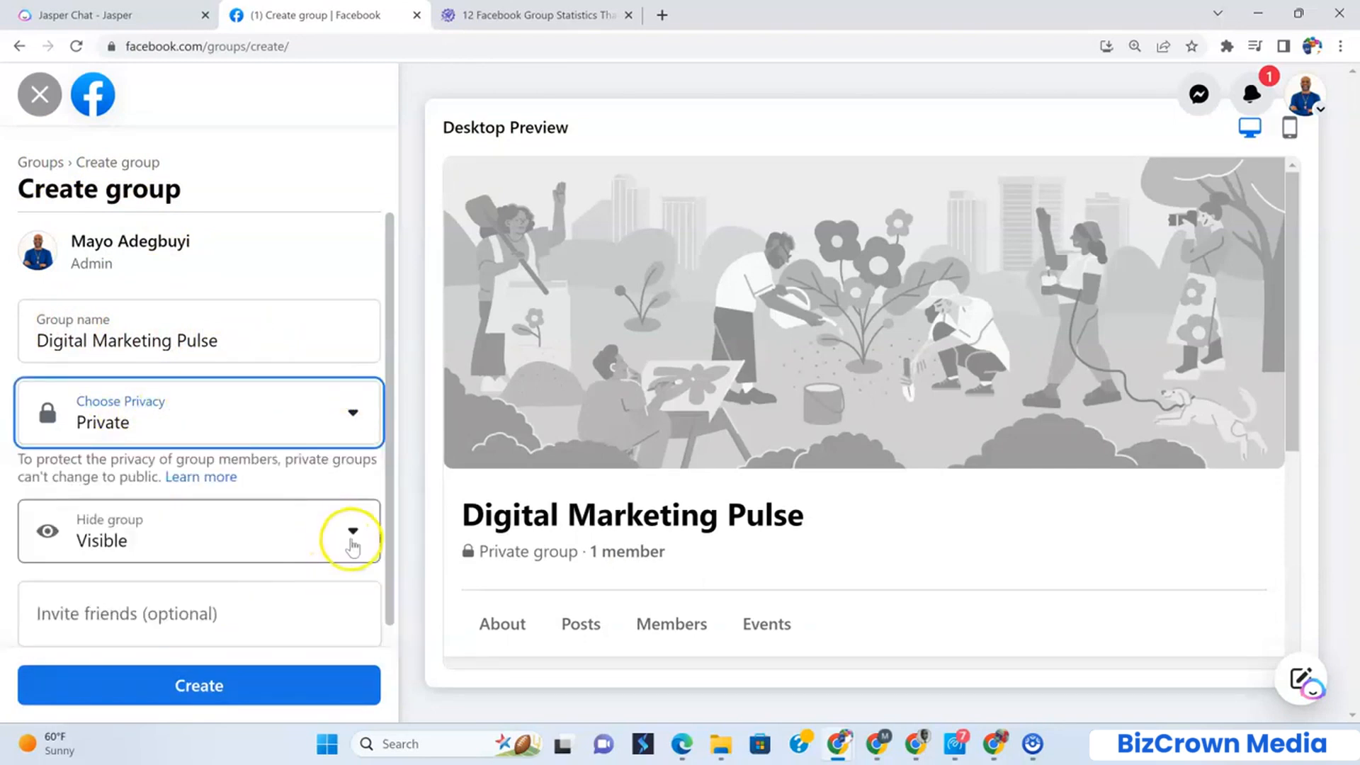
pyautogui.click(353, 545)
pyautogui.click(298, 602)
pyautogui.click(234, 698)
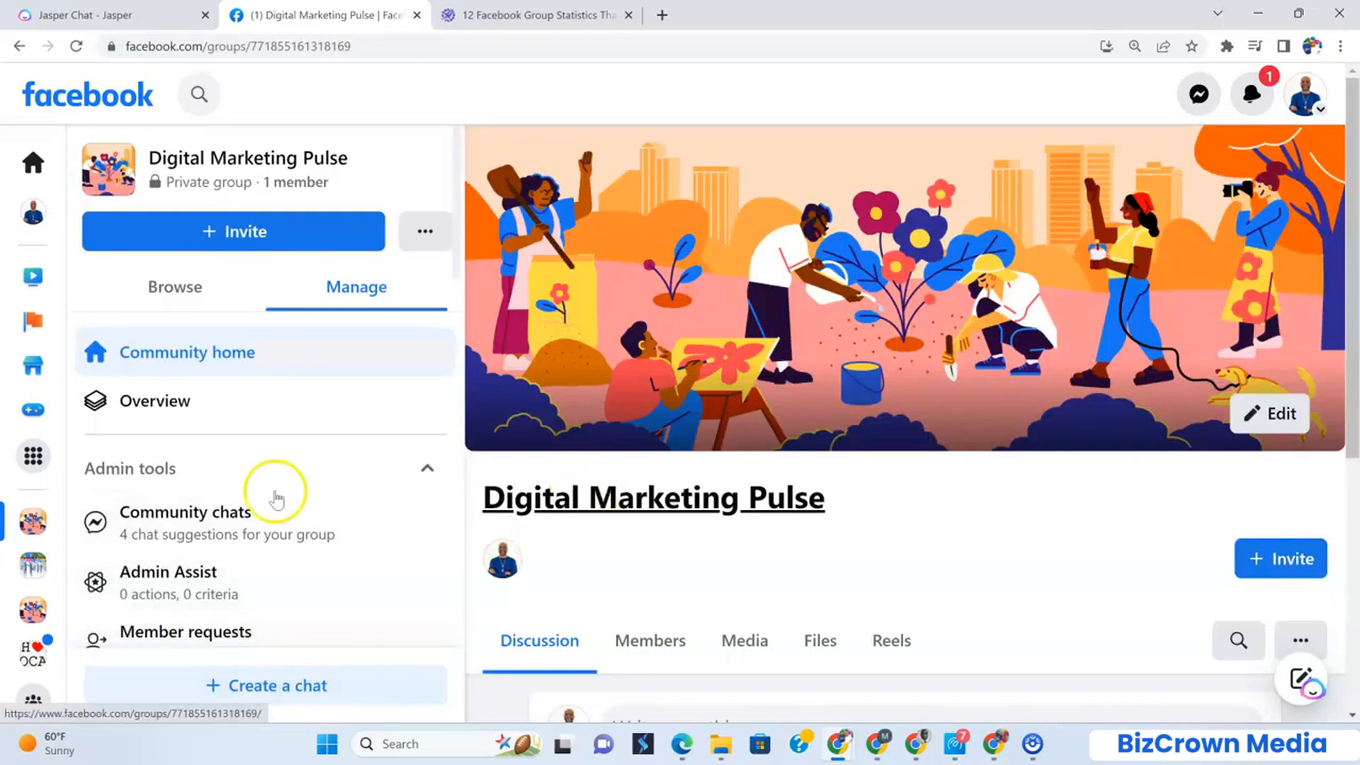
# Examine the admin tools and settings available for managing the Digital Marketing Pulse group
pyautogui.scroll(-3, 682, 454)
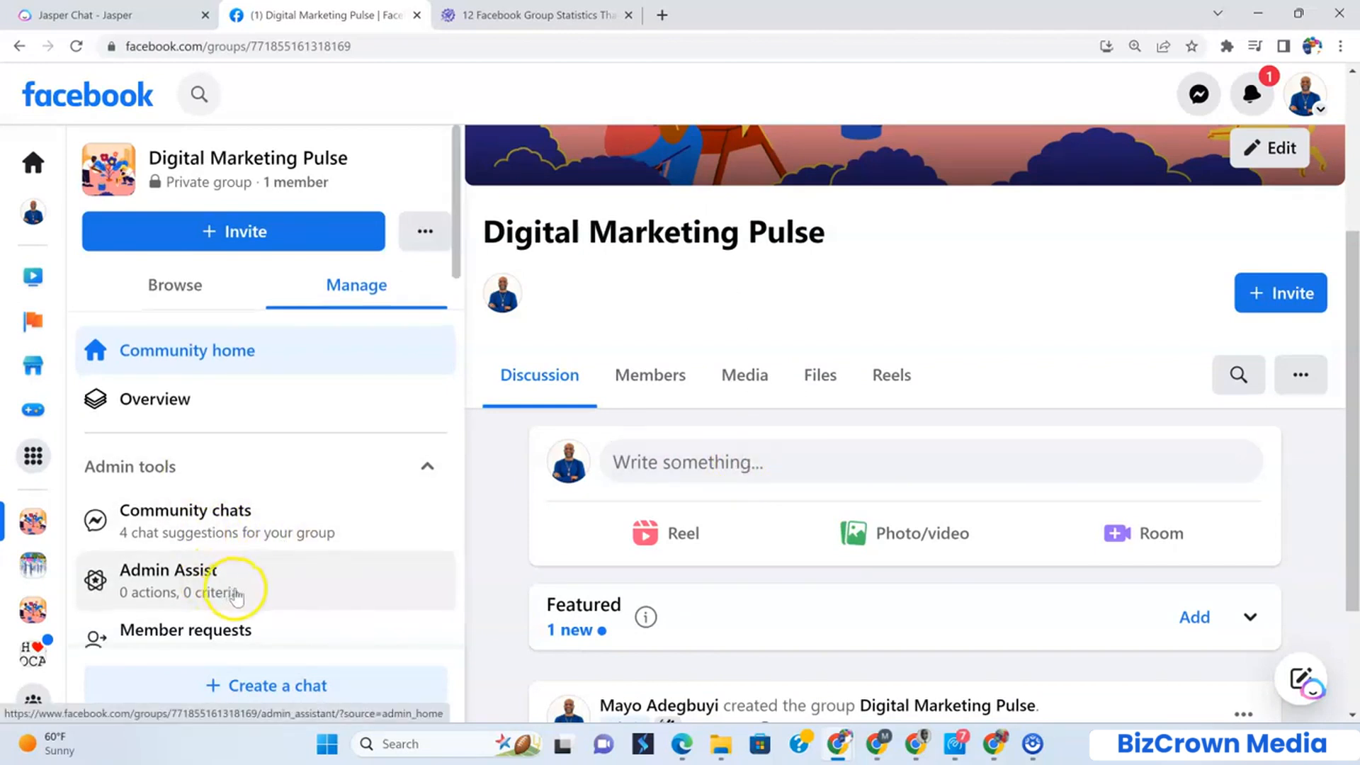
pyautogui.scroll(-2, 228, 595)
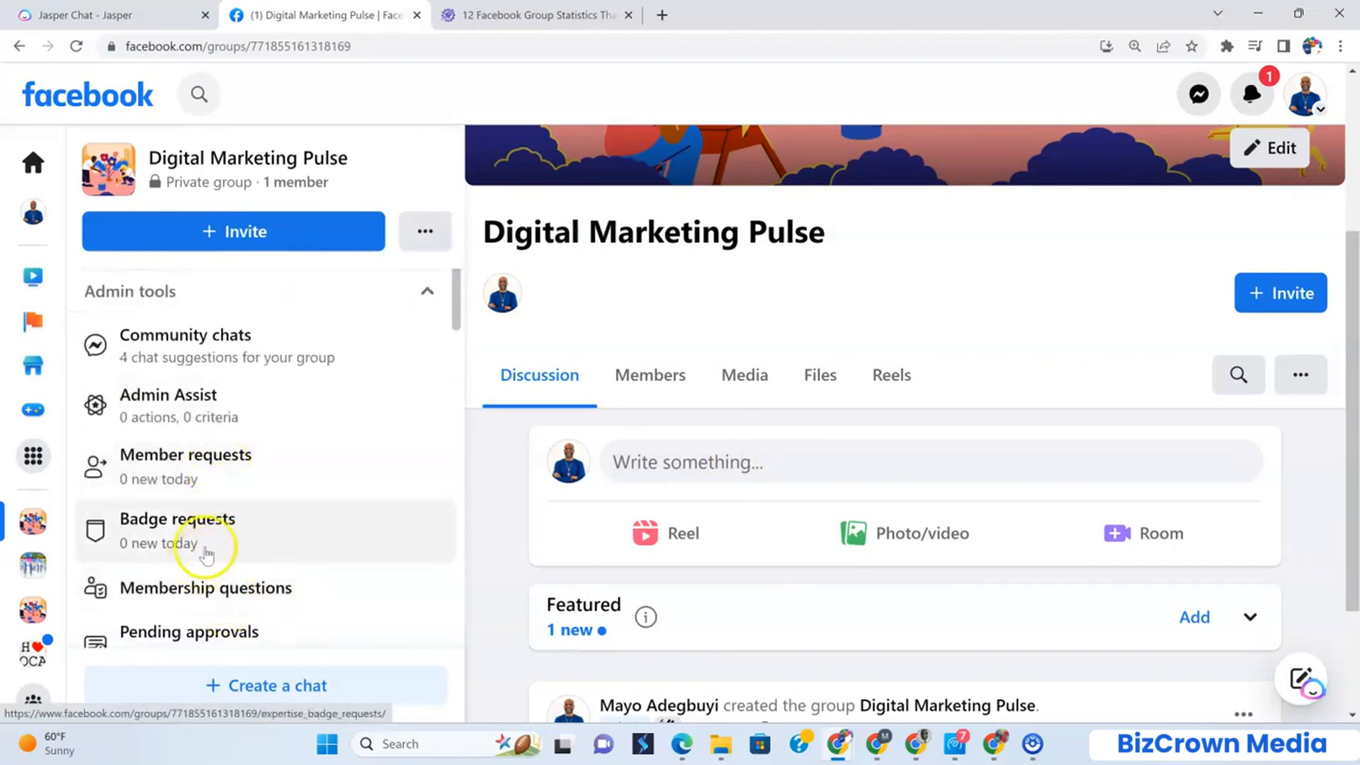
pyautogui.scroll(-1, 259, 533)
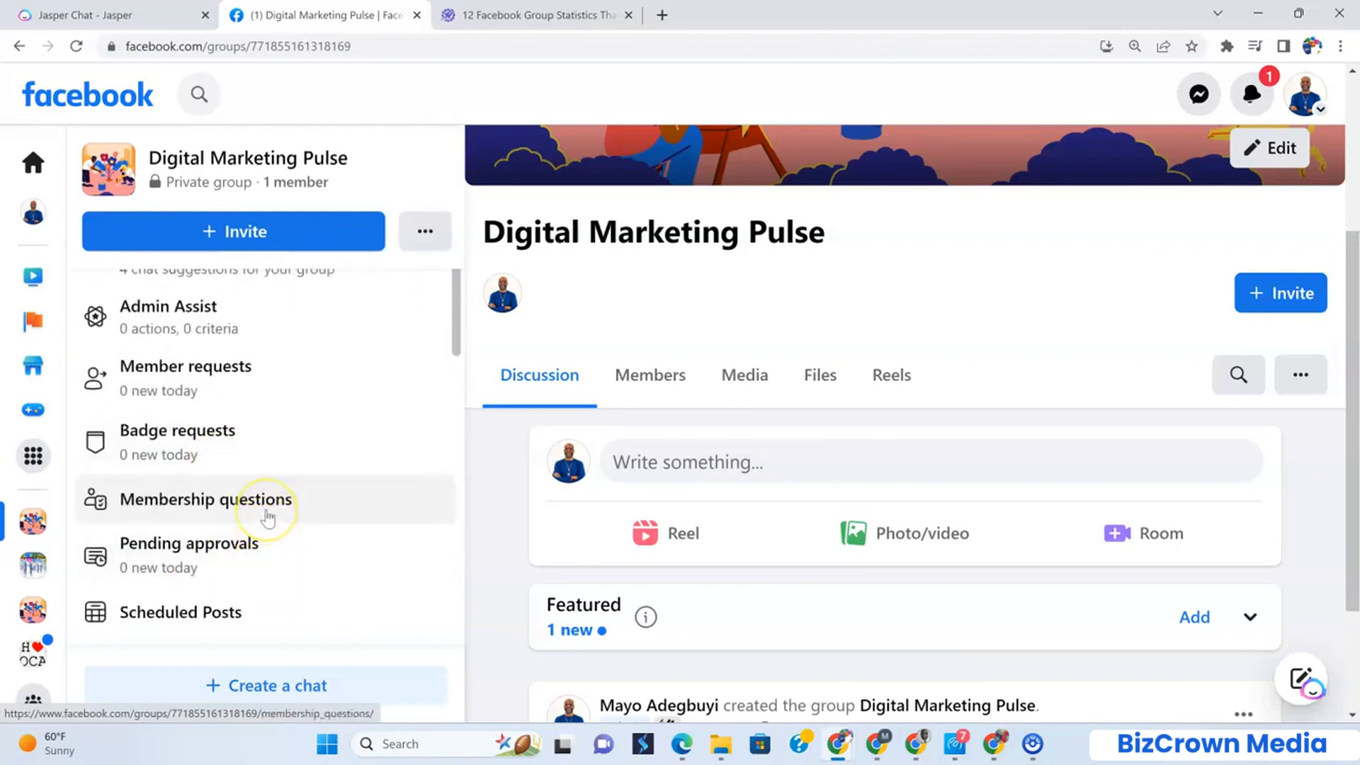
pyautogui.scroll(-2, 238, 547)
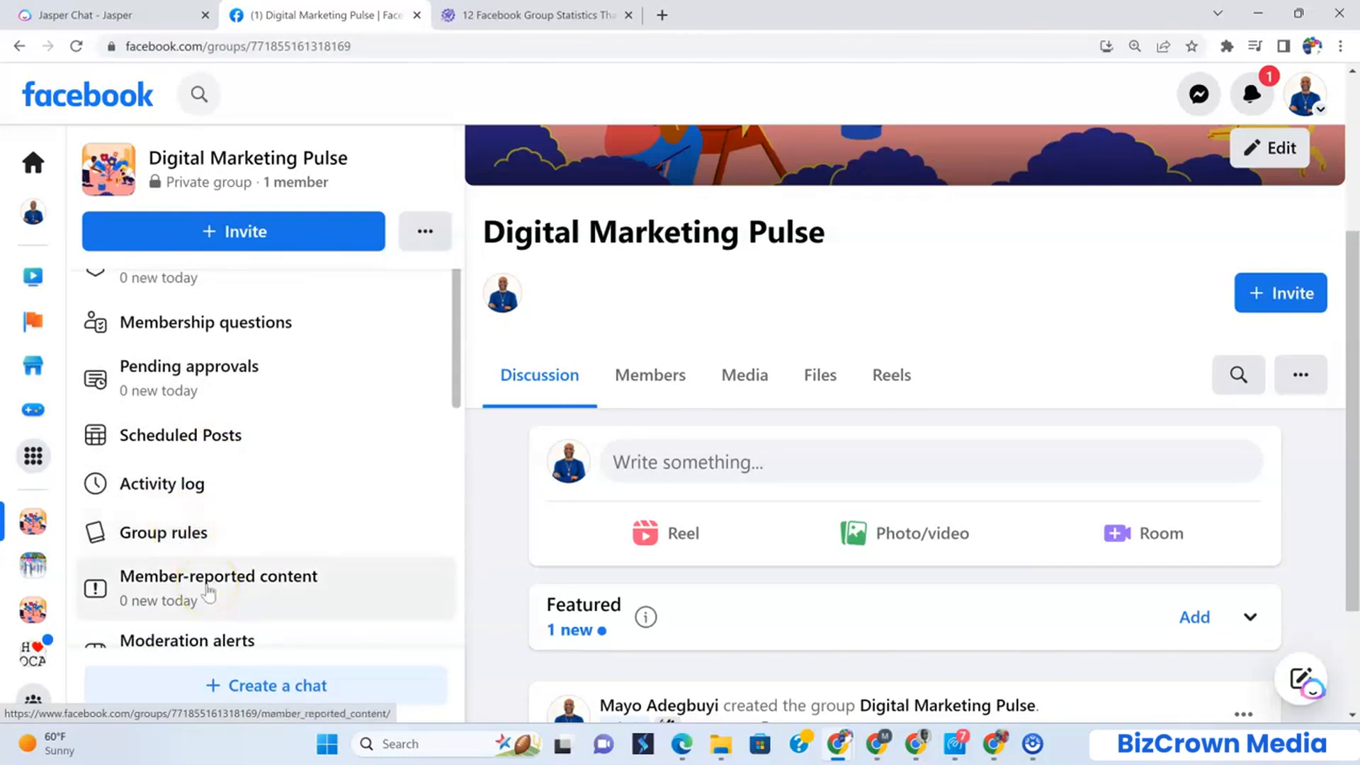
pyautogui.scroll(-1, 208, 592)
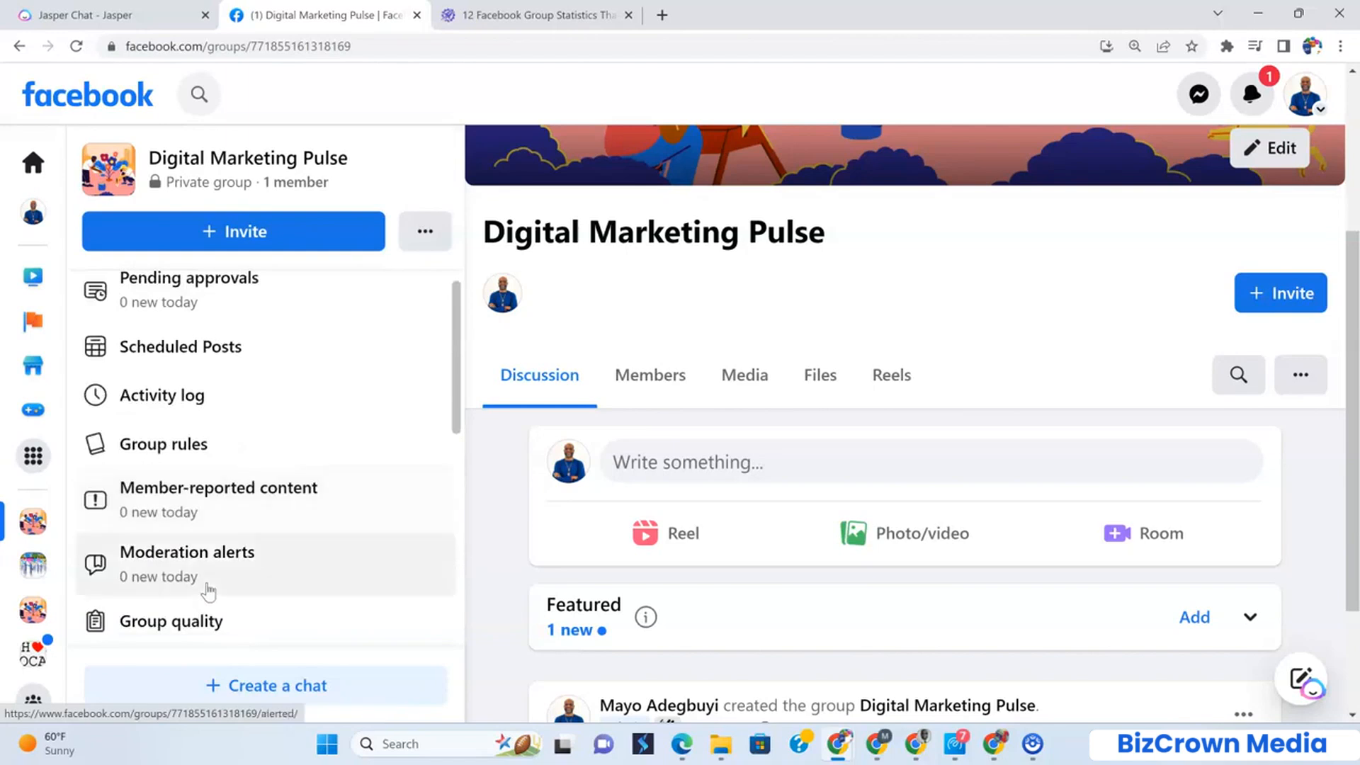
pyautogui.scroll(-1, 266, 567)
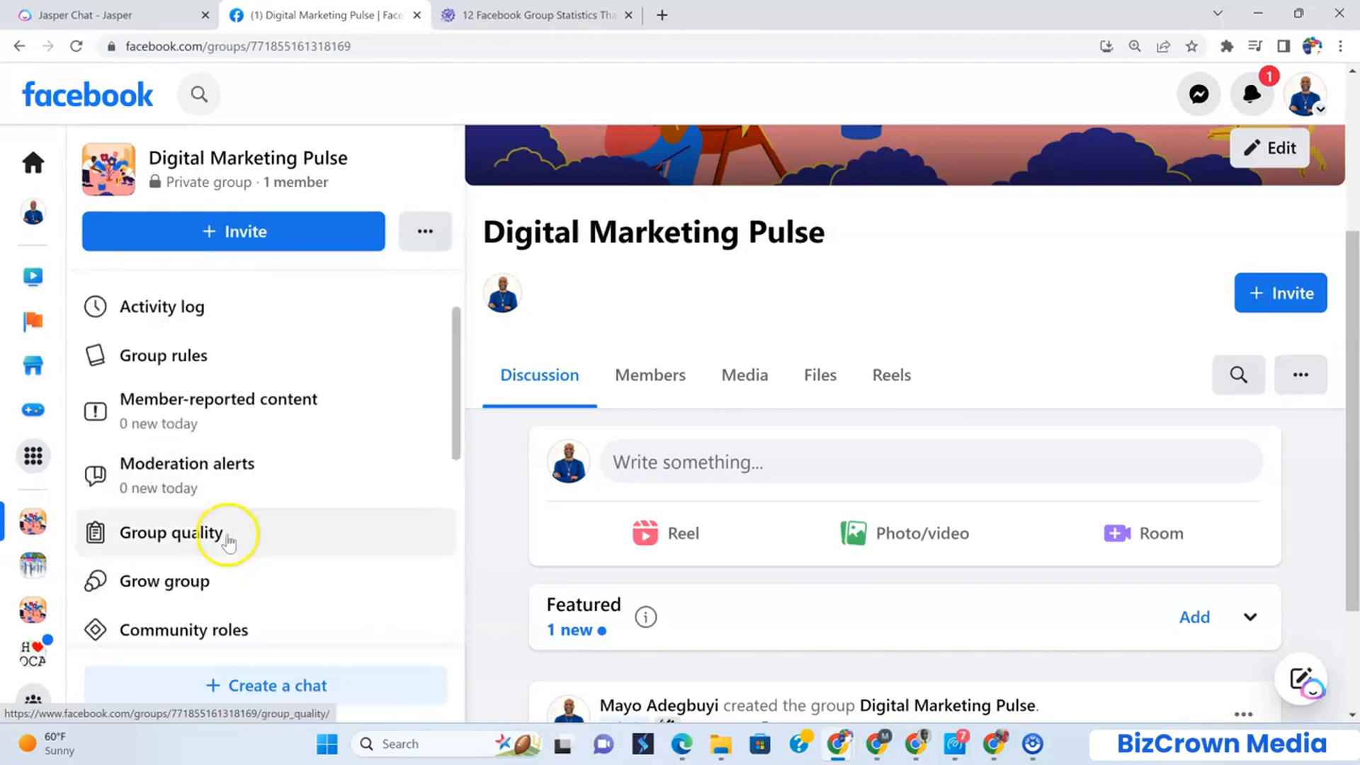
pyautogui.scroll(-2, 258, 574)
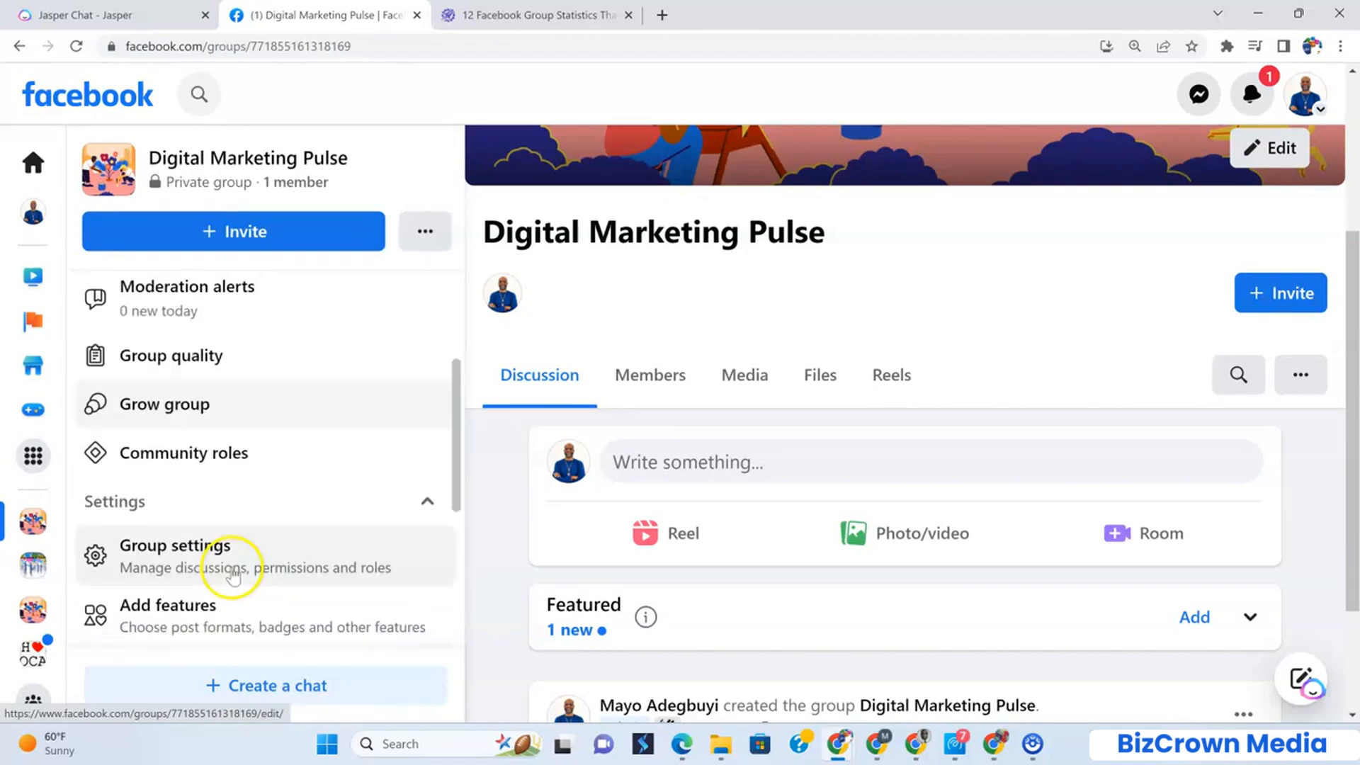
# Open the group's Community chats page and view the suggested chats
pyautogui.scroll(7, 198, 464)
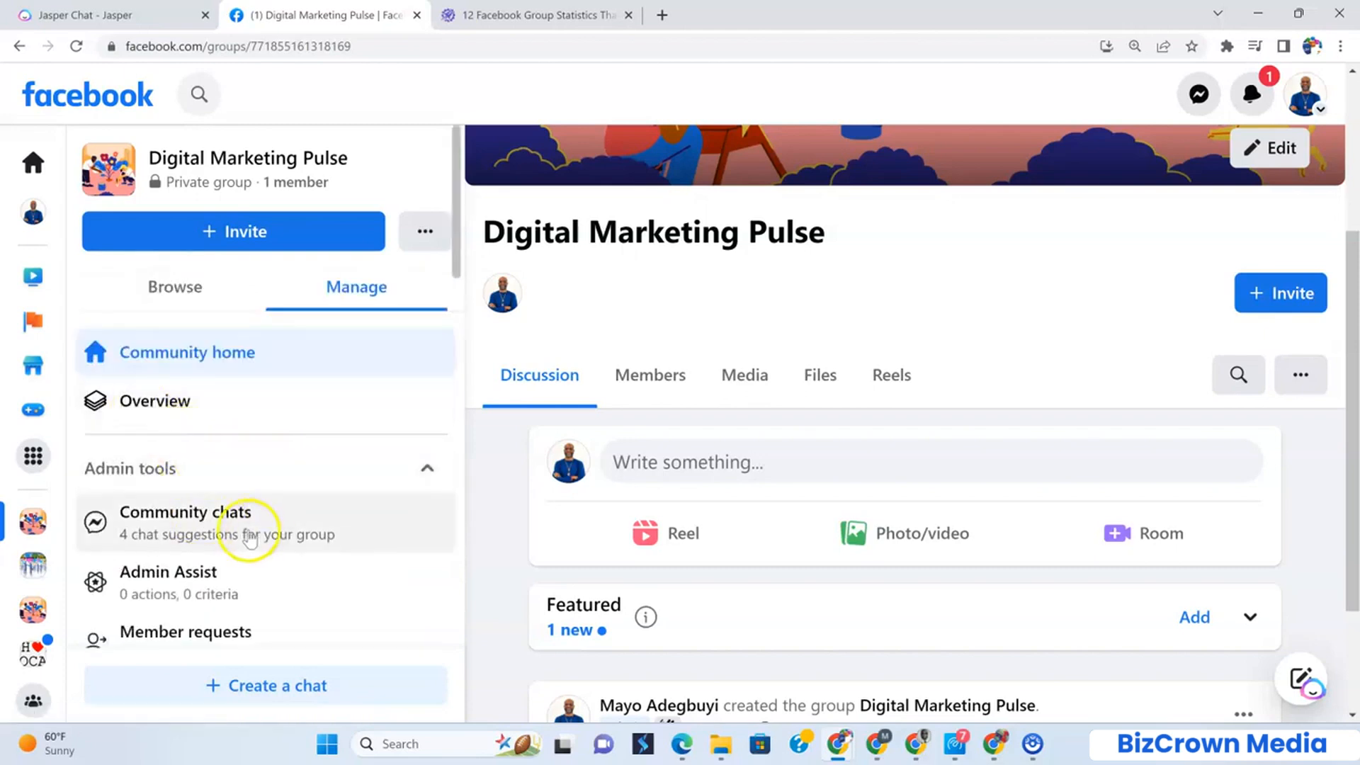
pyautogui.click(251, 533)
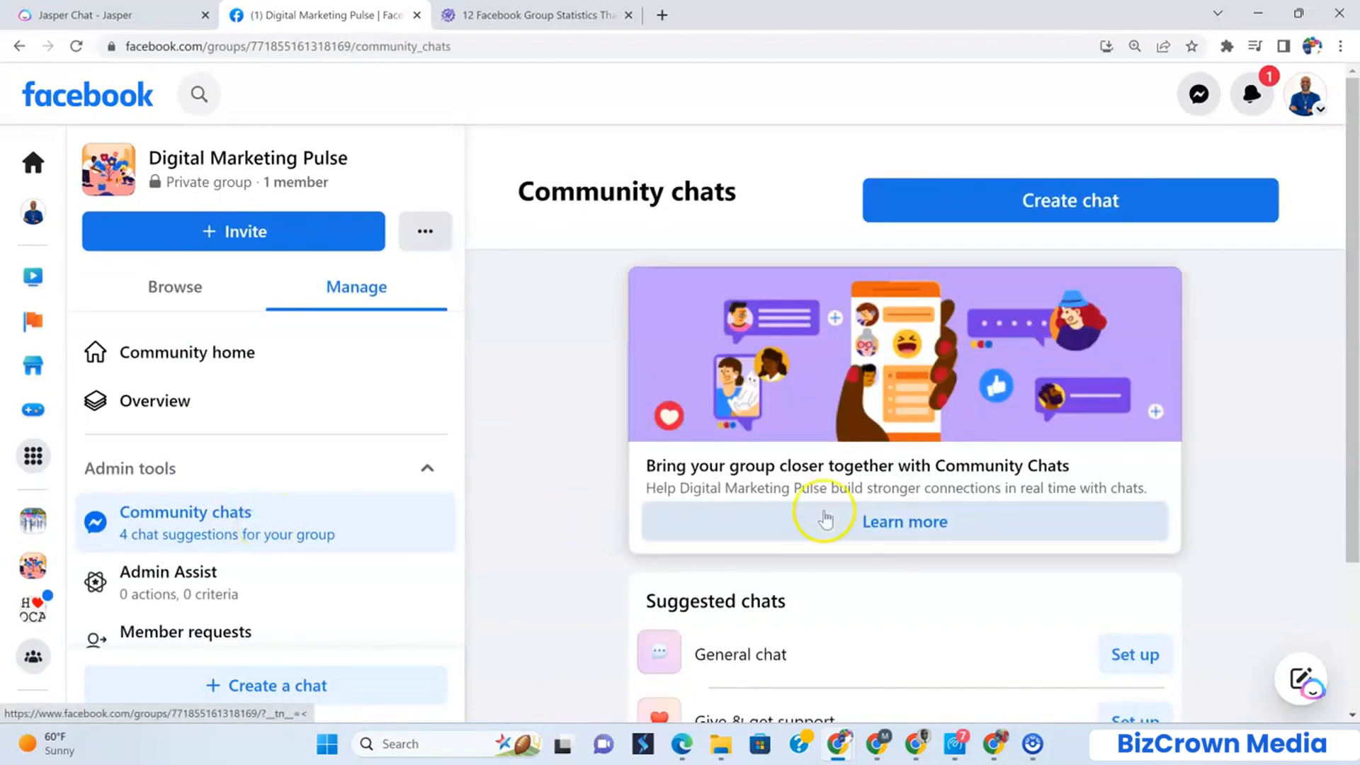
pyautogui.scroll(-3, 822, 520)
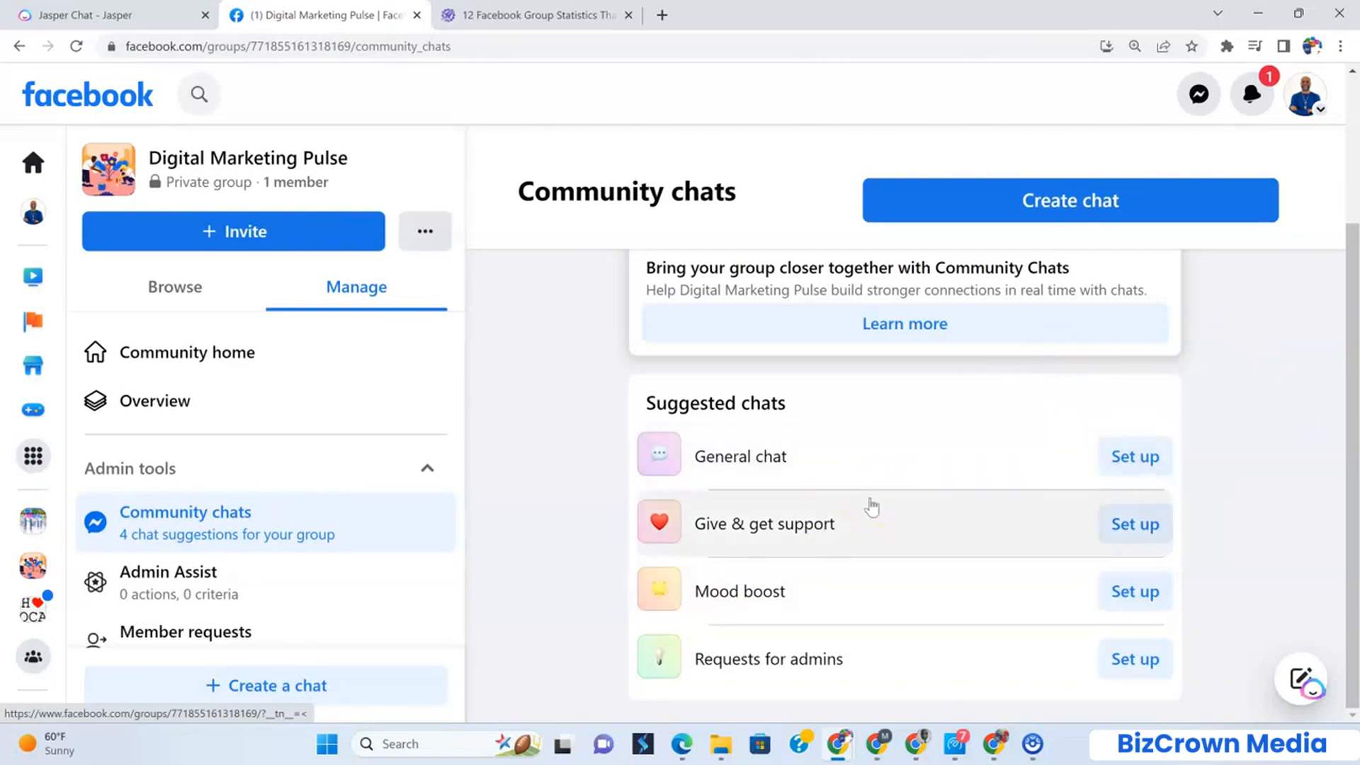
# Review the Admin Assist criteria for managing people and posts, including the options for declining incoming posts
pyautogui.click(168, 577)
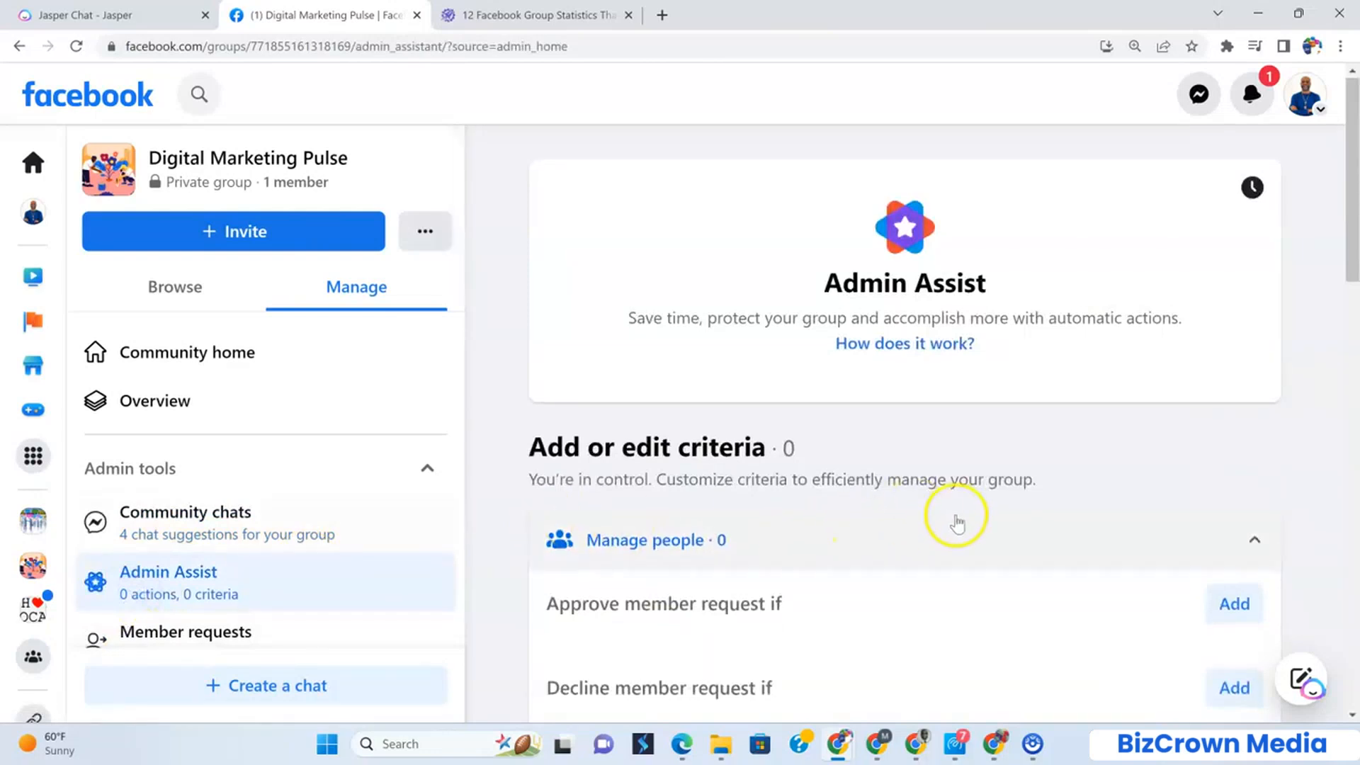
pyautogui.scroll(-3, 850, 496)
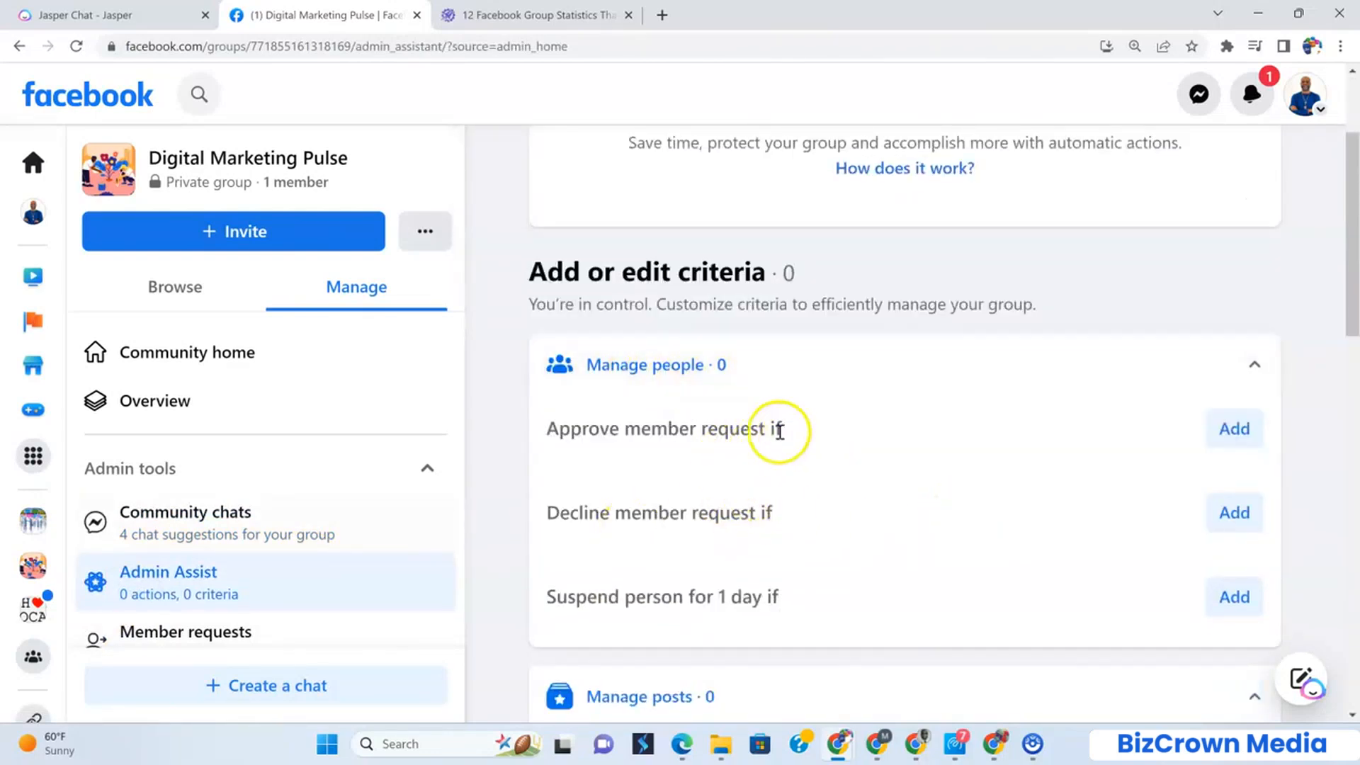
pyautogui.scroll(-2, 691, 548)
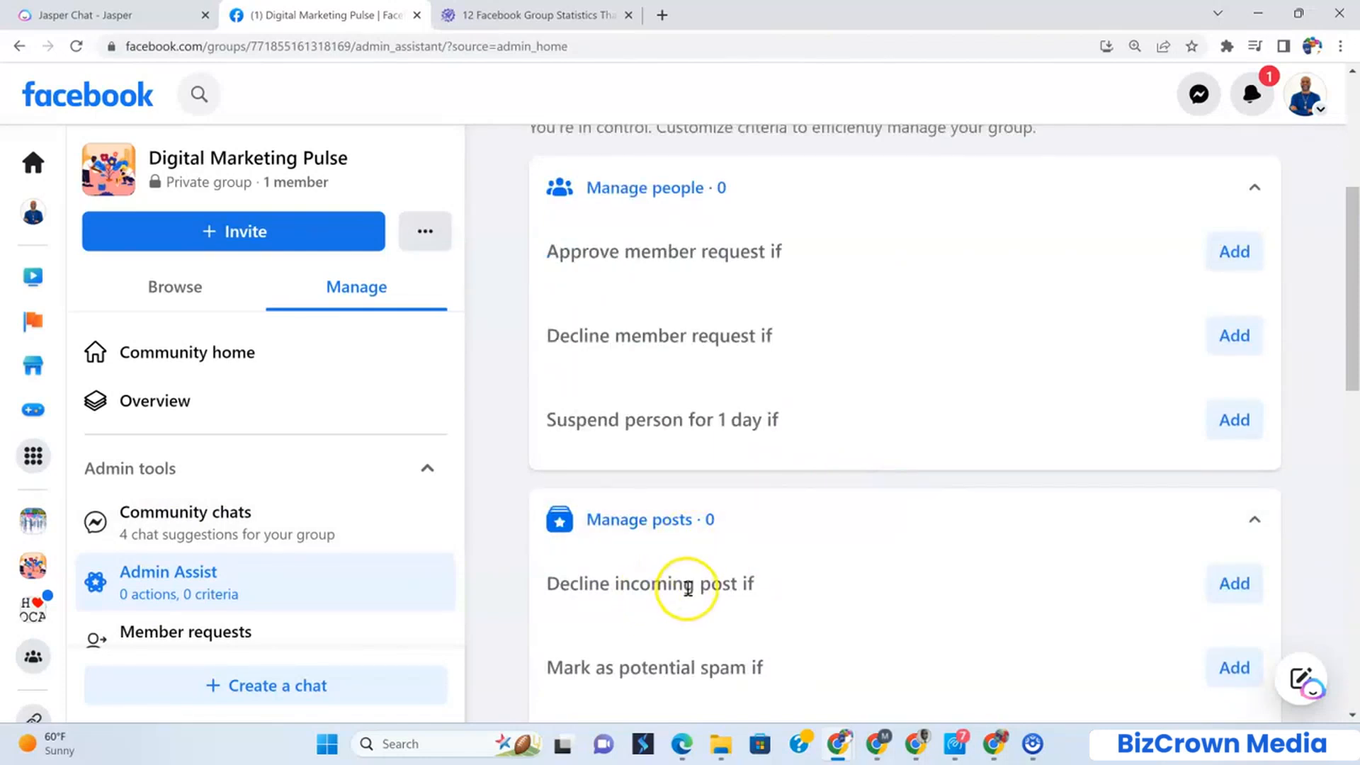
pyautogui.click(1230, 583)
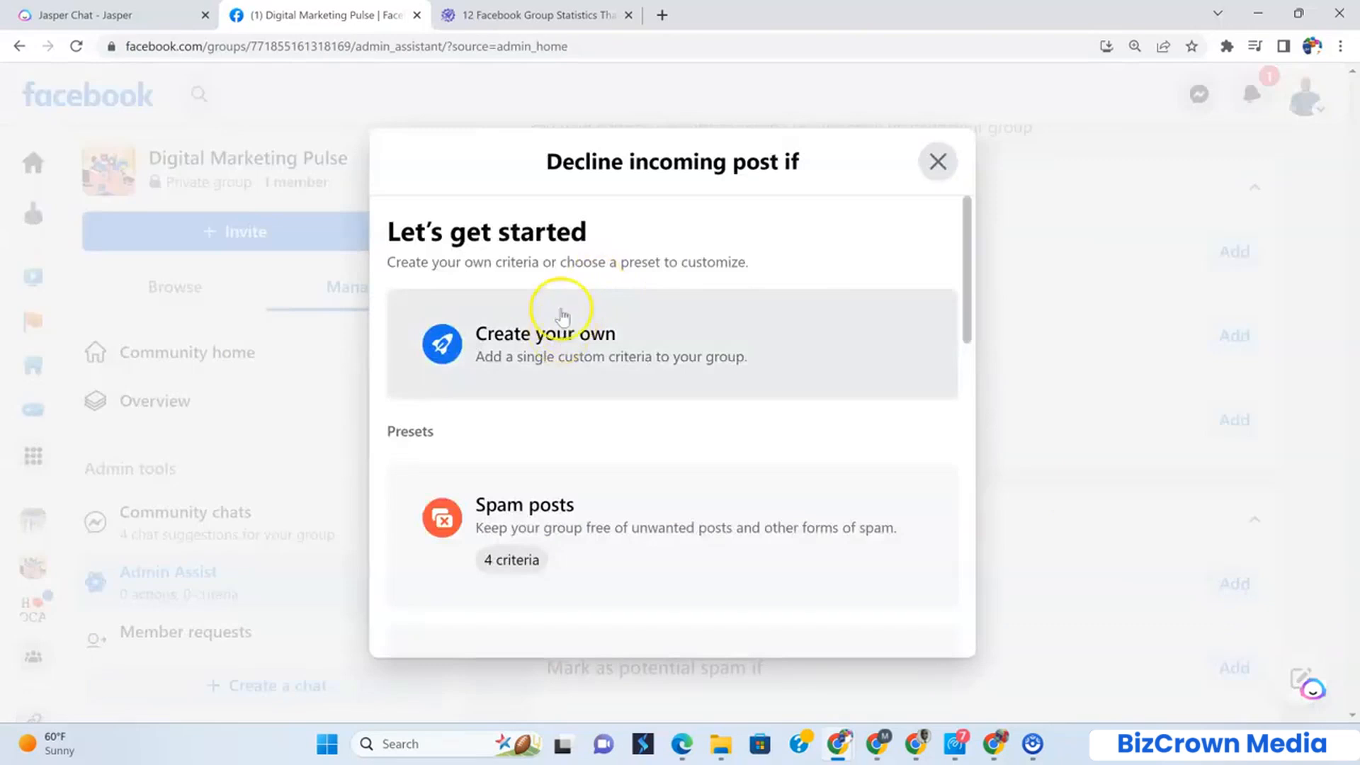
pyautogui.click(938, 162)
# View the group's Member requests, Badge requests and Membership questions pages
pyautogui.scroll(-3, 334, 455)
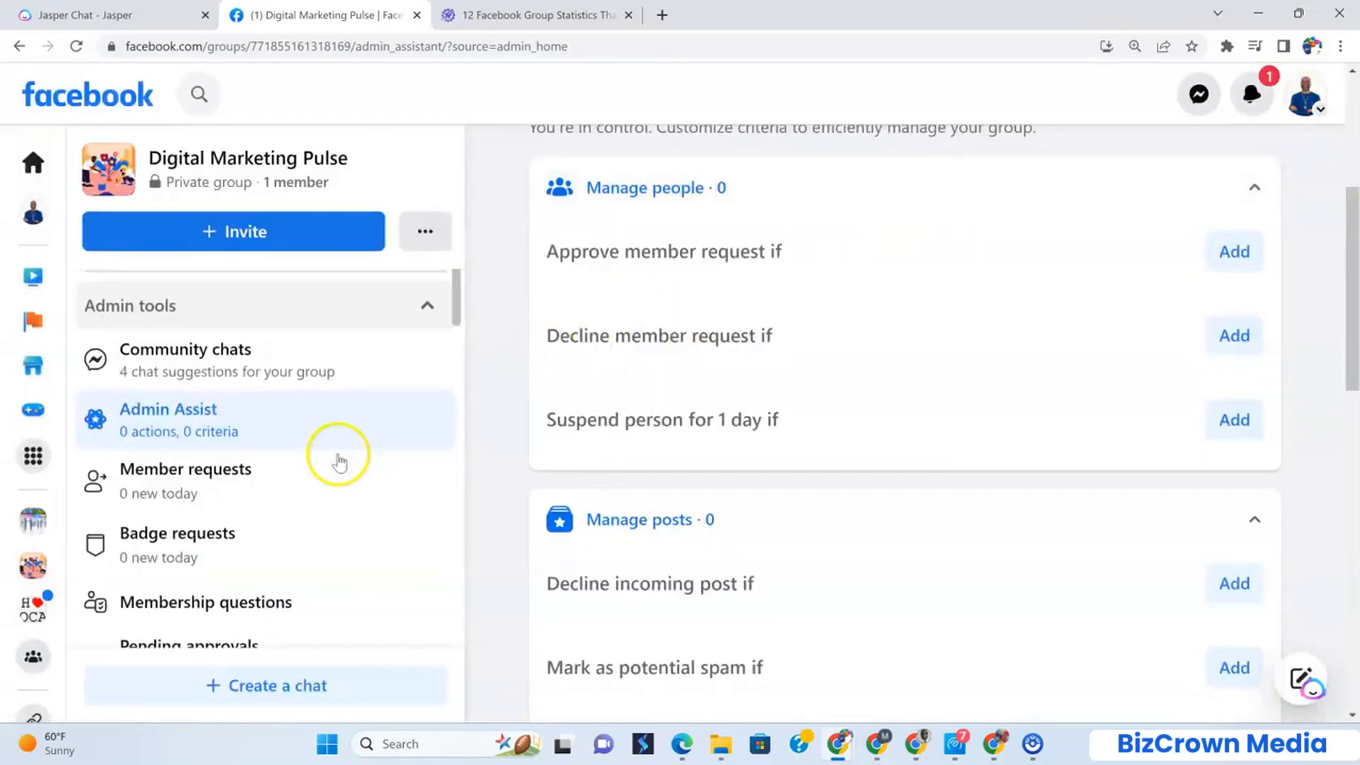
pyautogui.click(219, 466)
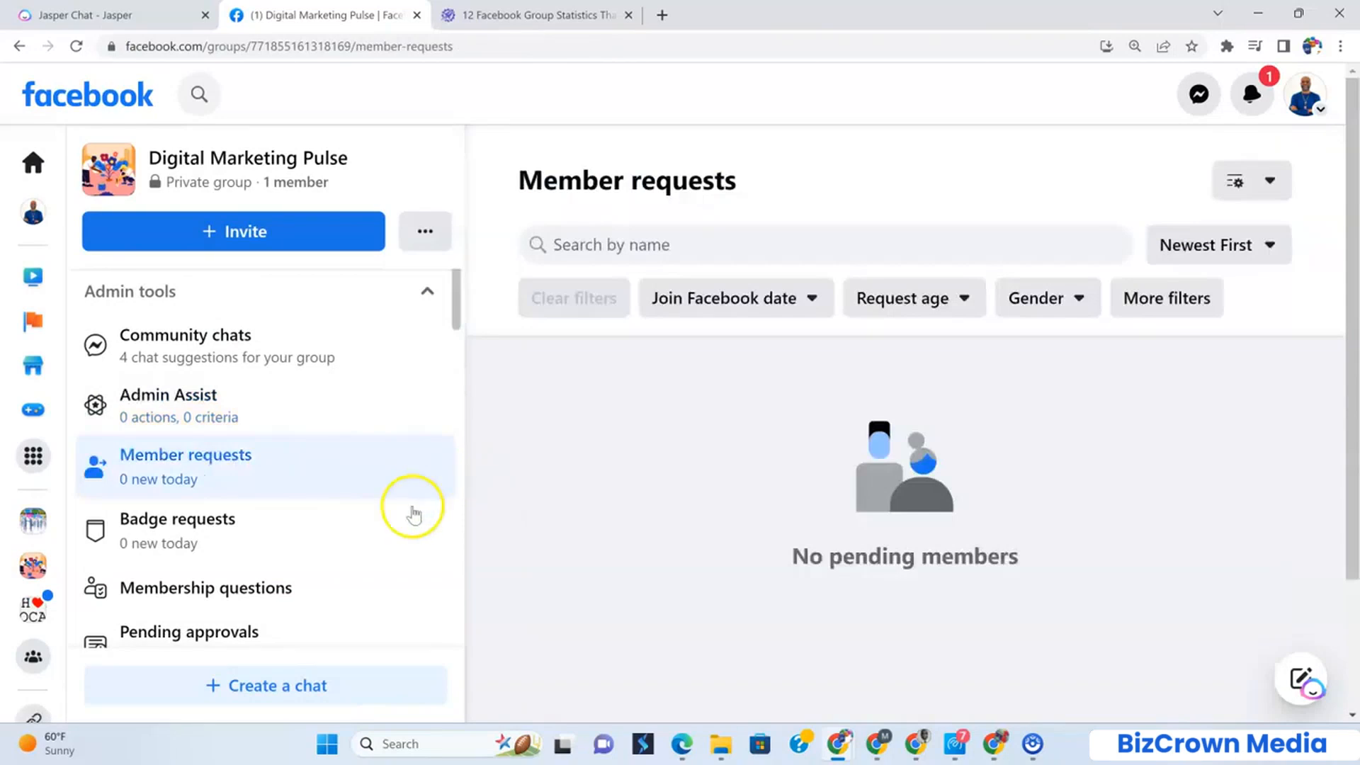
pyautogui.click(316, 548)
pyautogui.scroll(-1, 308, 517)
pyautogui.click(303, 496)
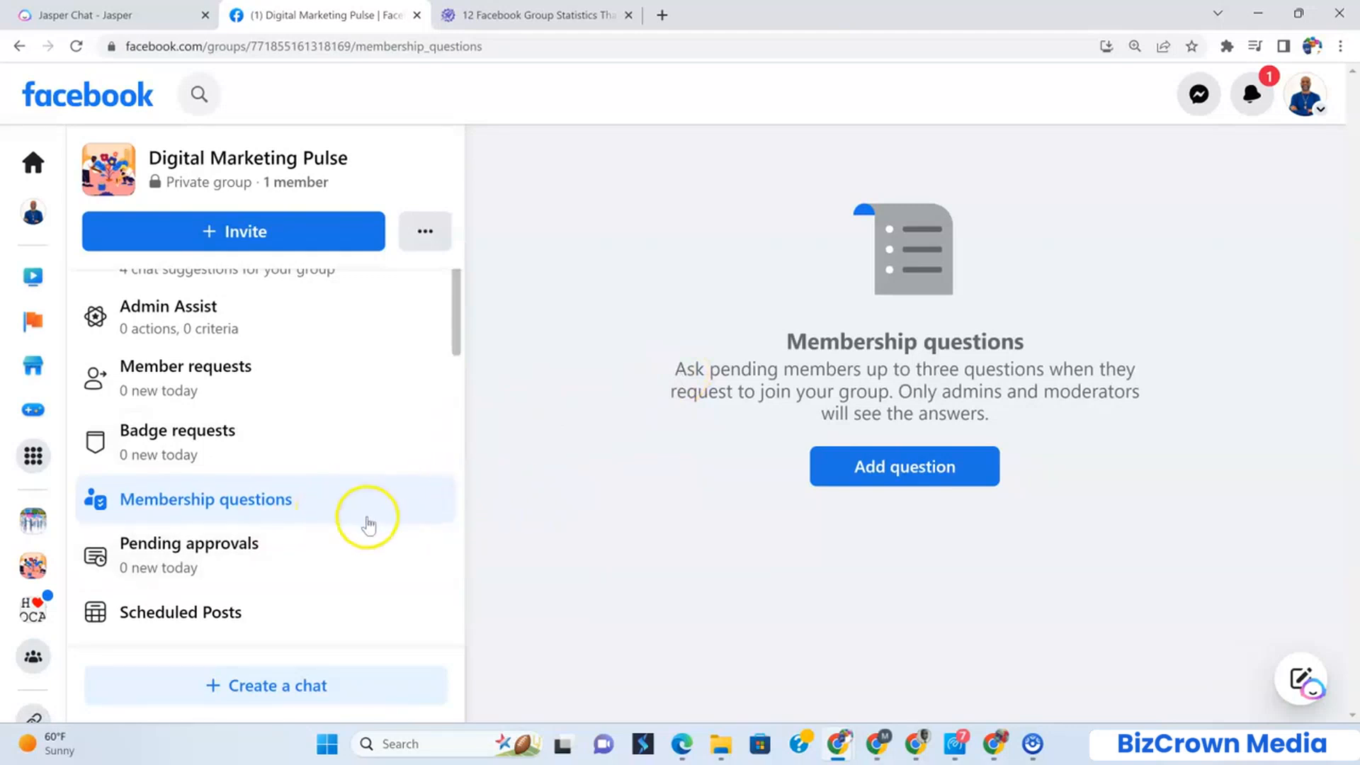
# View the group's Pending approvals and Scheduled Posts pages
pyautogui.scroll(-1, 340, 517)
pyautogui.click(294, 467)
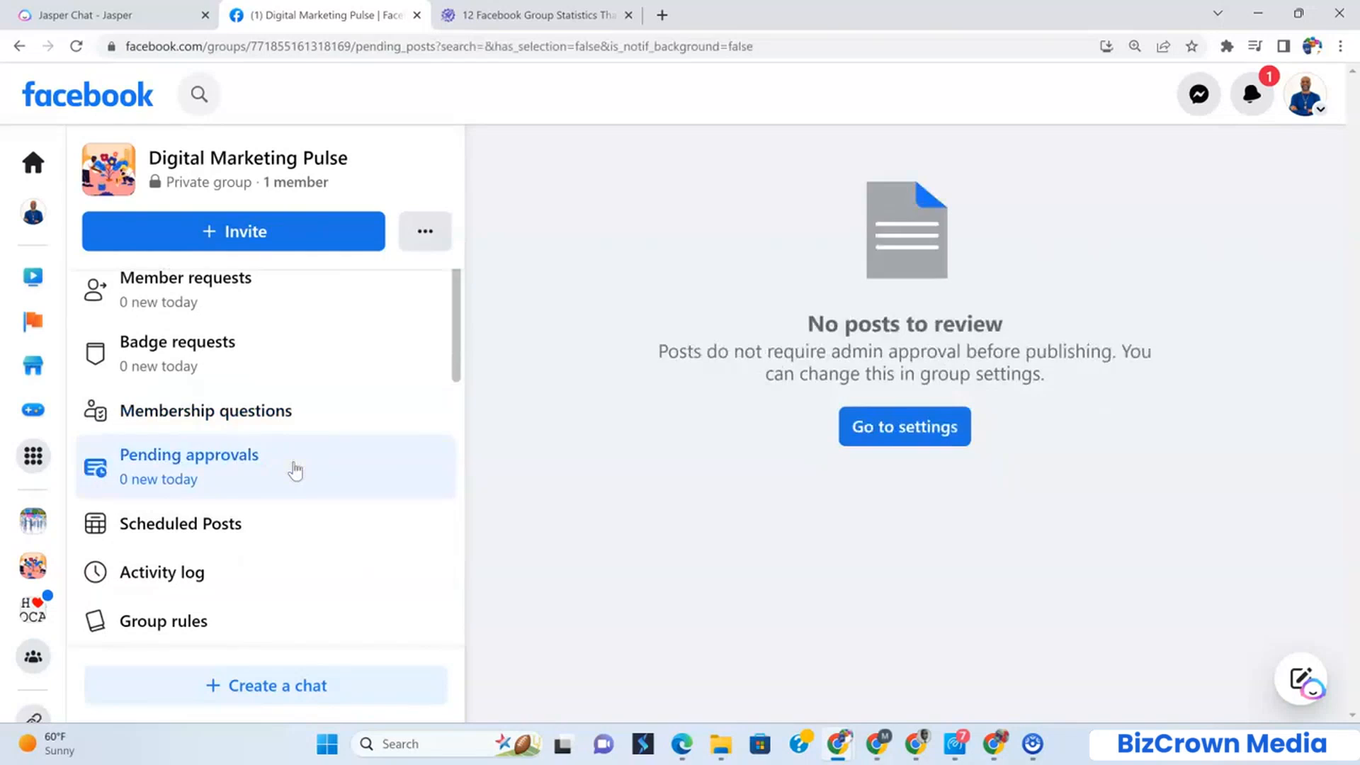
pyautogui.click(299, 521)
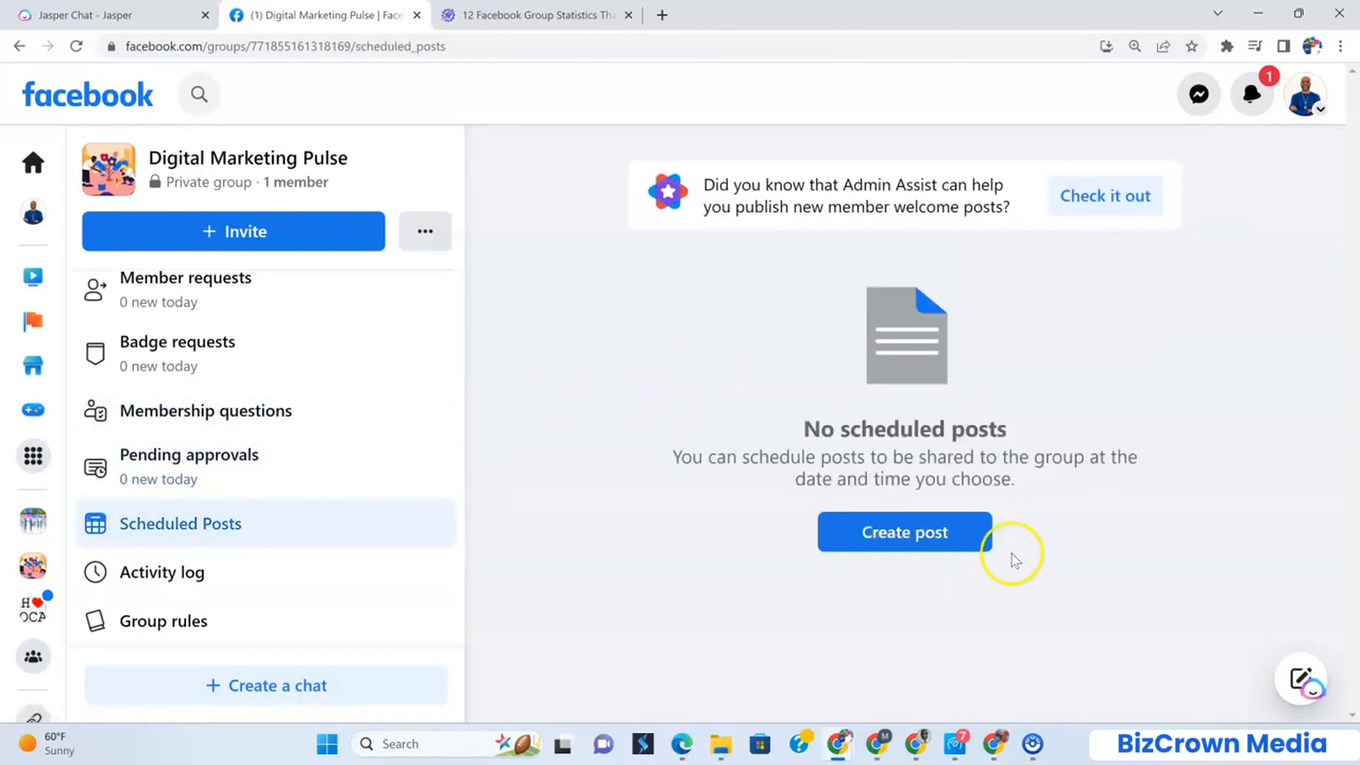
# Review the group's Activity log and open the Group rules page
pyautogui.scroll(-2, 243, 532)
pyautogui.click(189, 481)
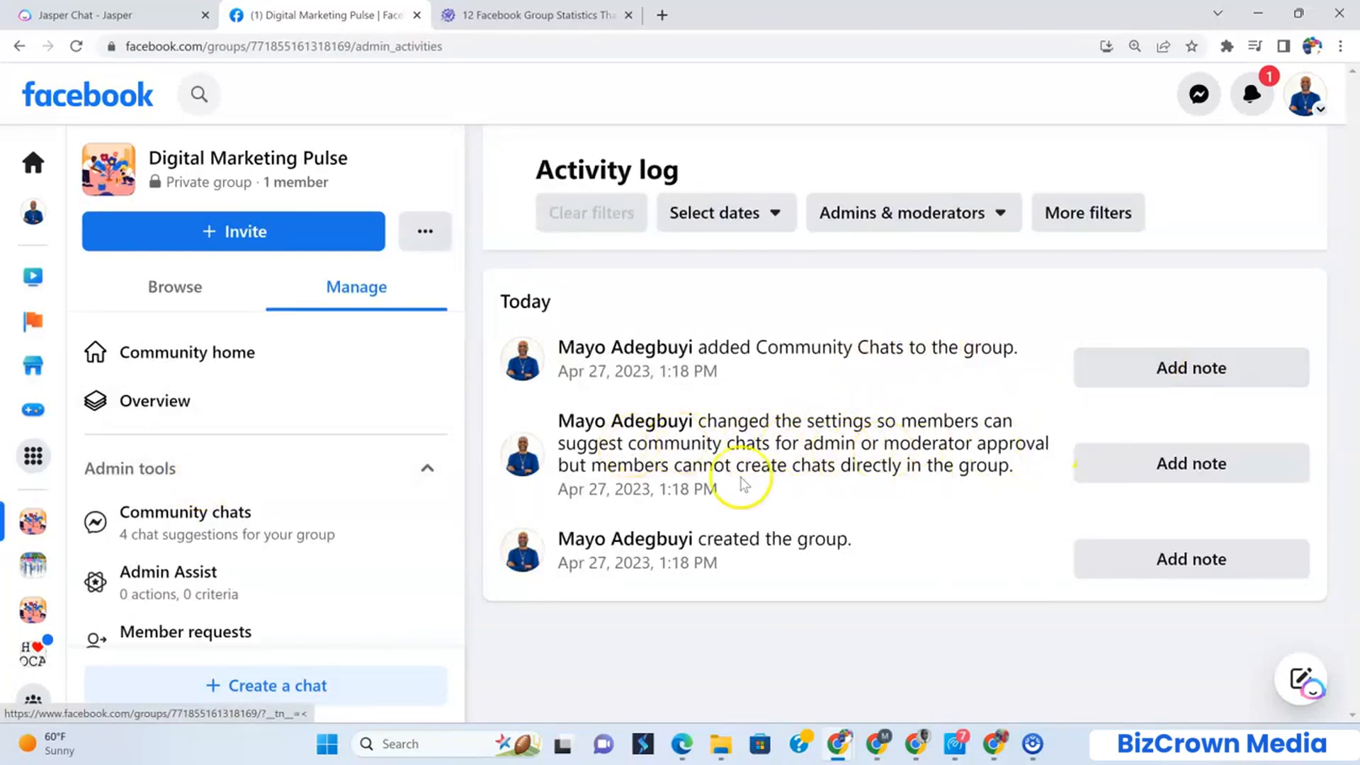
pyautogui.scroll(-9, 334, 501)
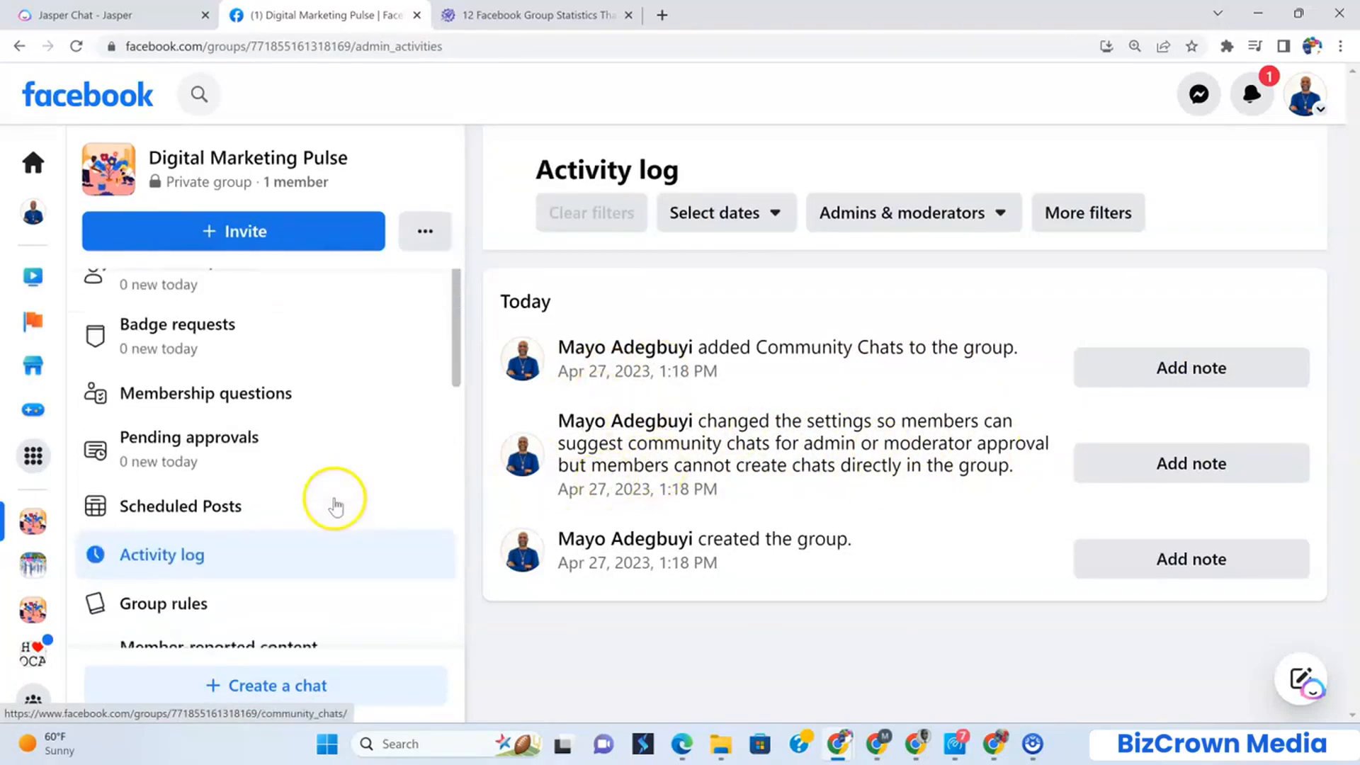
pyautogui.click(245, 369)
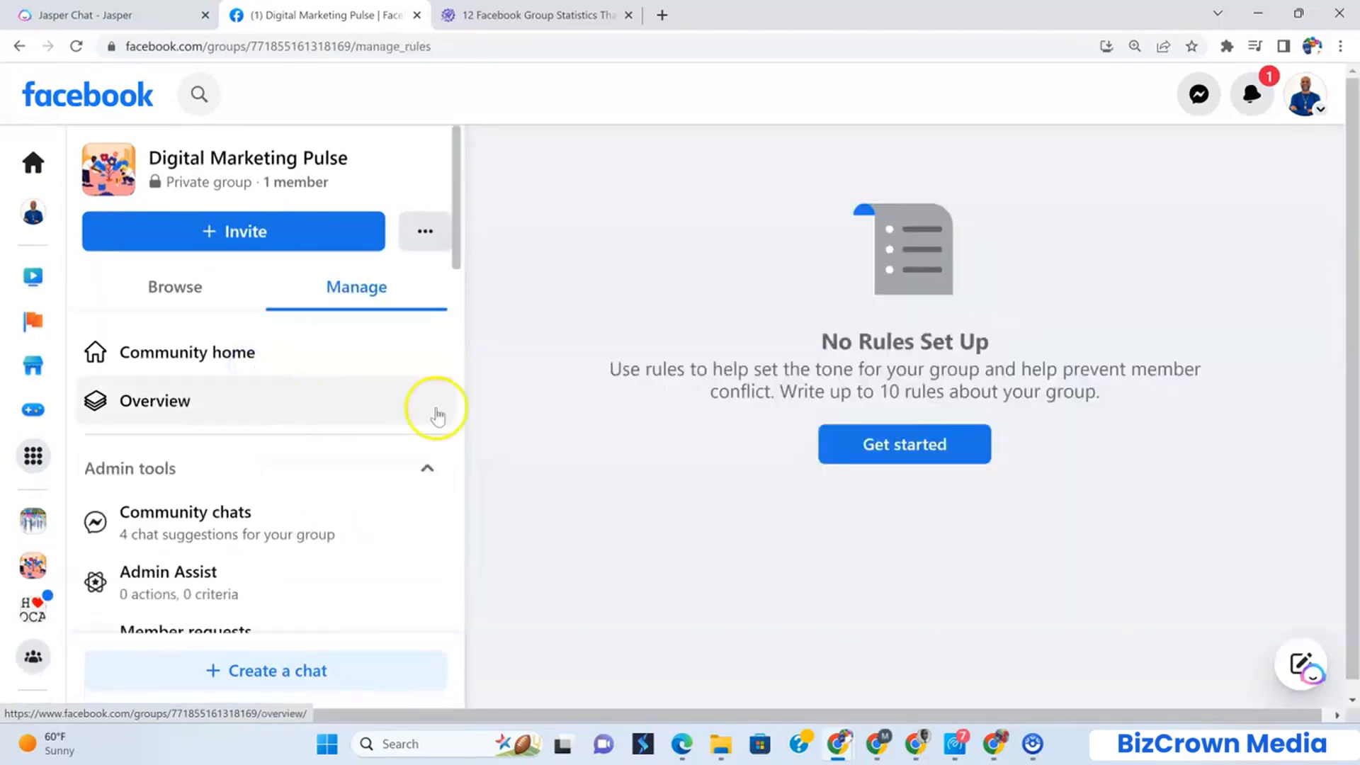
# View the Member-reported content and Moderation alerts pages
pyautogui.scroll(-6, 277, 498)
pyautogui.click(258, 403)
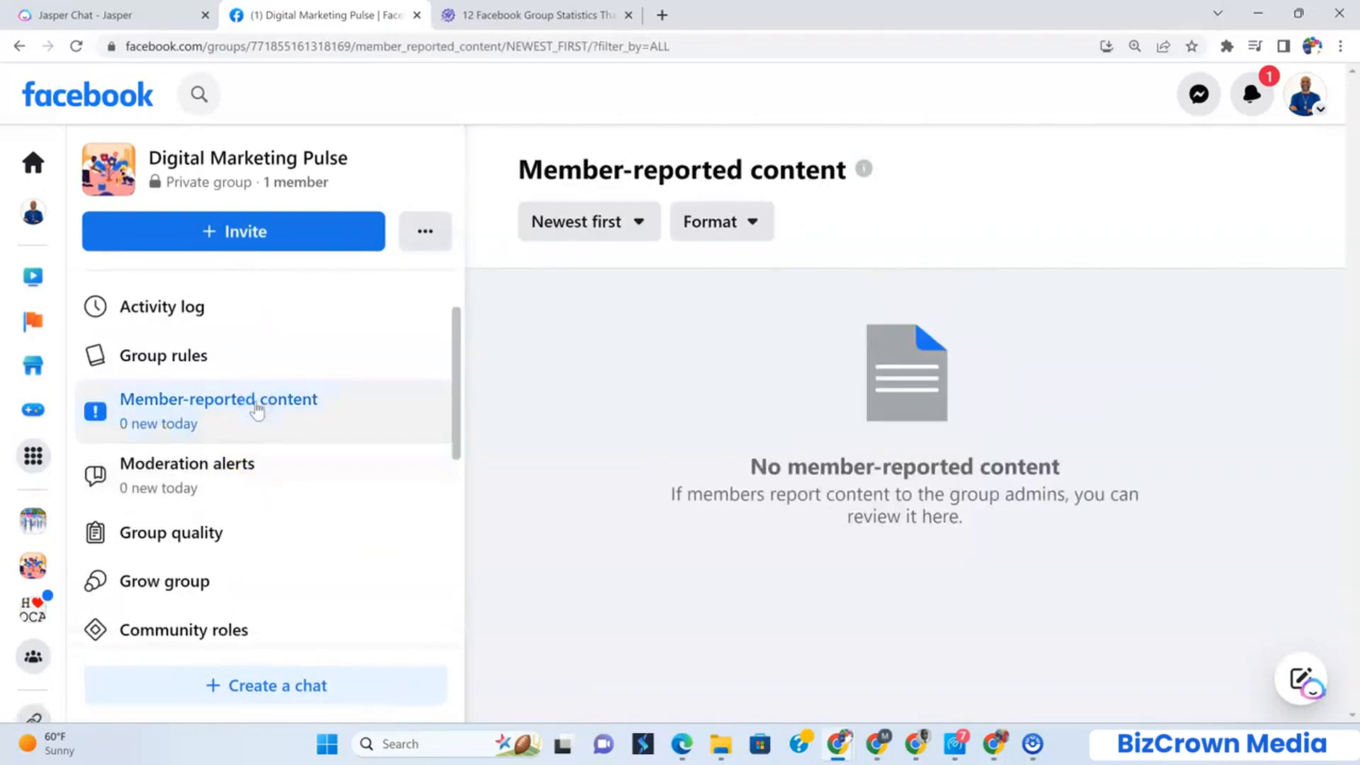
pyautogui.click(241, 489)
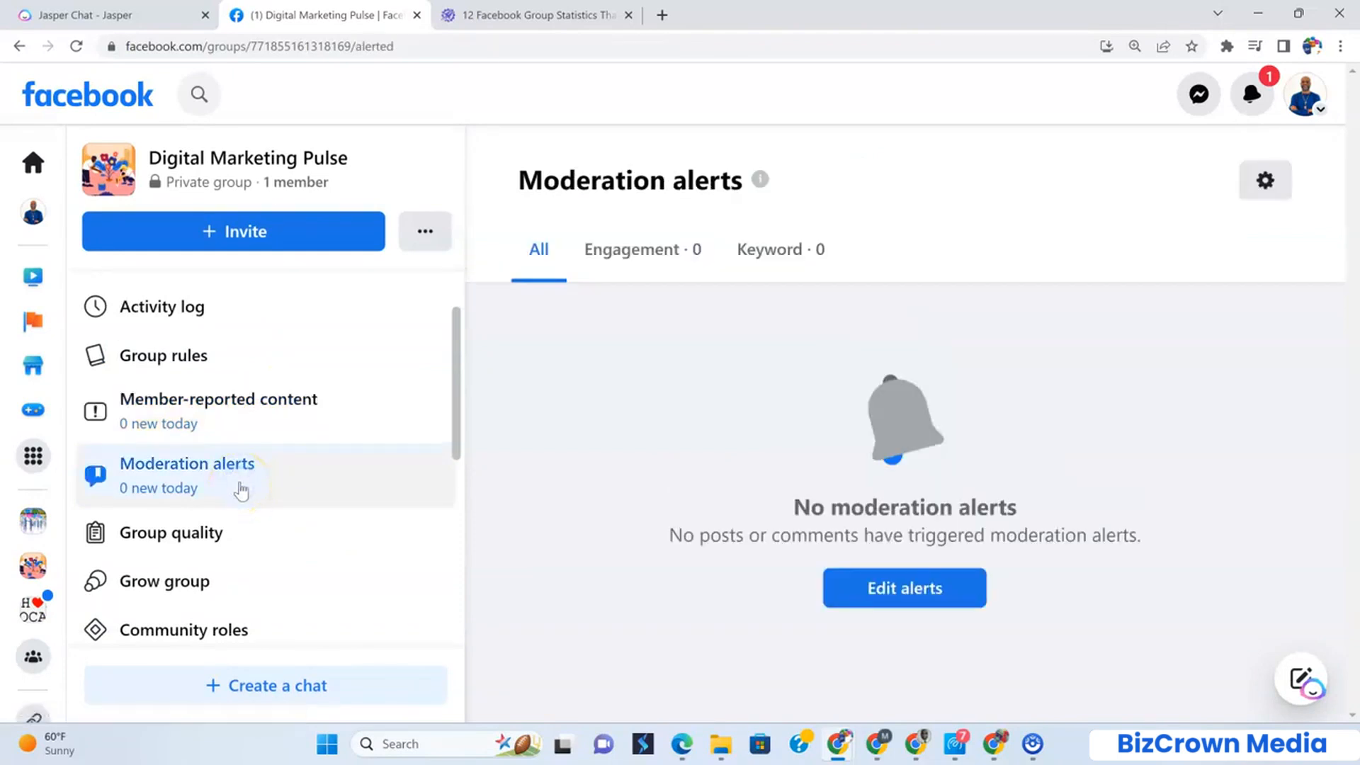
# Review the Group quality page and the Grow group suggestion setting
pyautogui.scroll(-2, 236, 362)
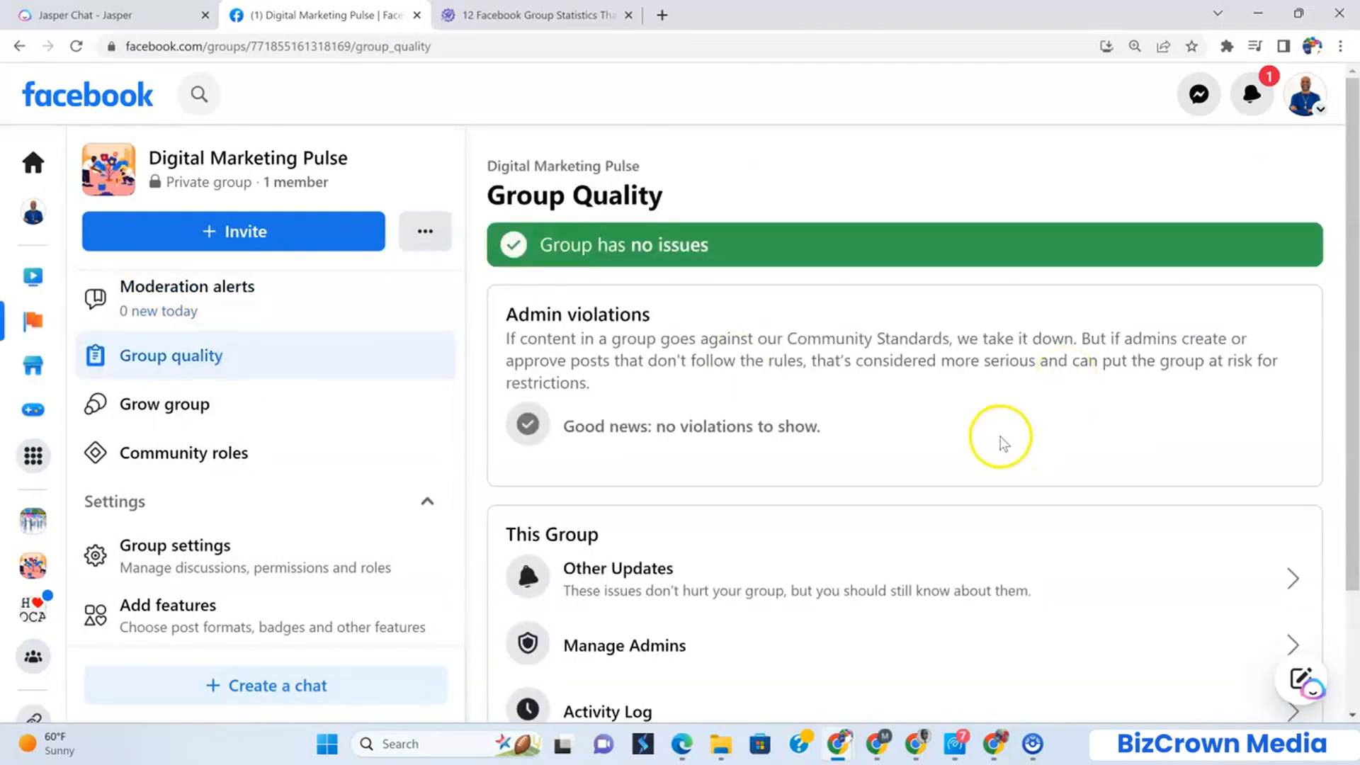
pyautogui.scroll(-1, 1002, 442)
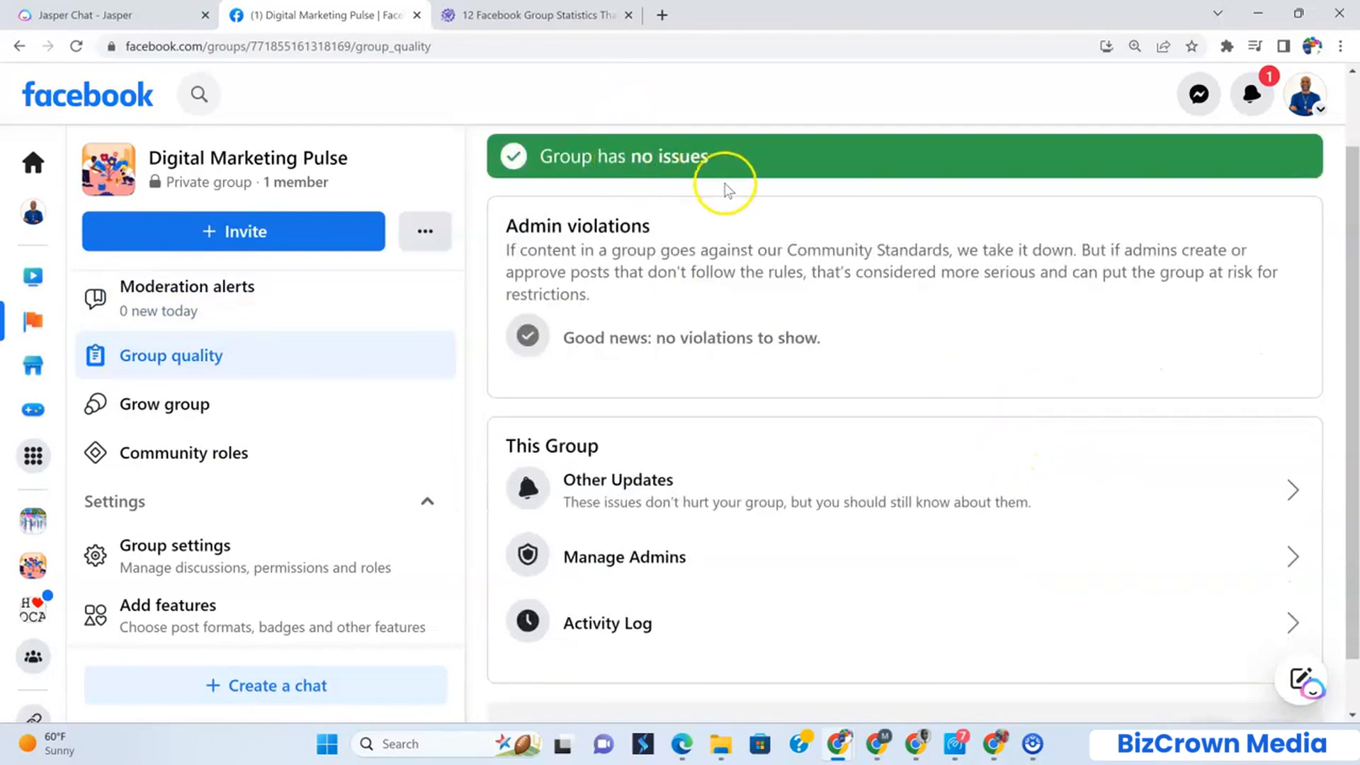
pyautogui.scroll(-1, 874, 360)
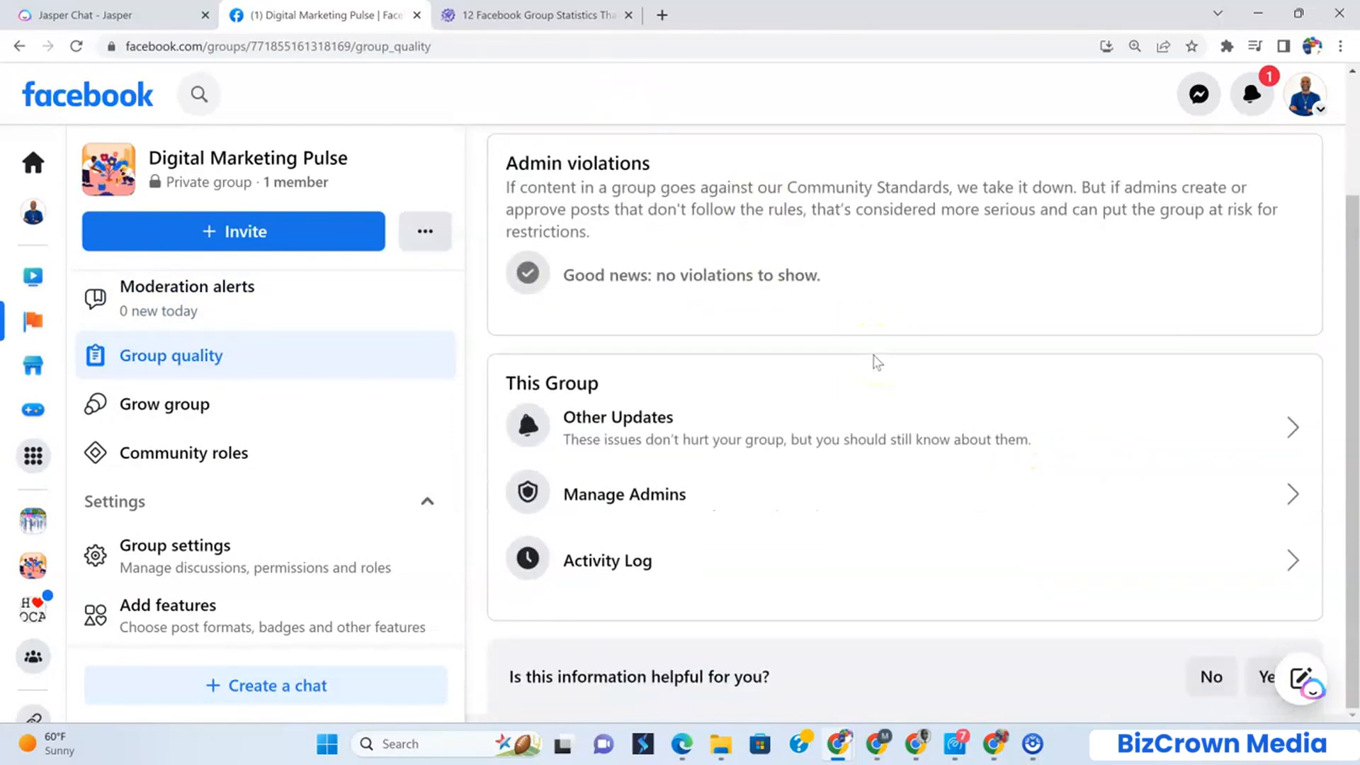
pyautogui.scroll(2, 871, 358)
pyautogui.click(222, 408)
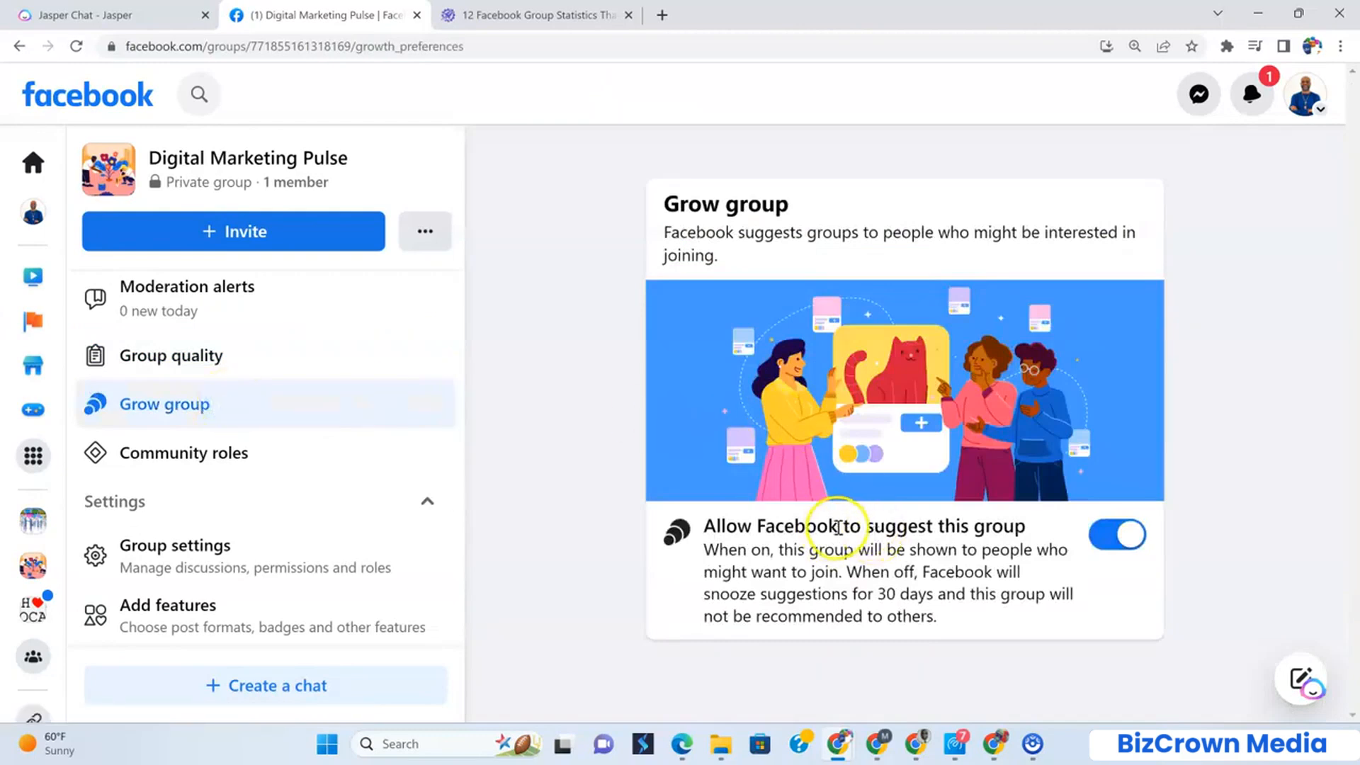
# Open the Admin role under Community roles and examine its members, description and permissions
pyautogui.click(244, 455)
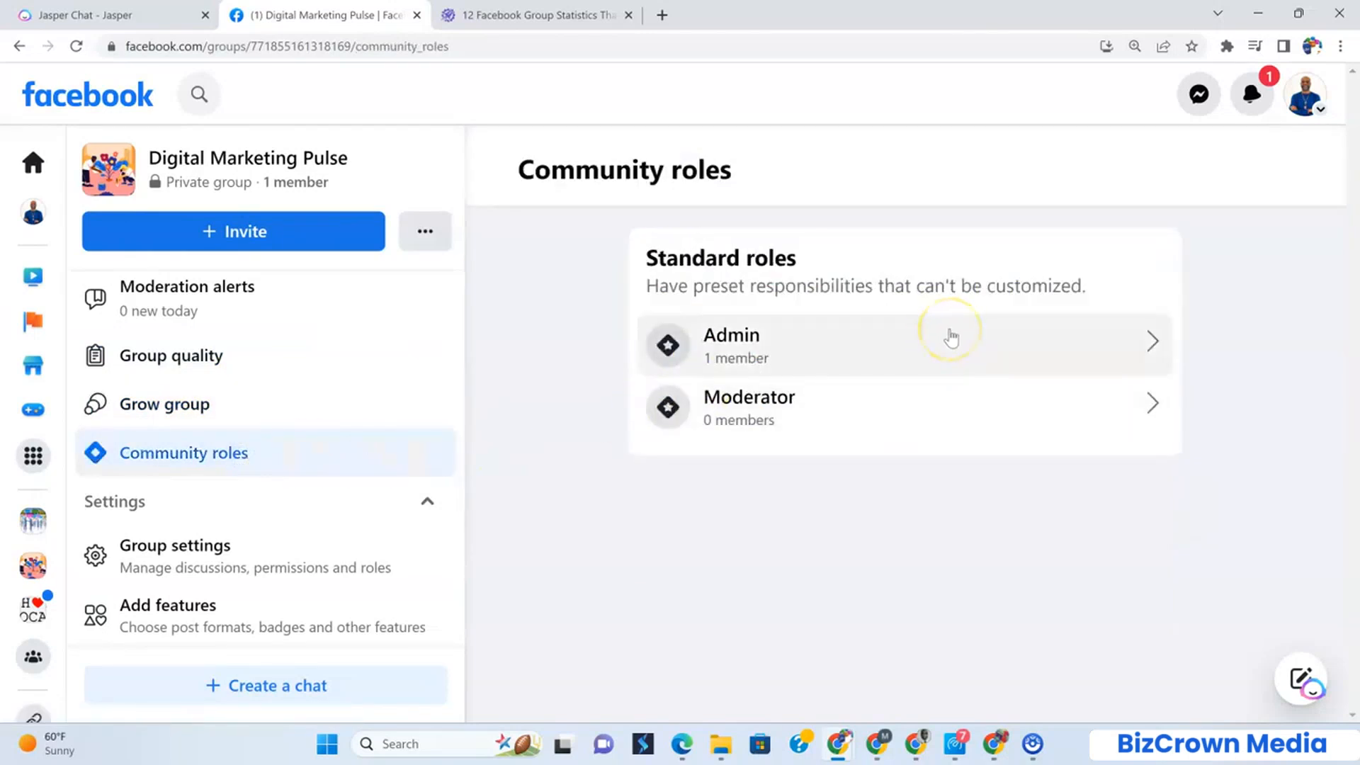
pyautogui.click(1062, 357)
pyautogui.scroll(-5, 990, 418)
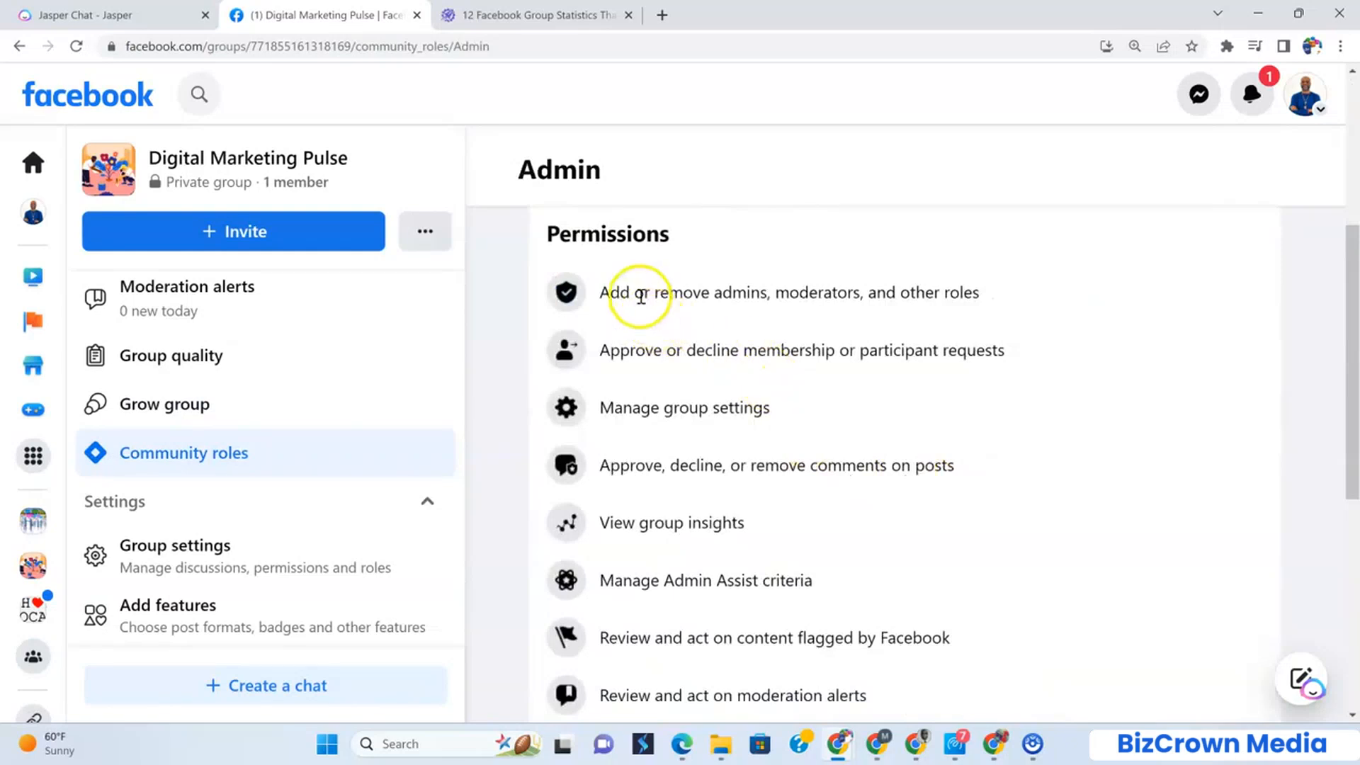
pyautogui.scroll(-5, 805, 449)
pyautogui.scroll(10, 812, 454)
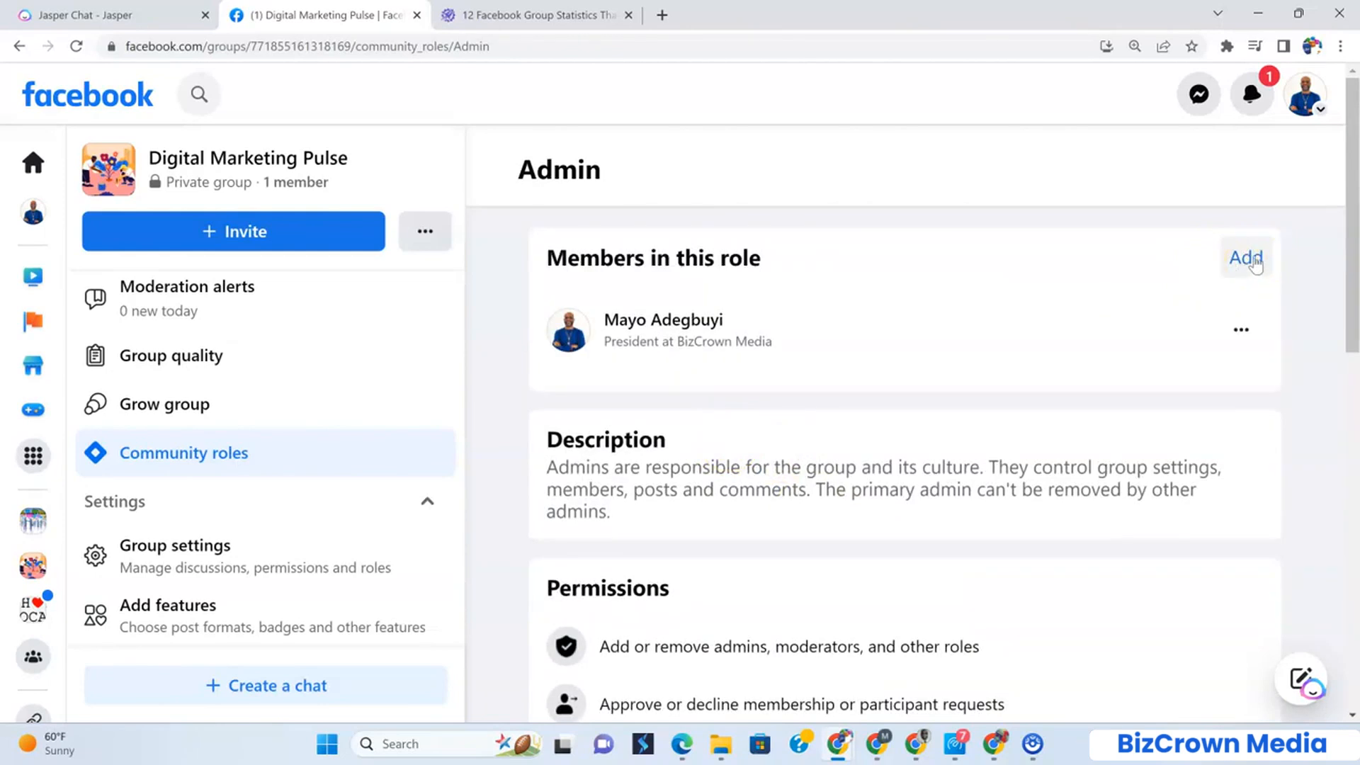
pyautogui.scroll(-4, 343, 395)
pyautogui.scroll(3, 340, 370)
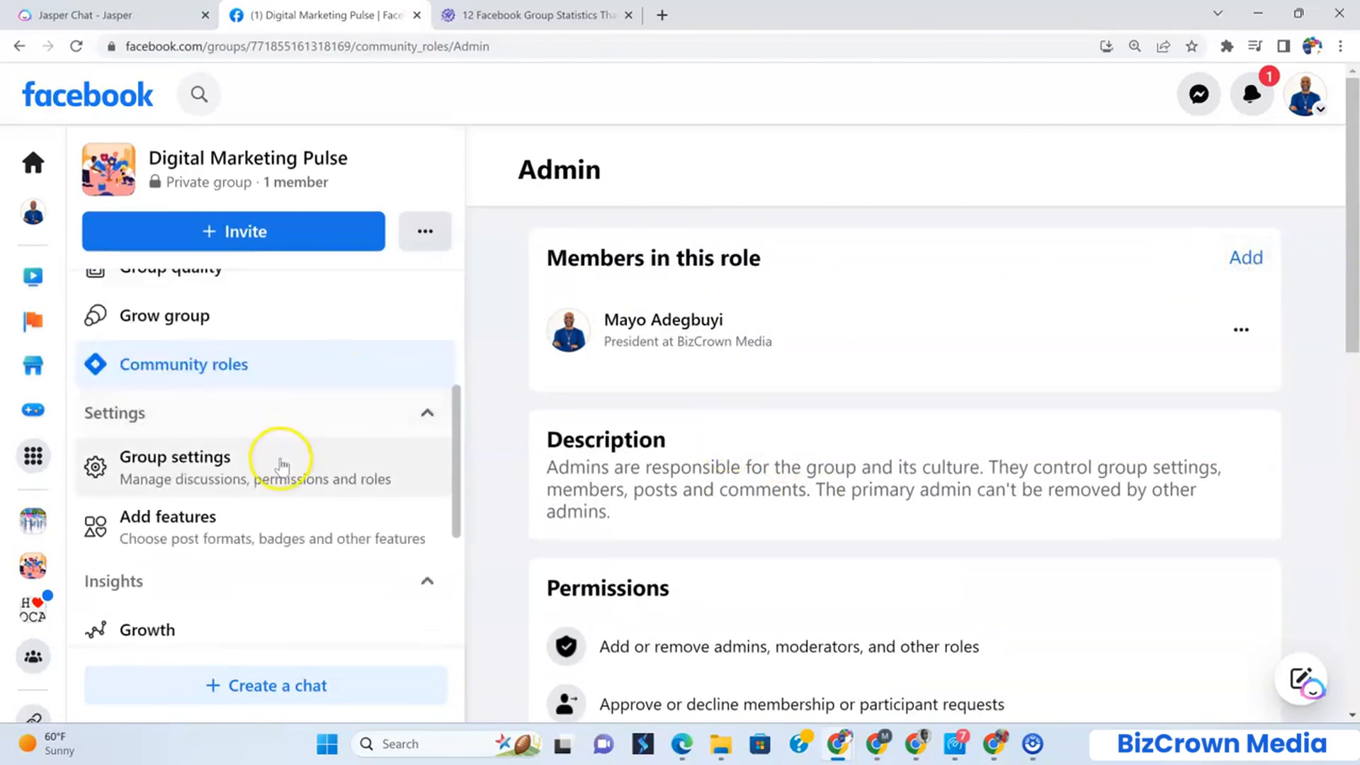
# View the Group settings page and the post formats and feature sets under Add features
pyautogui.click(281, 465)
pyautogui.click(241, 538)
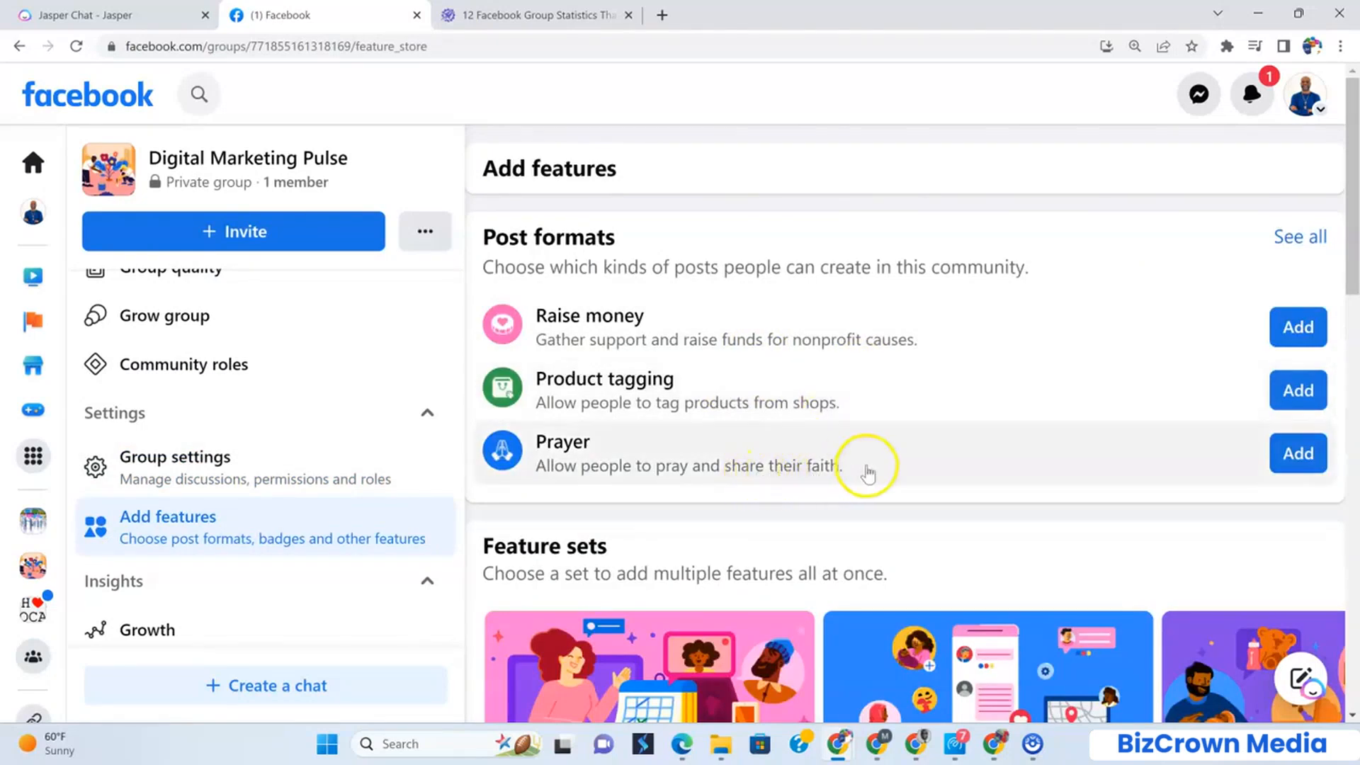
# View the group's Growth, Engagement, Admins & moderators and Membership insights
pyautogui.scroll(-4, 340, 454)
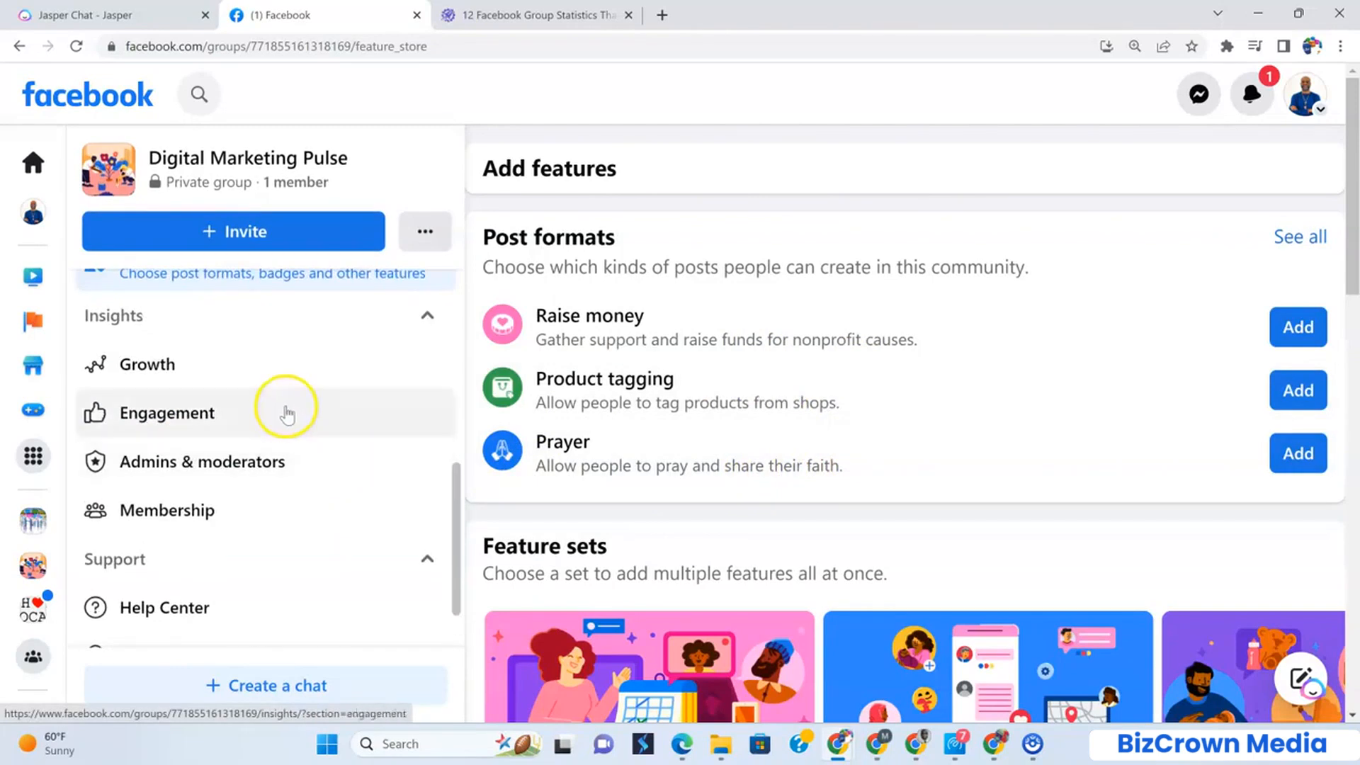
pyautogui.scroll(1, 276, 425)
pyautogui.click(255, 453)
pyautogui.click(223, 498)
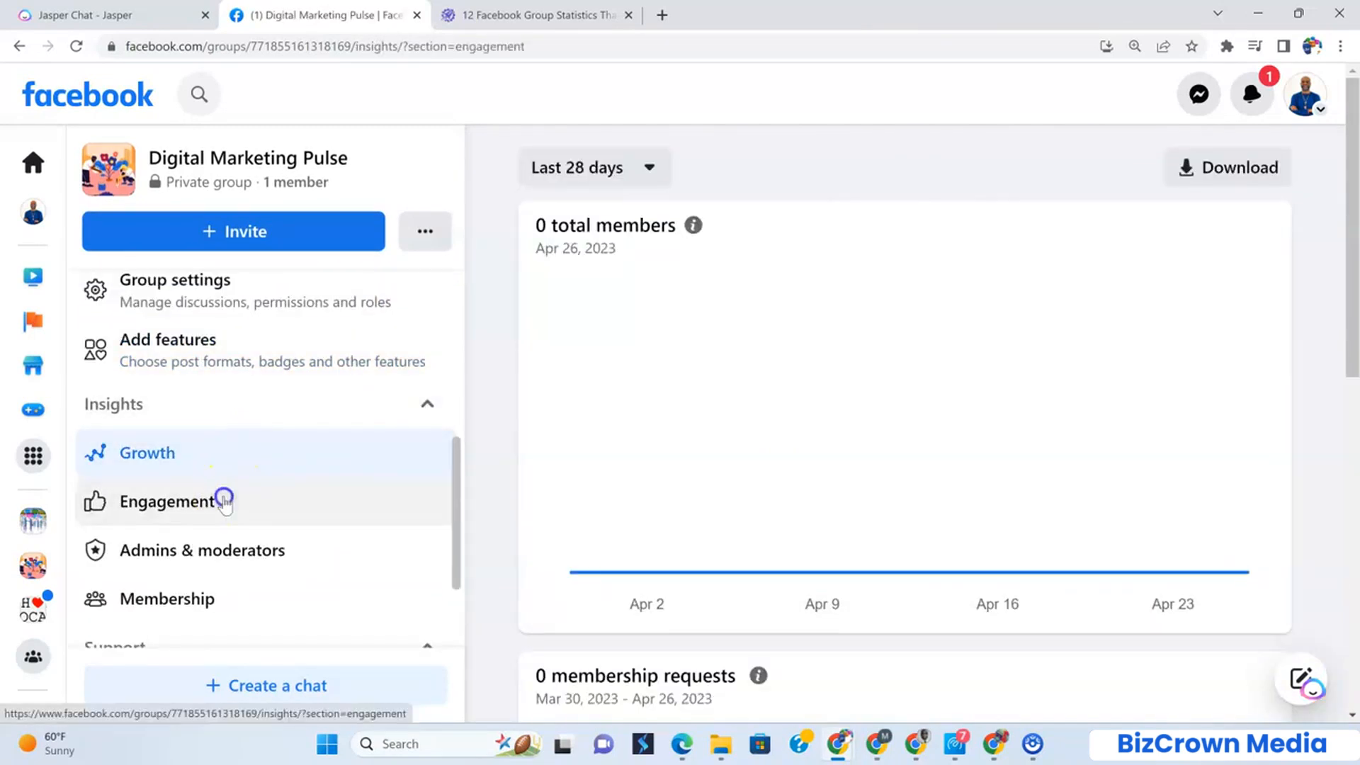
pyautogui.click(212, 550)
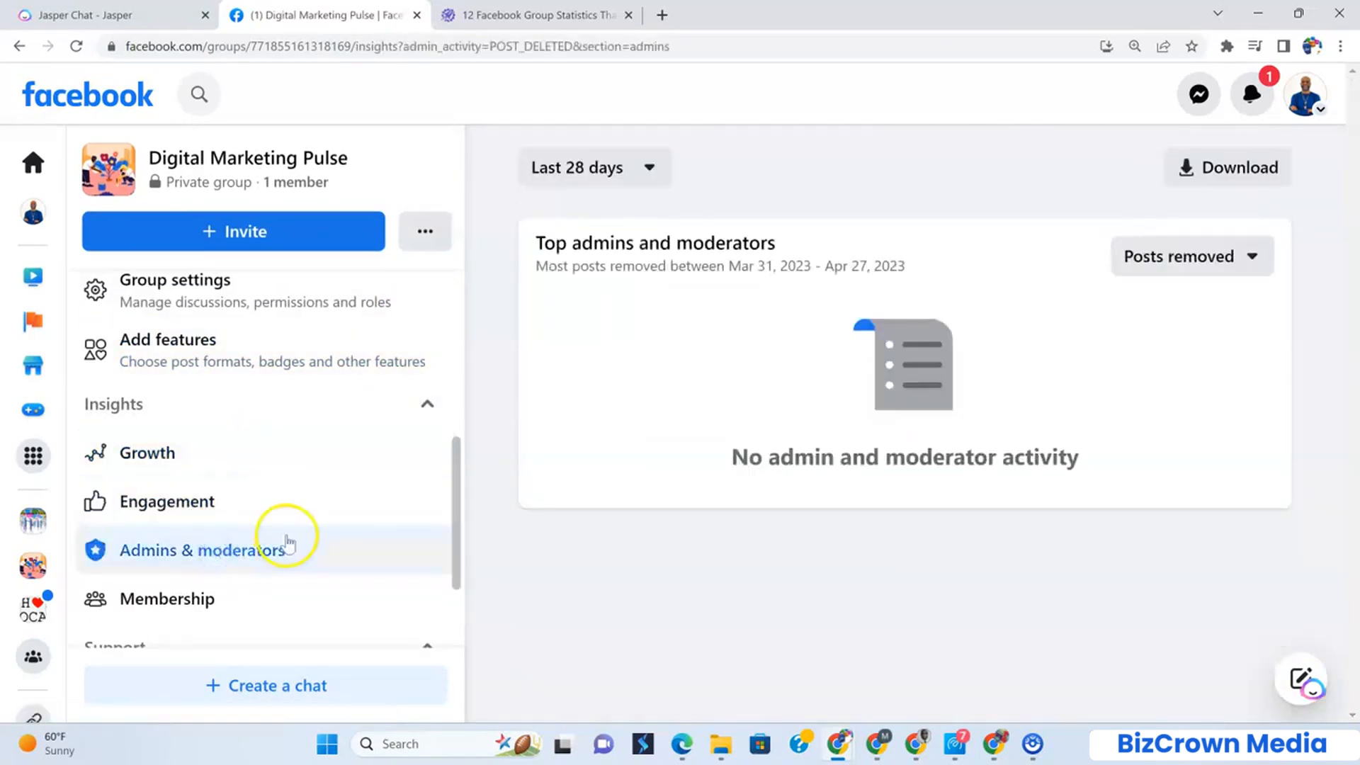
pyautogui.scroll(-3, 287, 542)
pyautogui.click(264, 400)
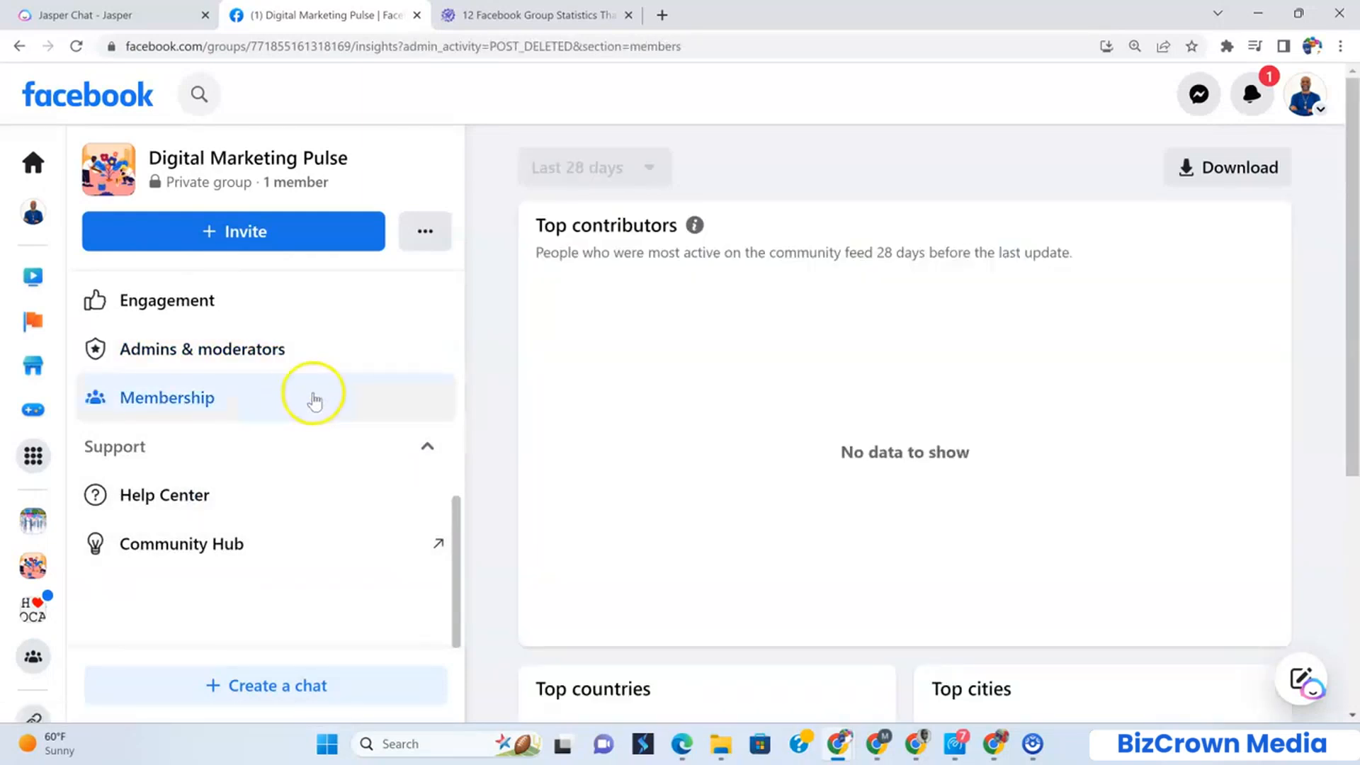
# Open the Help Center from the group's support section and look through its Groups article and topics
pyautogui.click(200, 494)
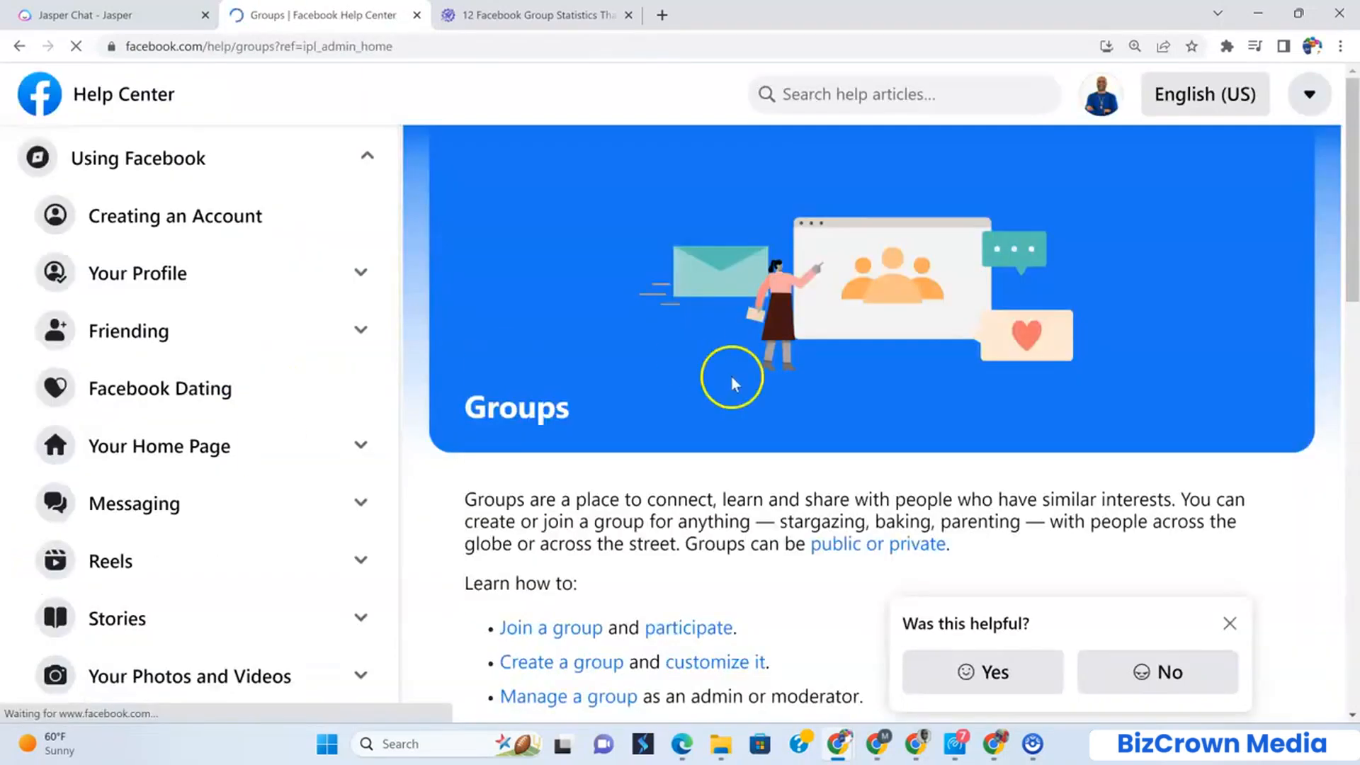
pyautogui.scroll(-5, 732, 383)
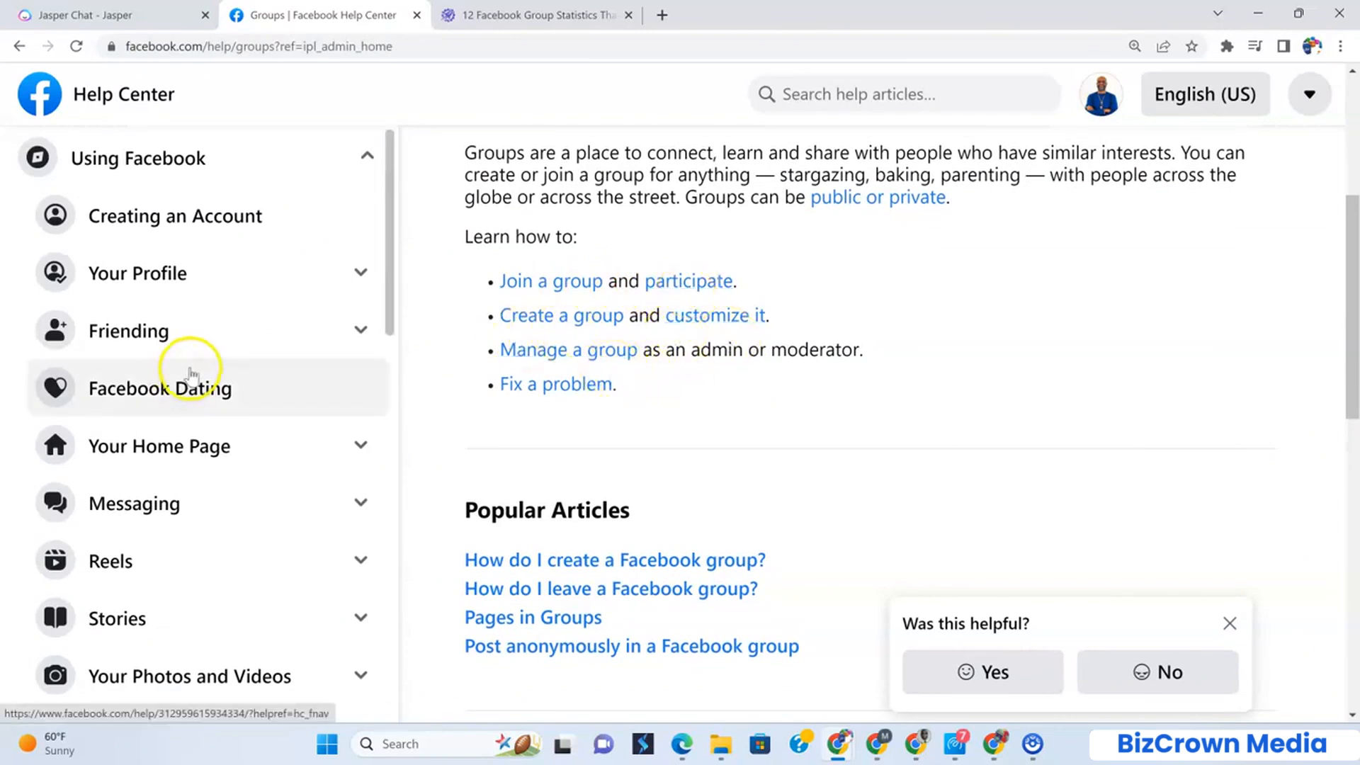
pyautogui.scroll(-8, 191, 374)
pyautogui.click(360, 286)
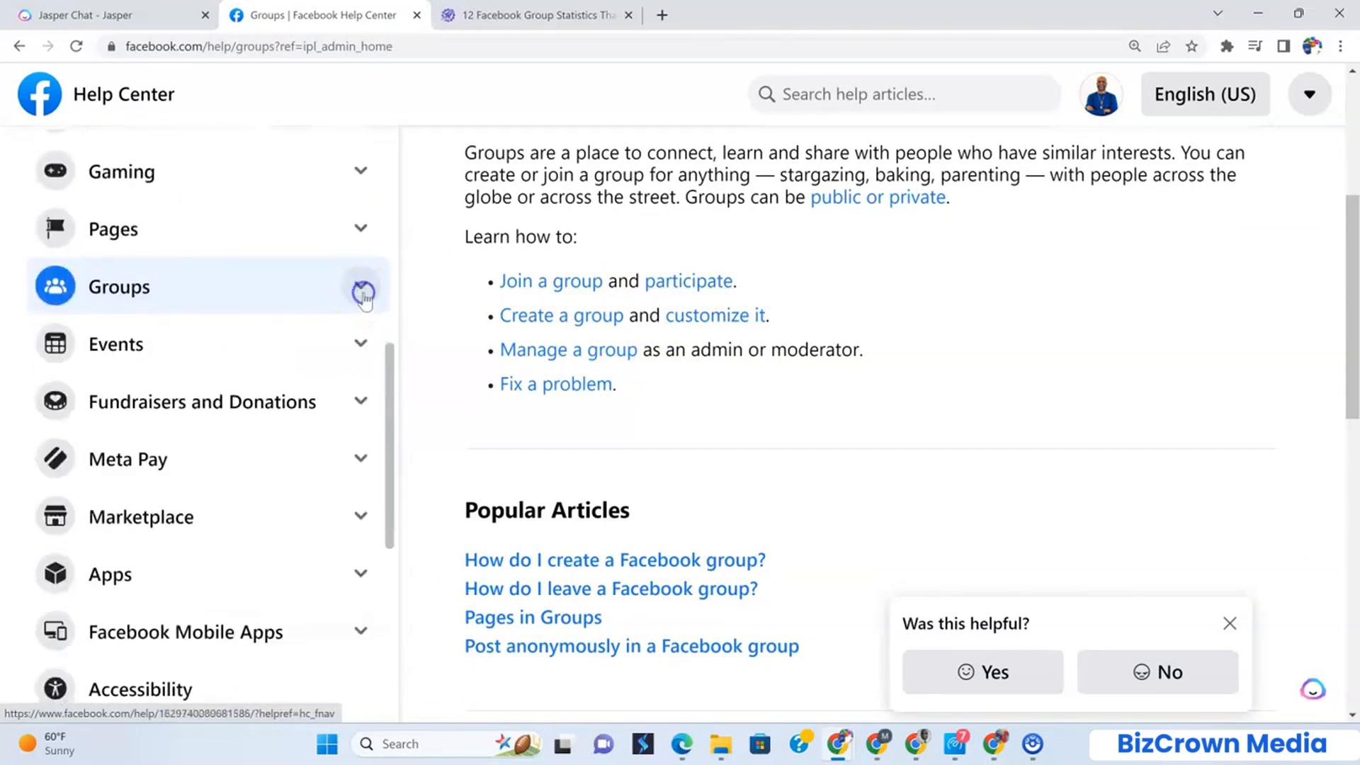
pyautogui.scroll(3, 610, 406)
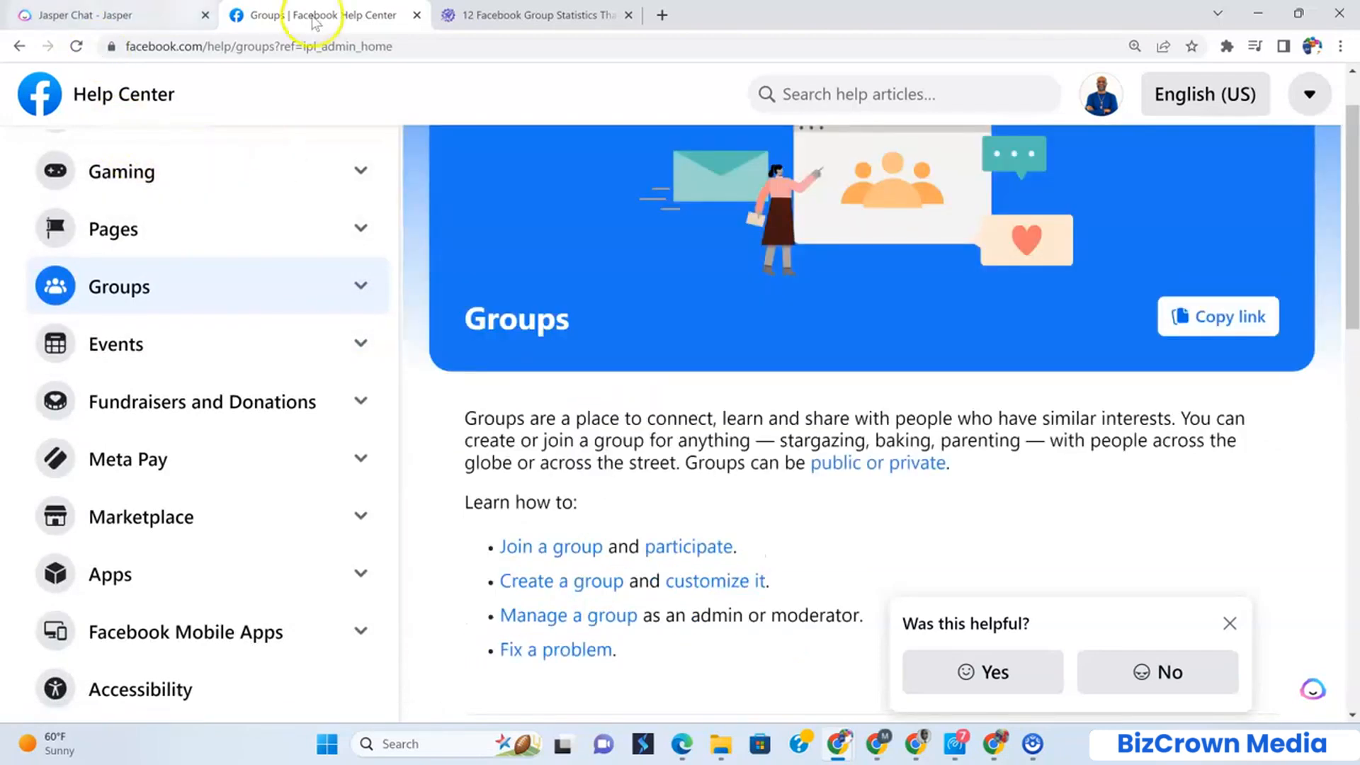
# Return from the Help Center to the Digital Marketing Pulse group and open its Community home
pyautogui.click(27, 46)
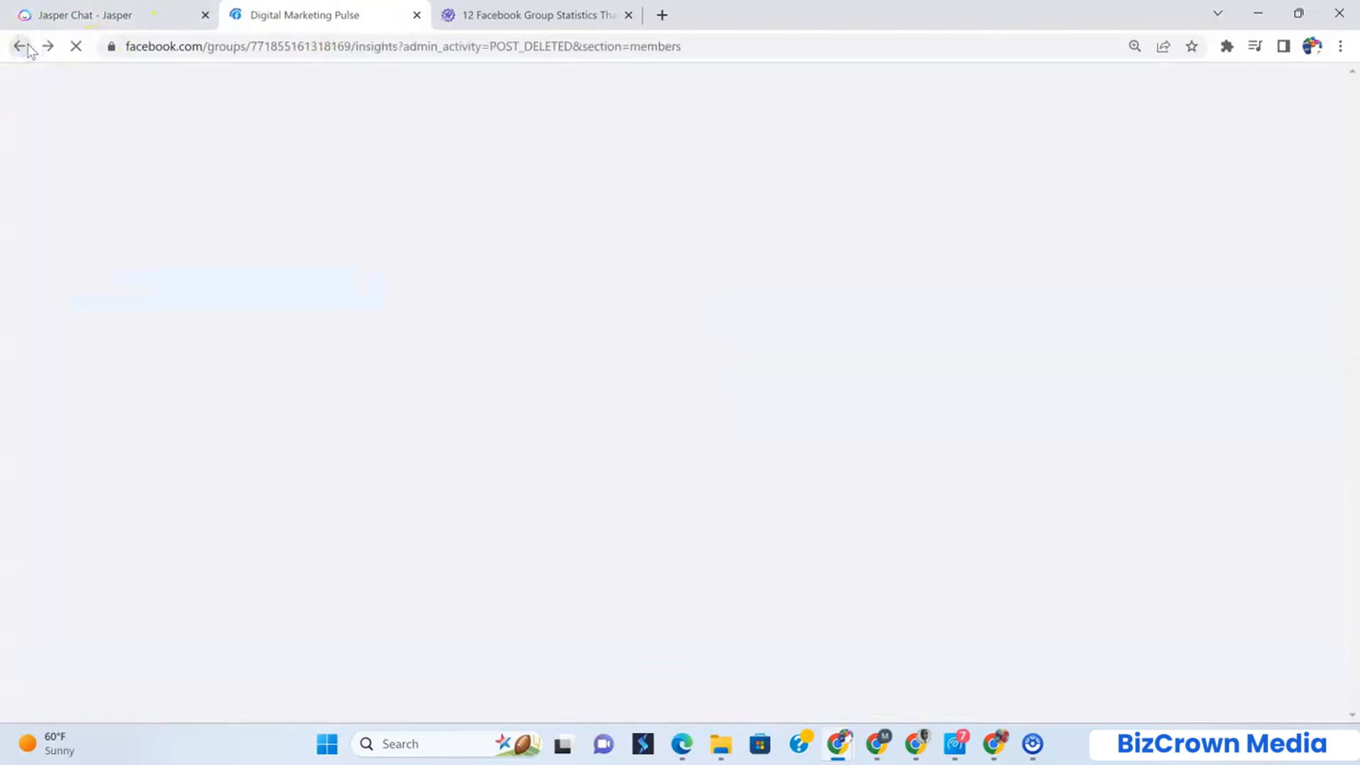
pyautogui.scroll(-10, 297, 495)
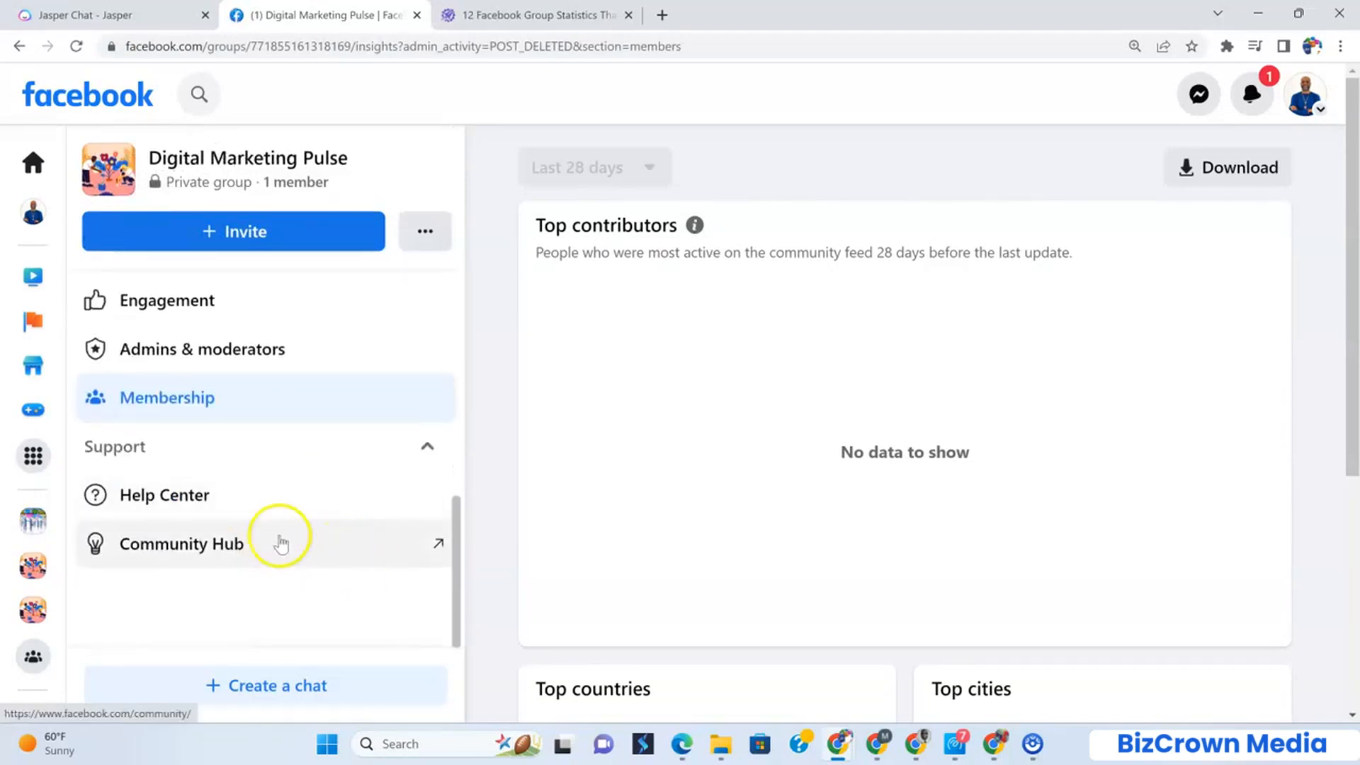
pyautogui.scroll(5, 246, 292)
pyautogui.scroll(5, 246, 291)
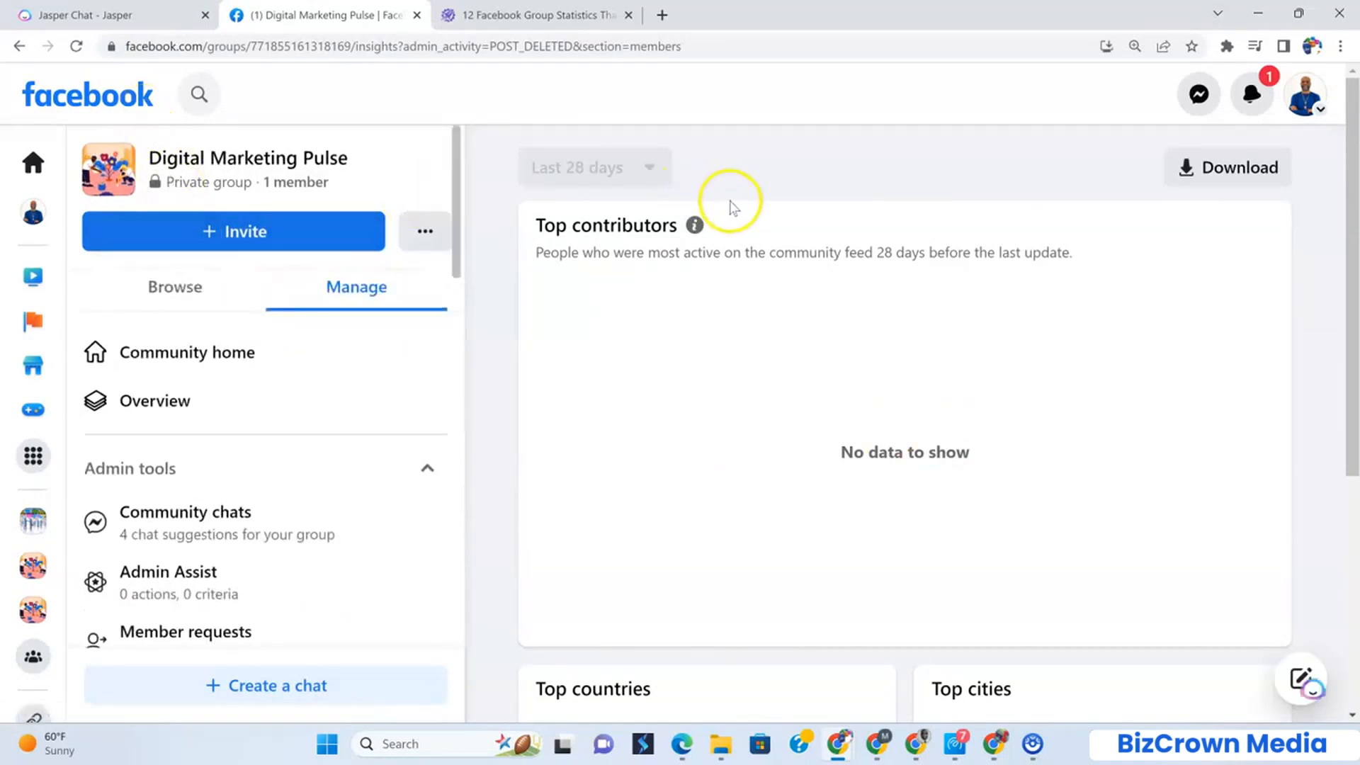
pyautogui.click(167, 353)
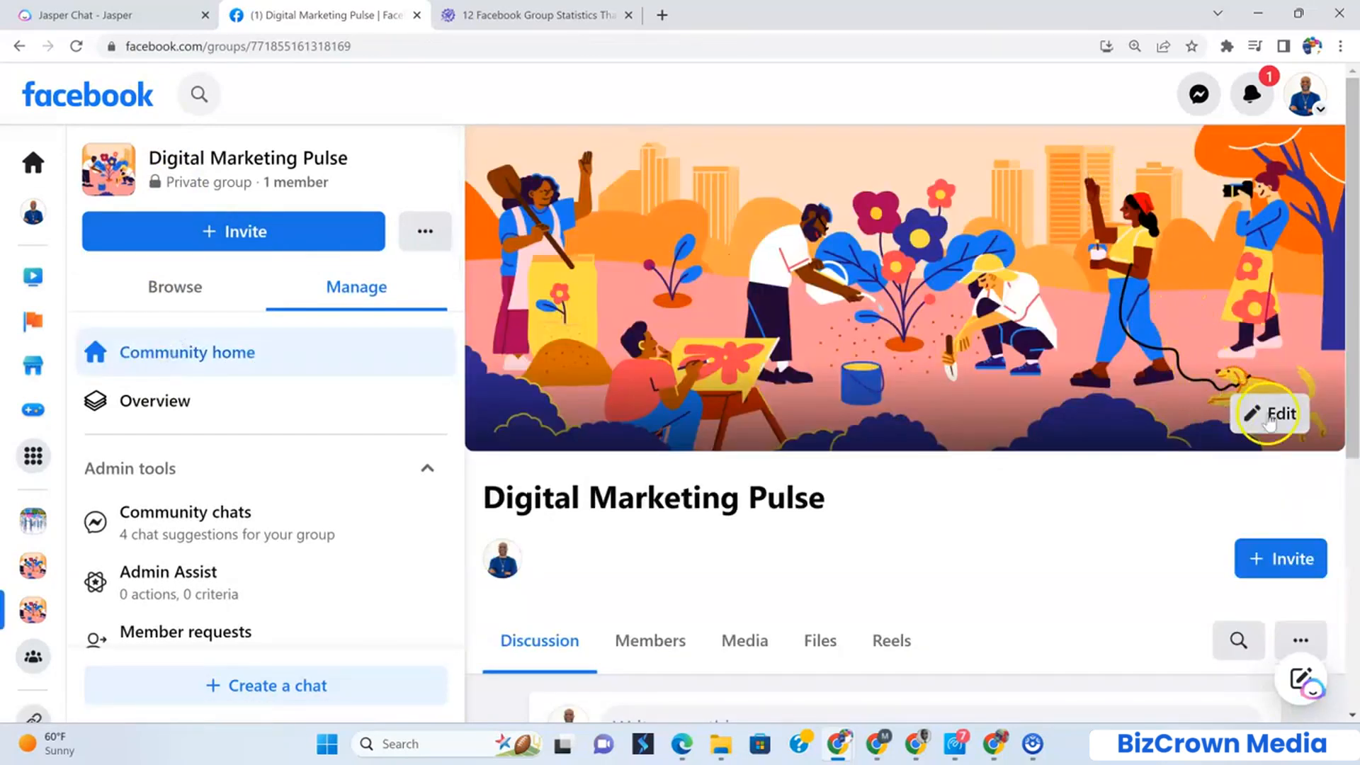
# Replace the group's cover photo with the Business-Seminar-Facebook-Event-Cover image from Downloads, reposition it slightly higher, and save the changes
pyautogui.click(1266, 424)
pyautogui.click(1044, 583)
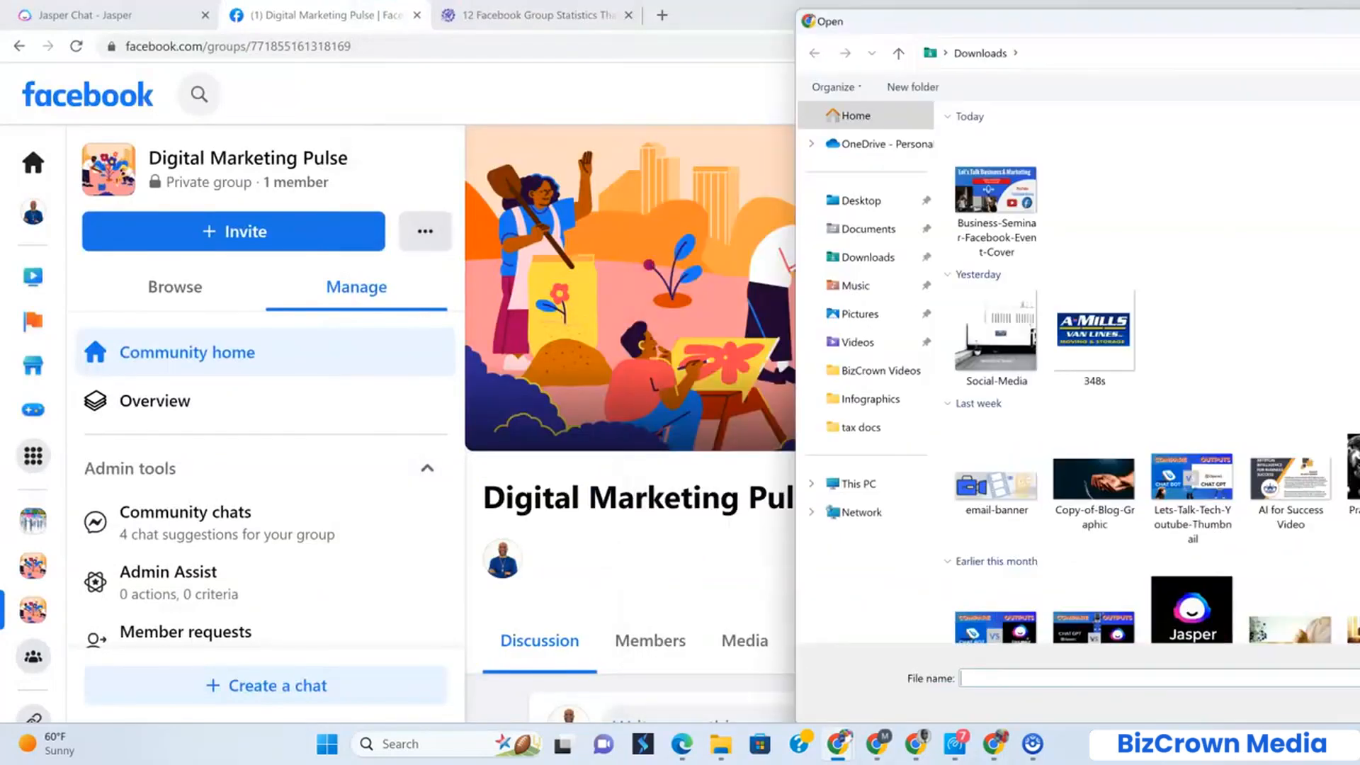
pyautogui.moveTo(1204, 21); pyautogui.dragTo(1359, 19)
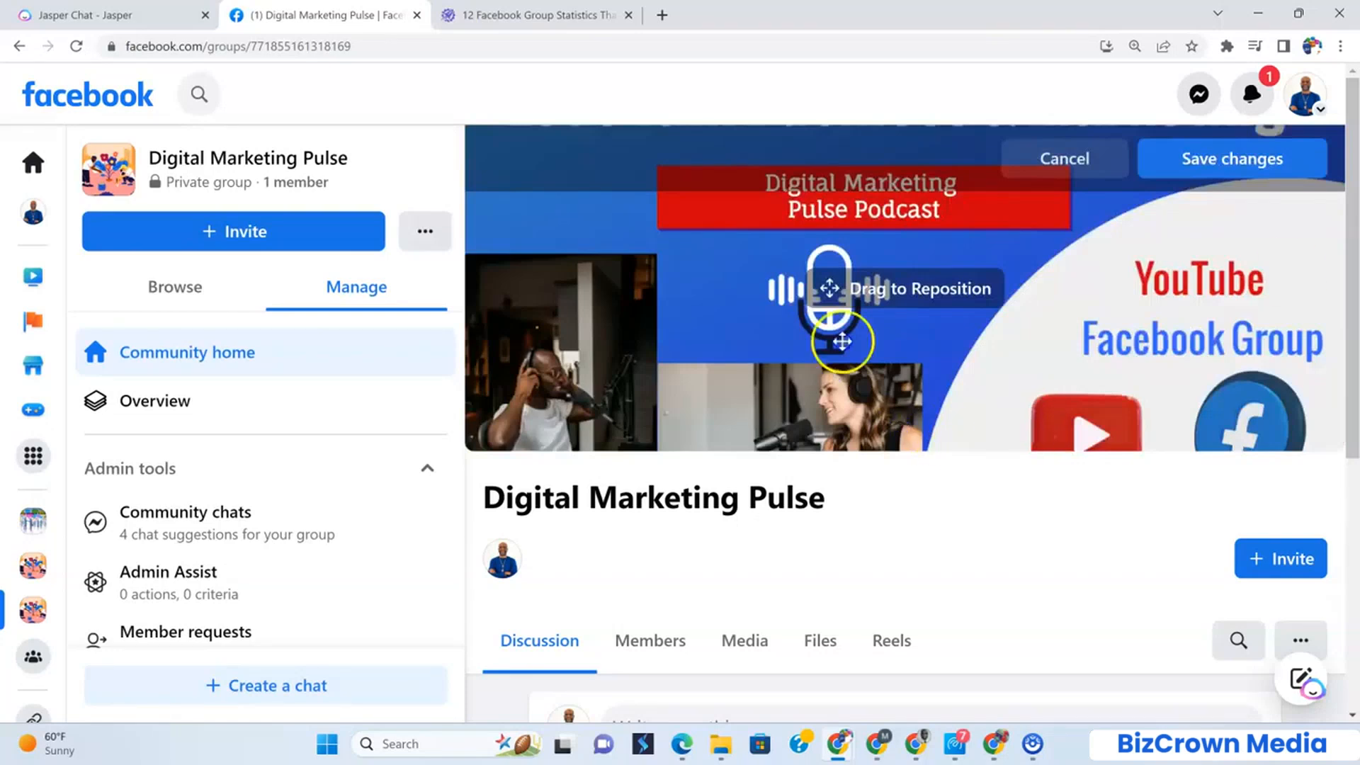
pyautogui.moveTo(910, 290); pyautogui.dragTo(872, 255)
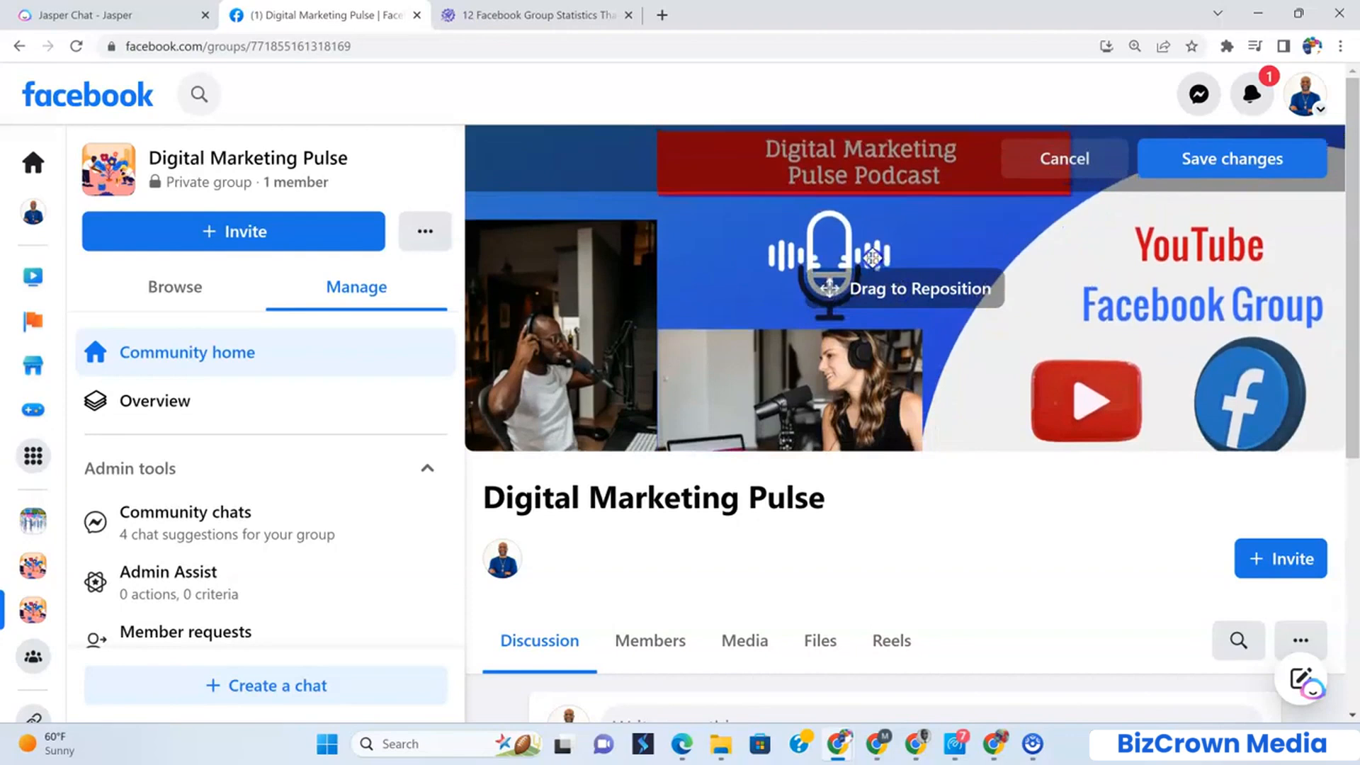
pyautogui.click(1202, 161)
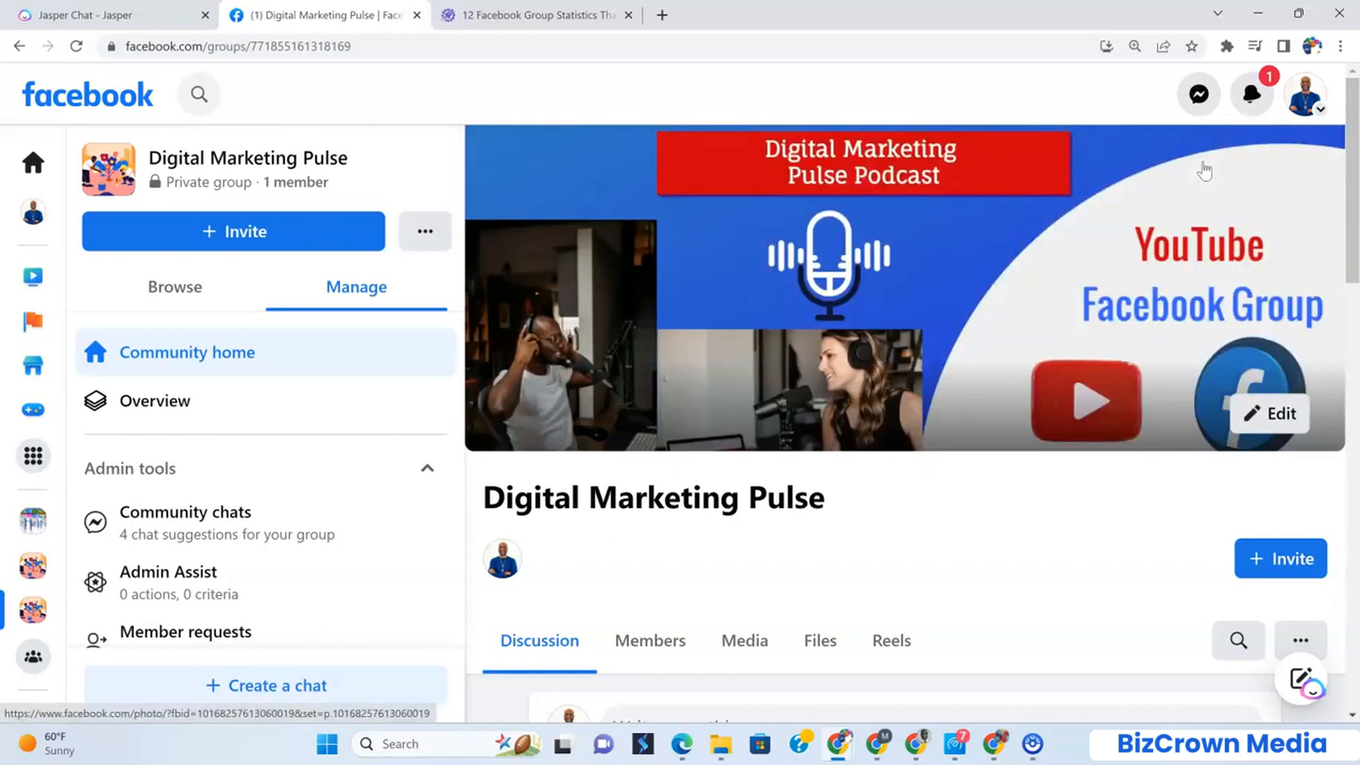
# Publish a group post reading "Welcome to the group! if you joined from the youtube video! post YT here!!!"
pyautogui.scroll(-5, 974, 347)
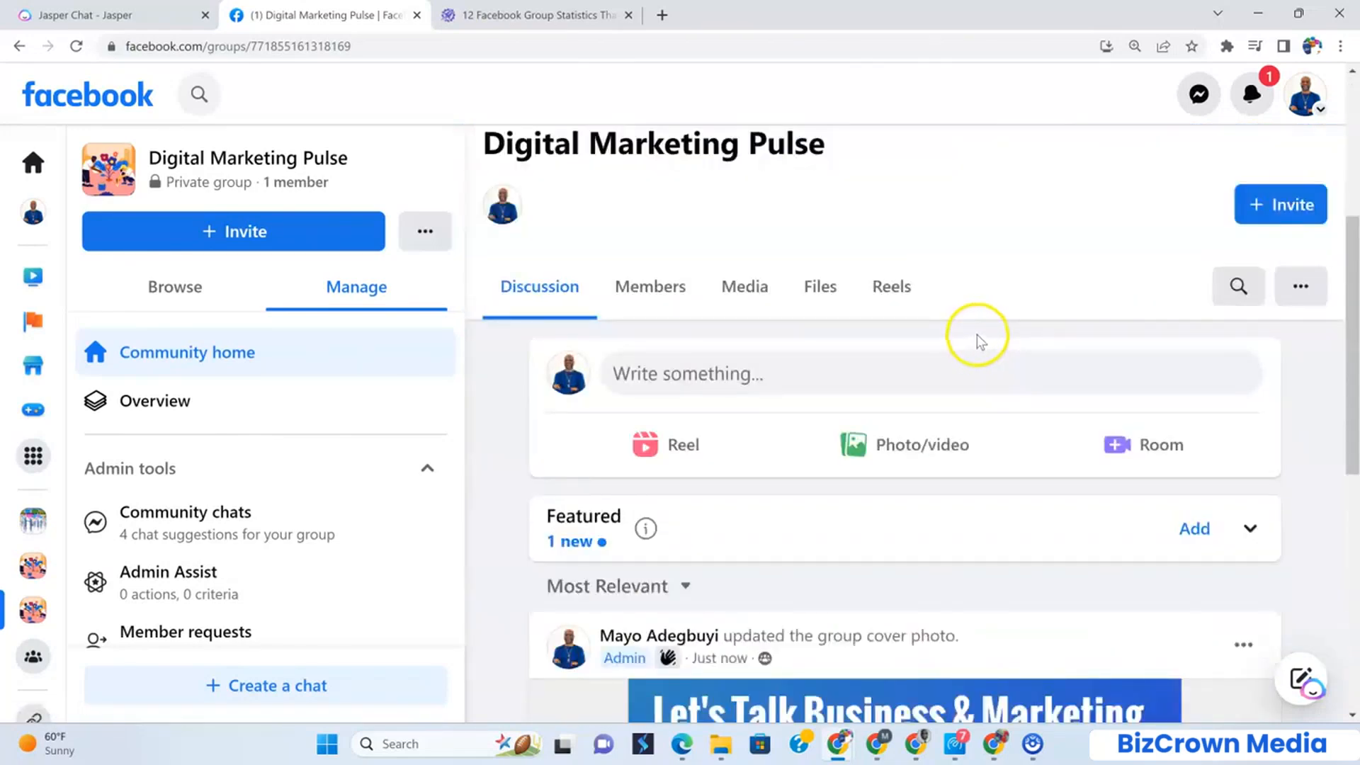
pyautogui.click(745, 394)
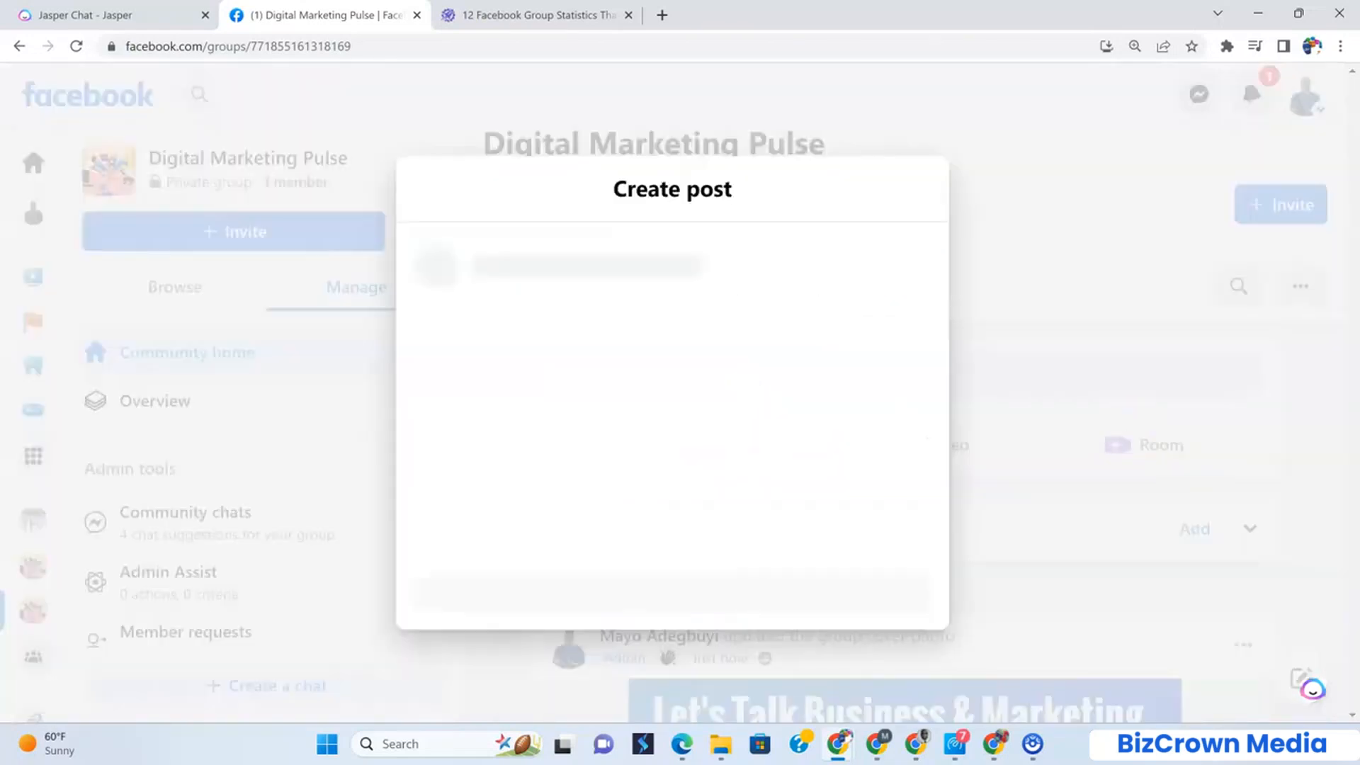
pyautogui.write('Welcome to the group! if you')
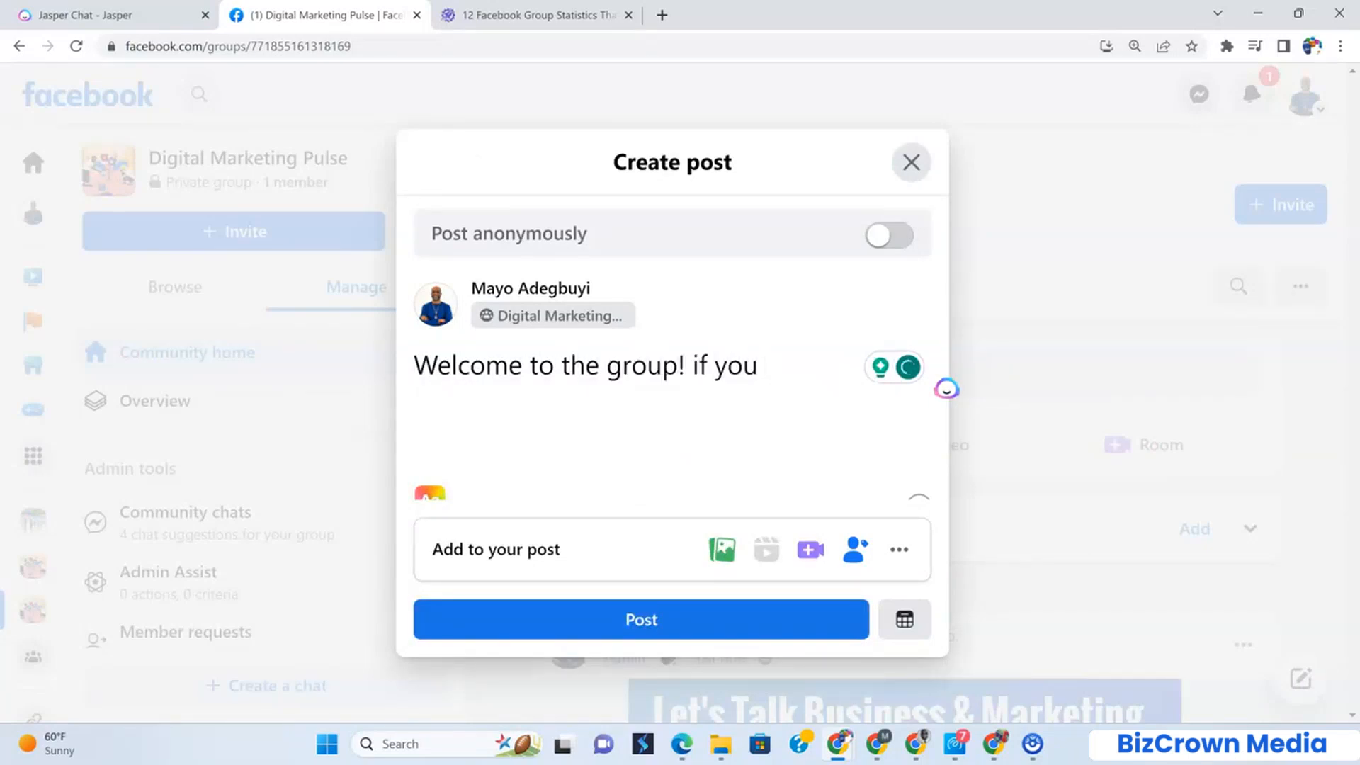
pyautogui.write(' joined from the youtube video! post Y')
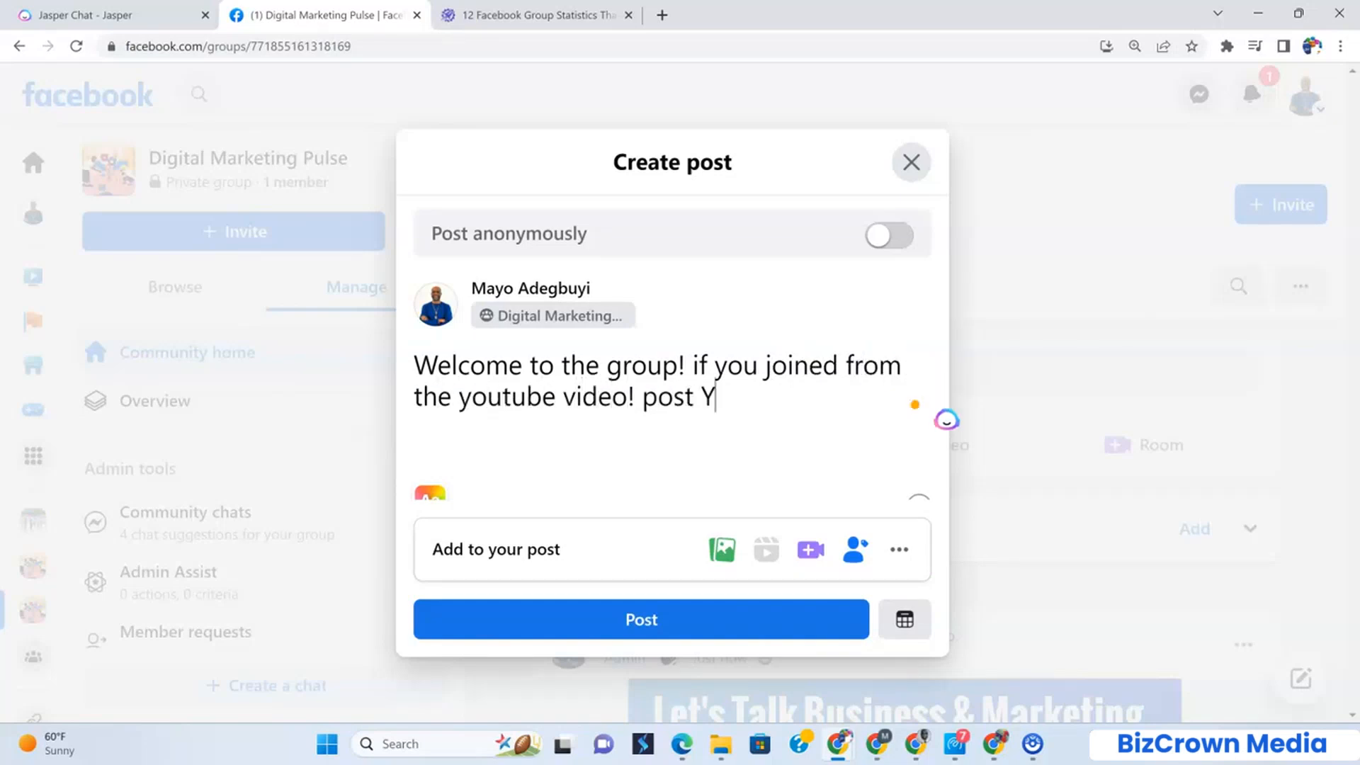
pyautogui.write('!!!')
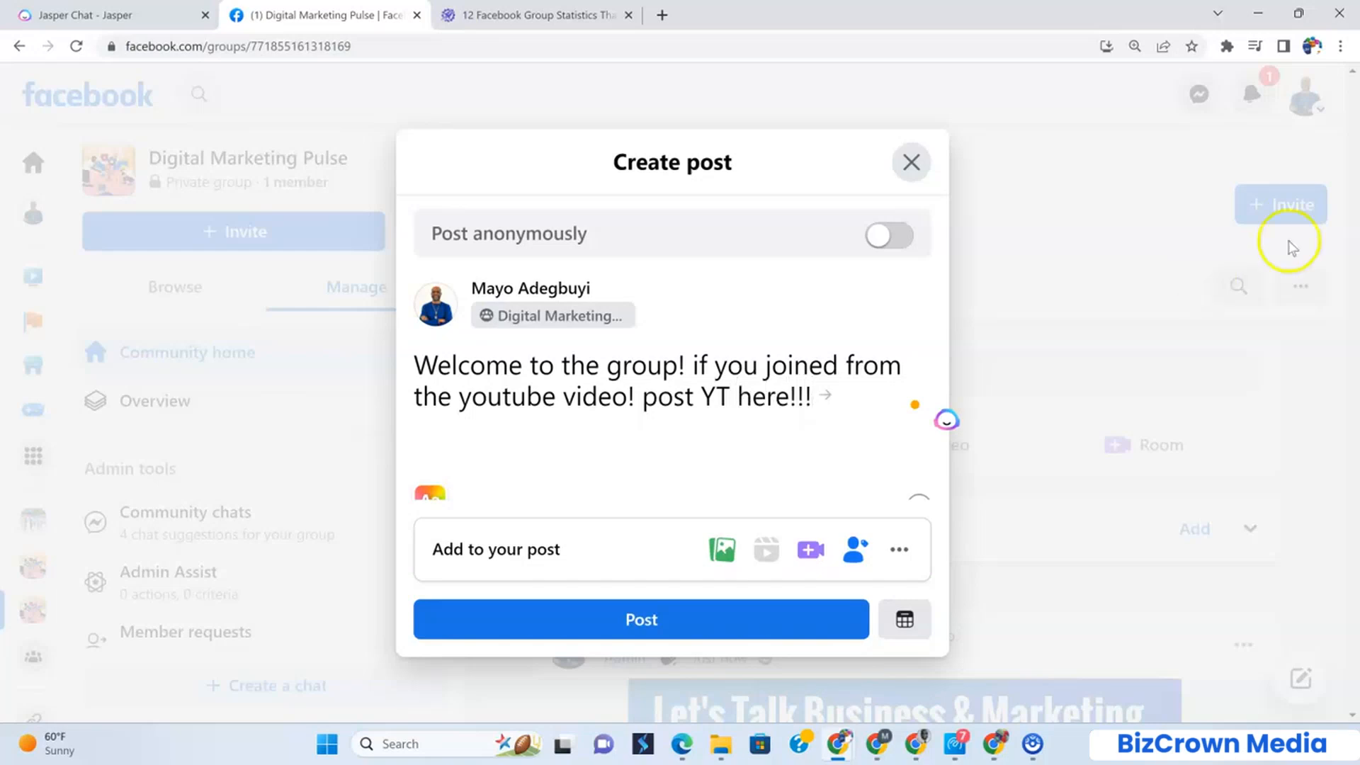
pyautogui.click(668, 630)
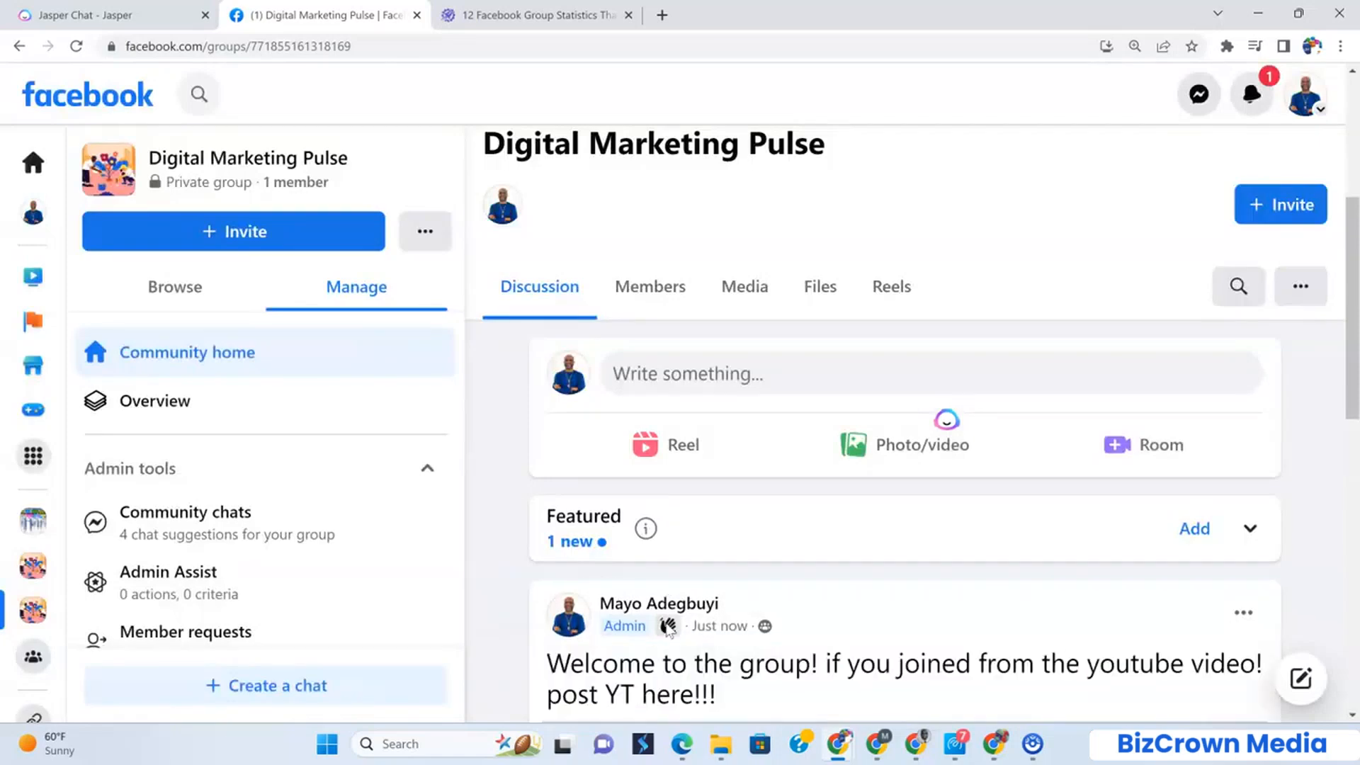
# View the new member badge on the welcome post and look through the posts in the group's discussion feed
pyautogui.moveTo(667, 625)
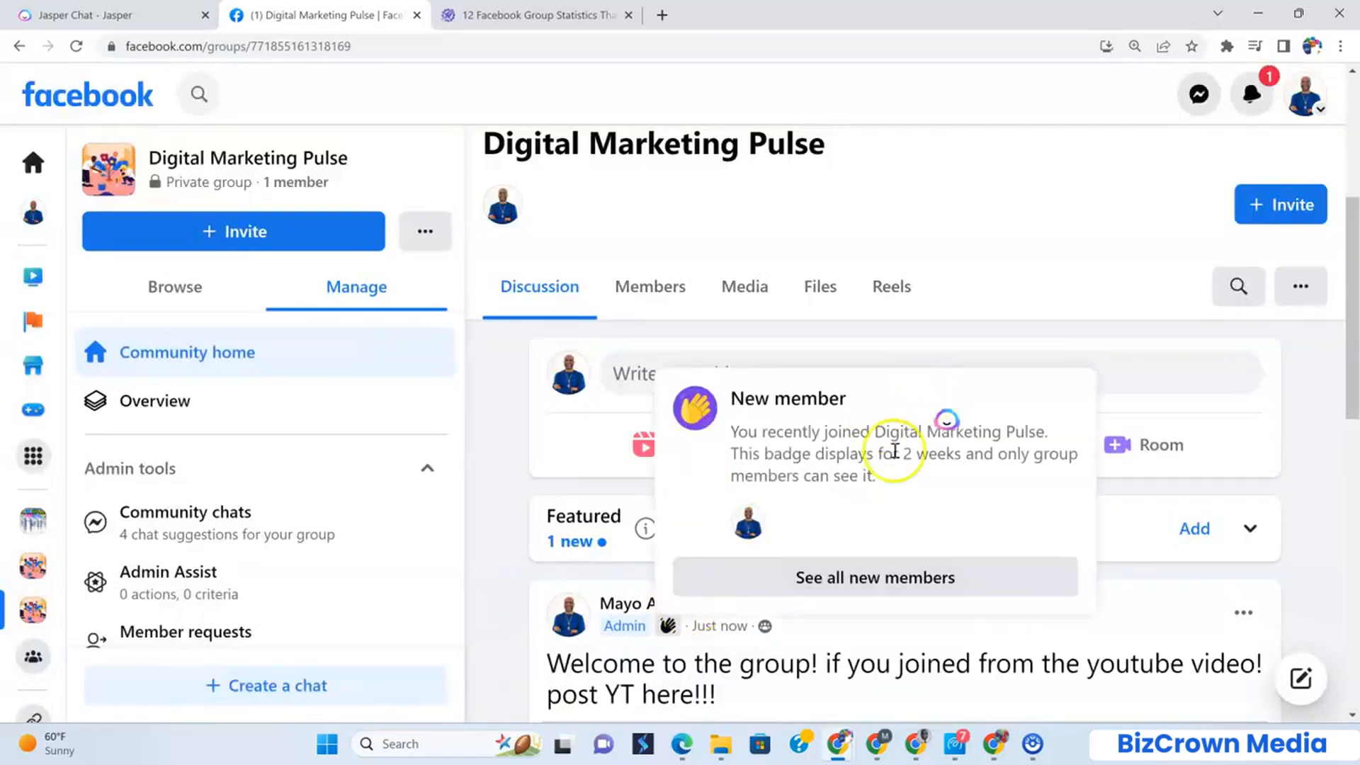
pyautogui.scroll(-6, 885, 531)
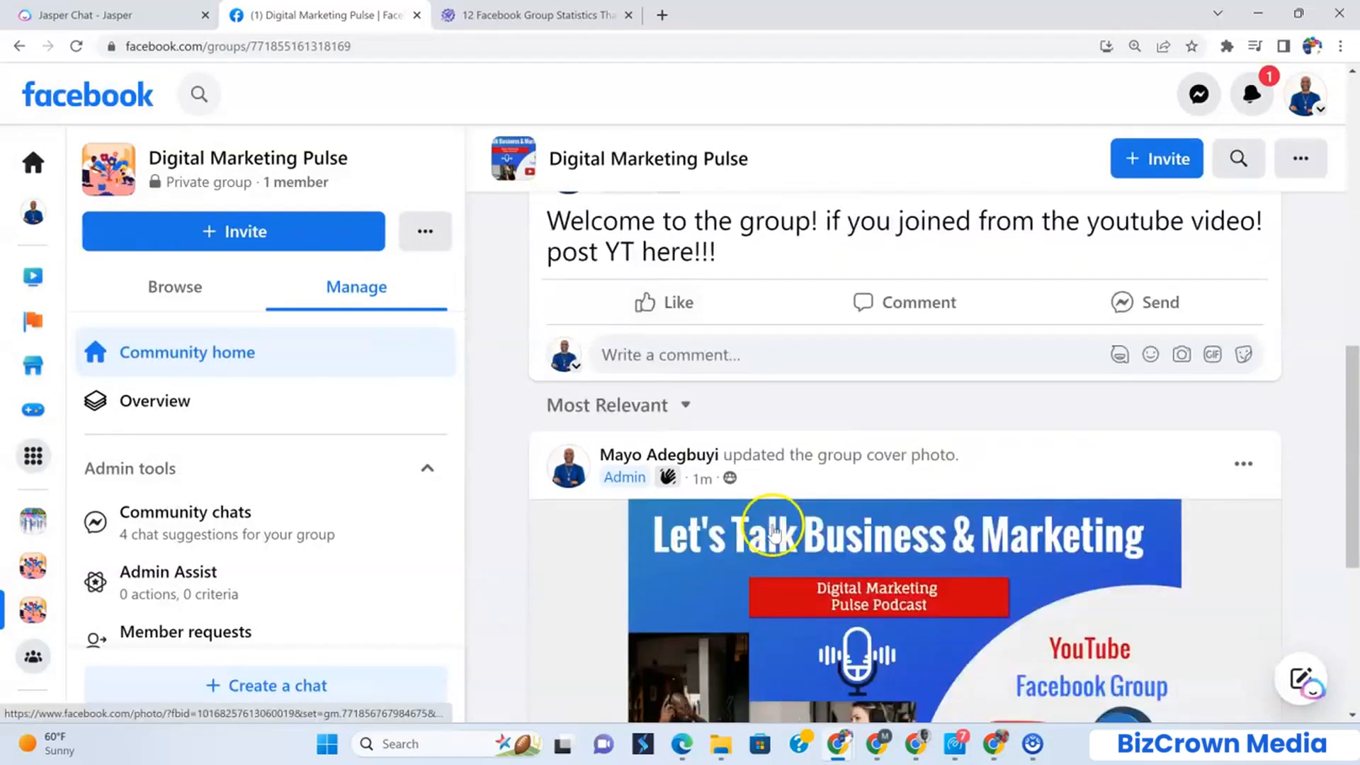
pyautogui.scroll(5, 774, 528)
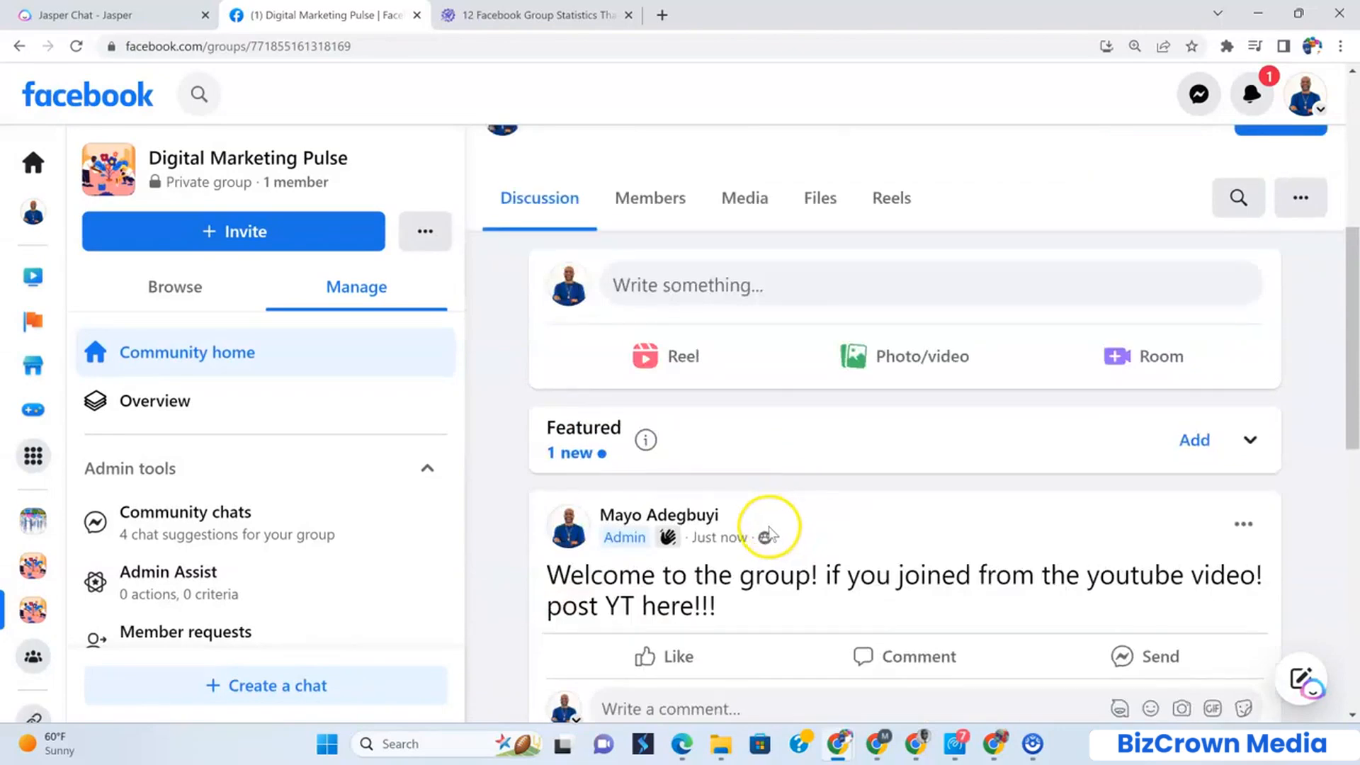
pyautogui.scroll(-6, 769, 536)
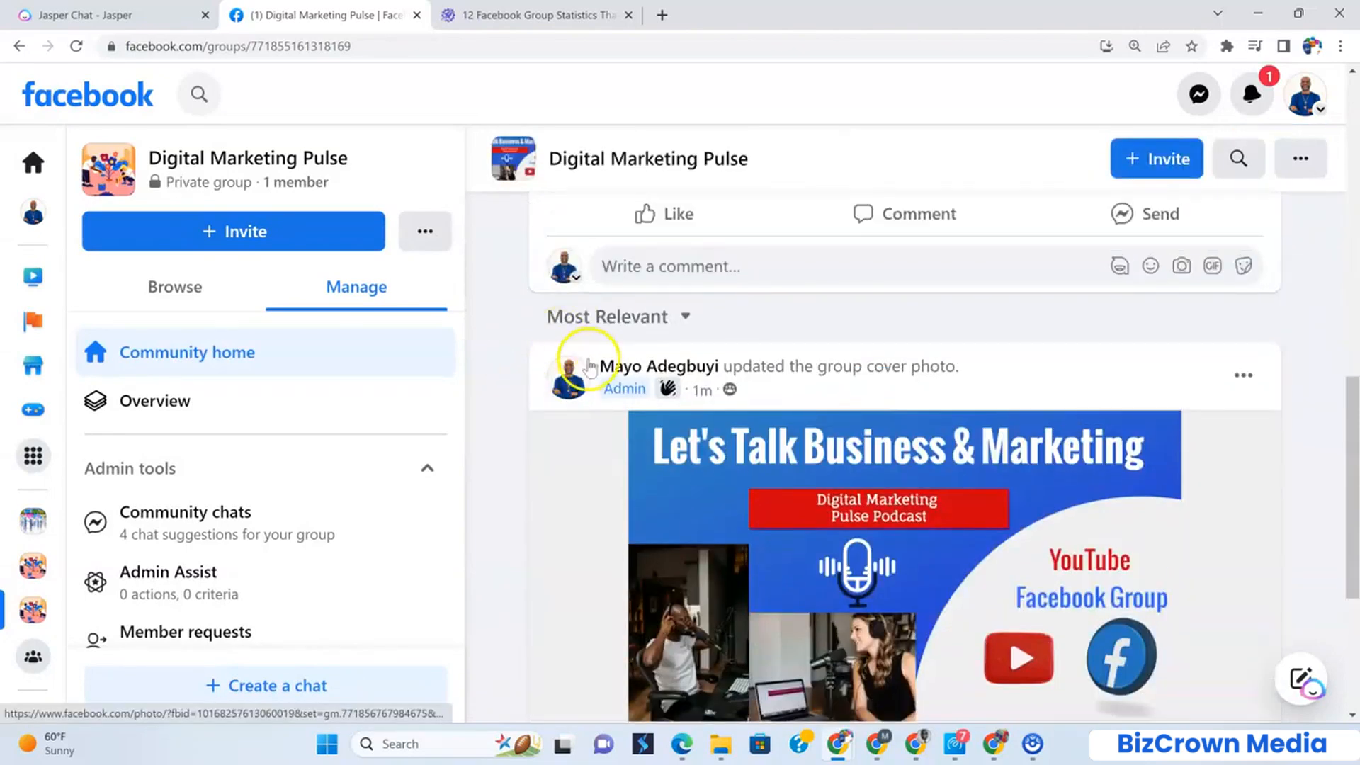
pyautogui.scroll(-5, 774, 389)
pyautogui.scroll(3, 928, 361)
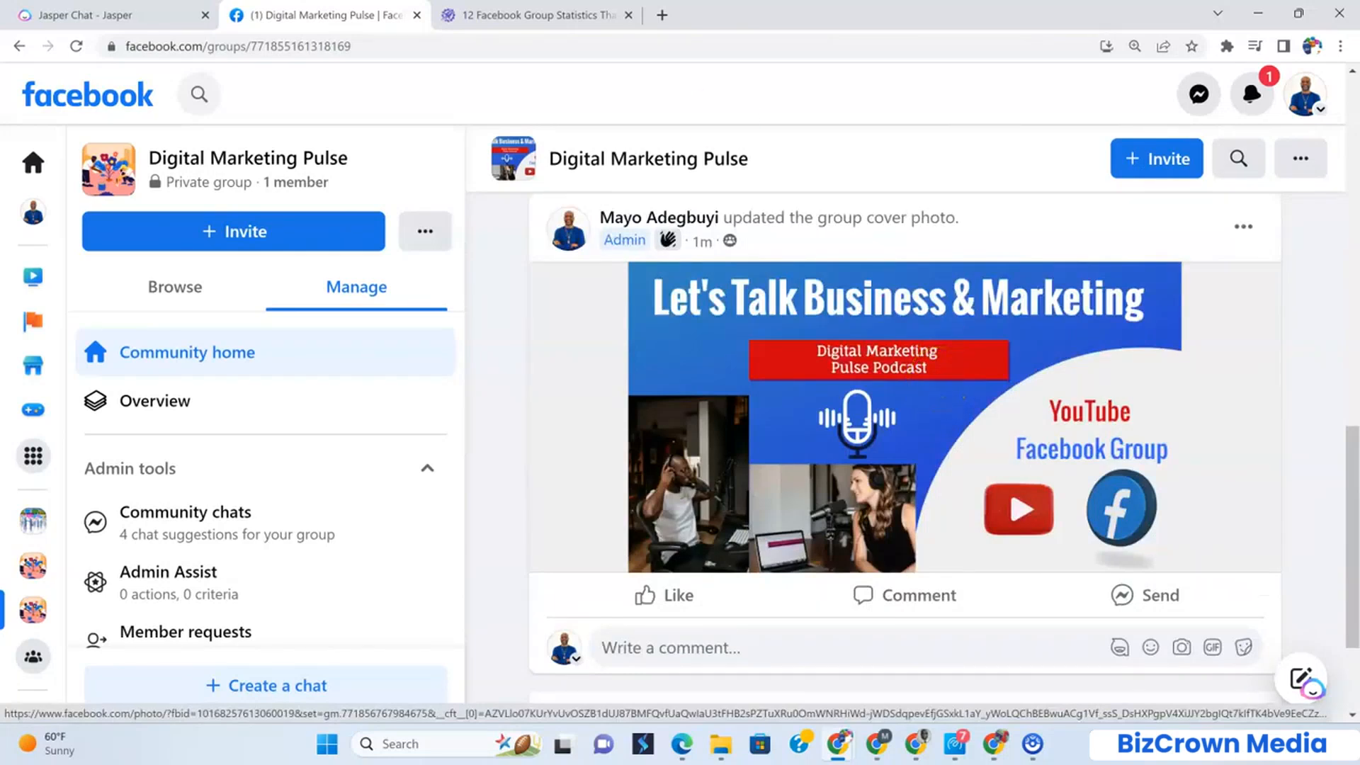
# Switch to the open 12 Facebook Group Statistics article, dismiss its masterclass pop-up, and read statistics 1 through 5
pyautogui.click(465, 17)
pyautogui.click(1011, 226)
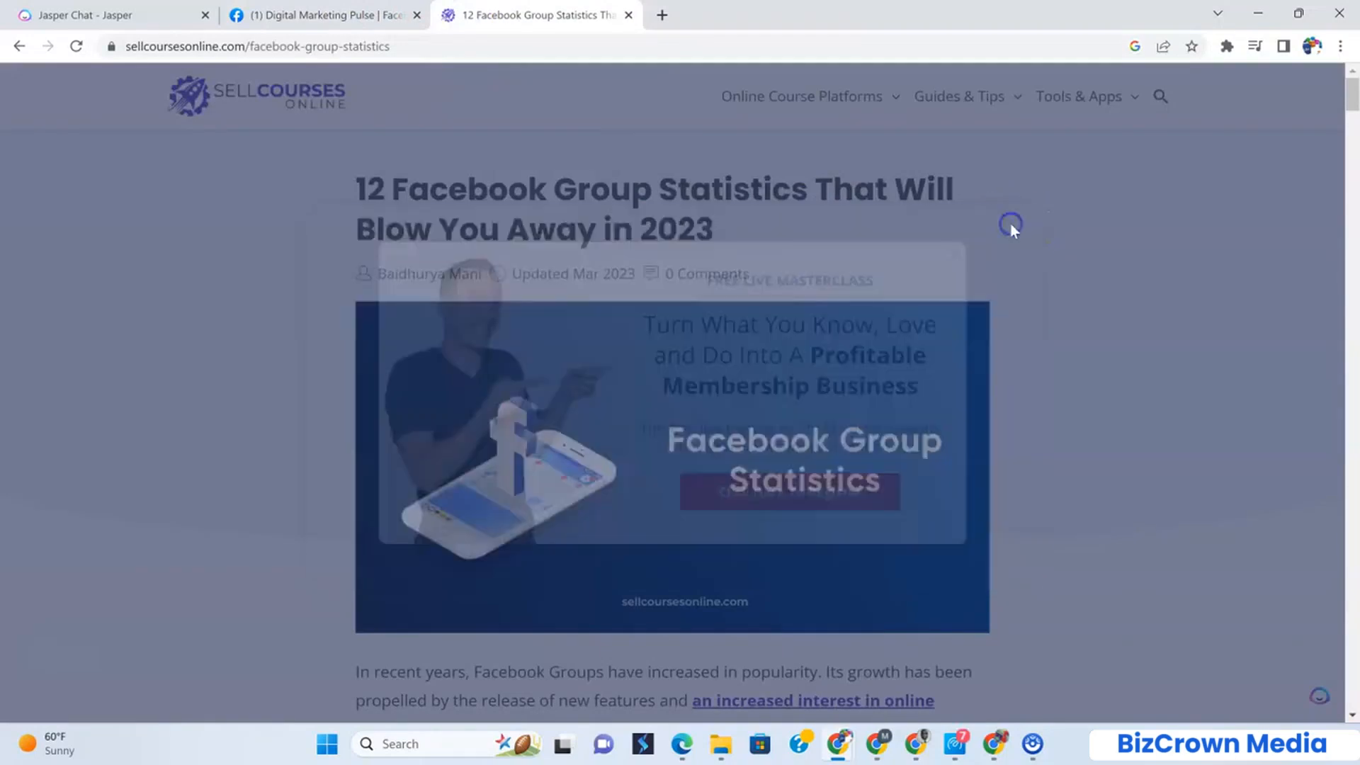
pyautogui.scroll(-10, 366, 262)
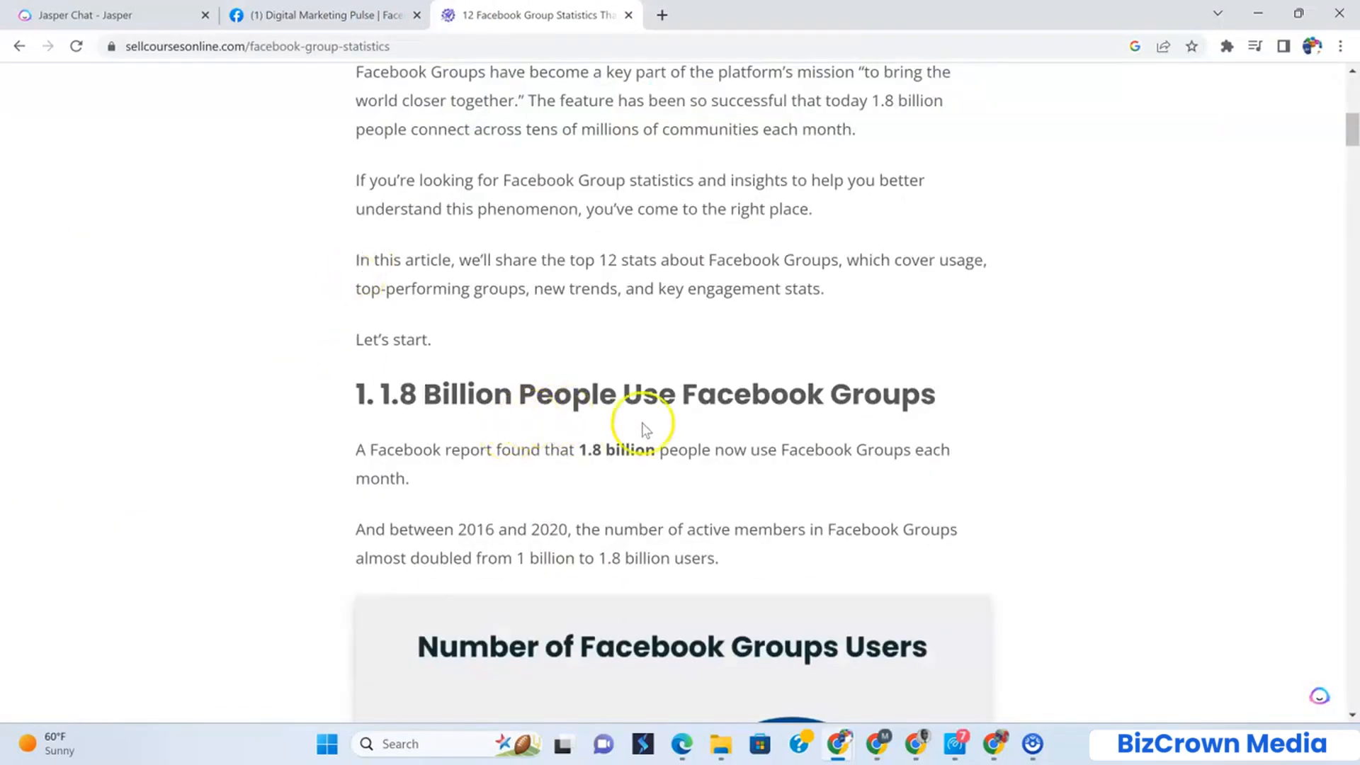
pyautogui.scroll(-5, 850, 434)
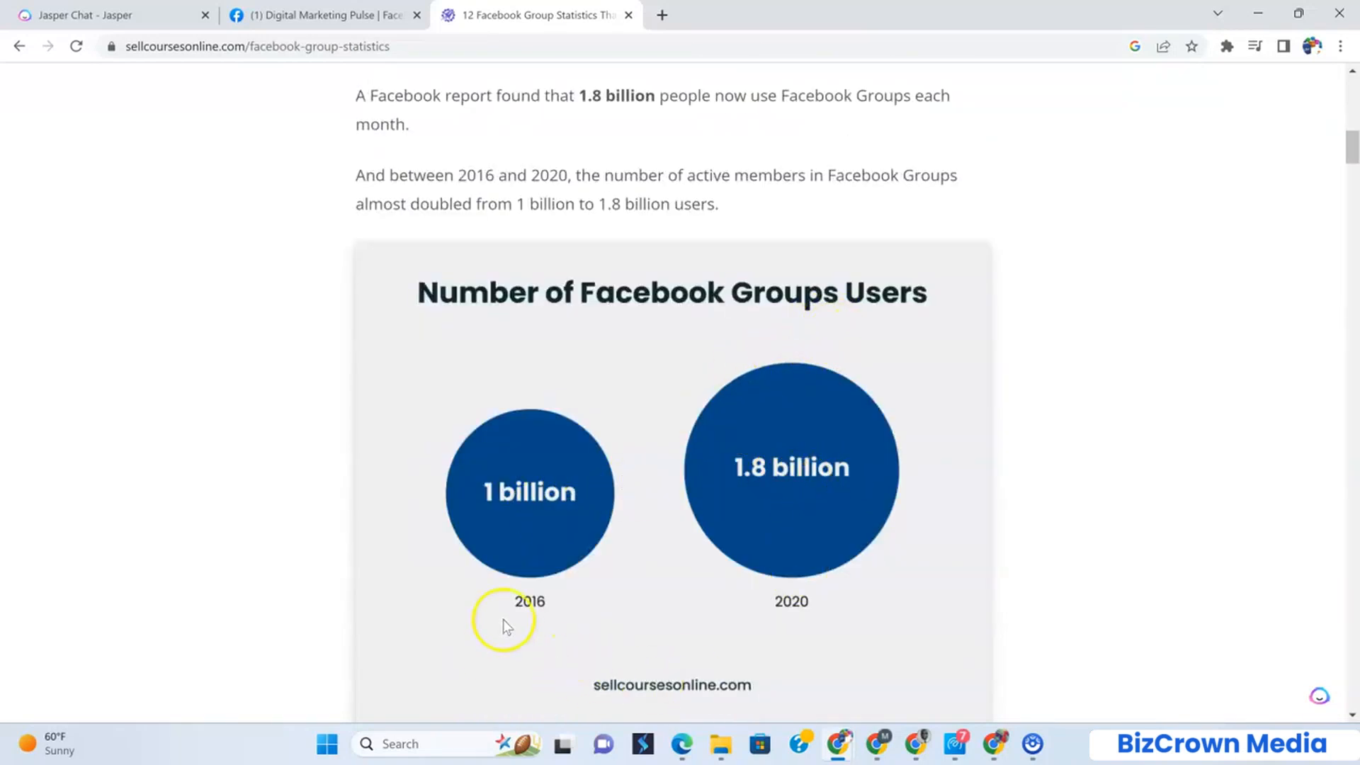
pyautogui.scroll(-13, 900, 542)
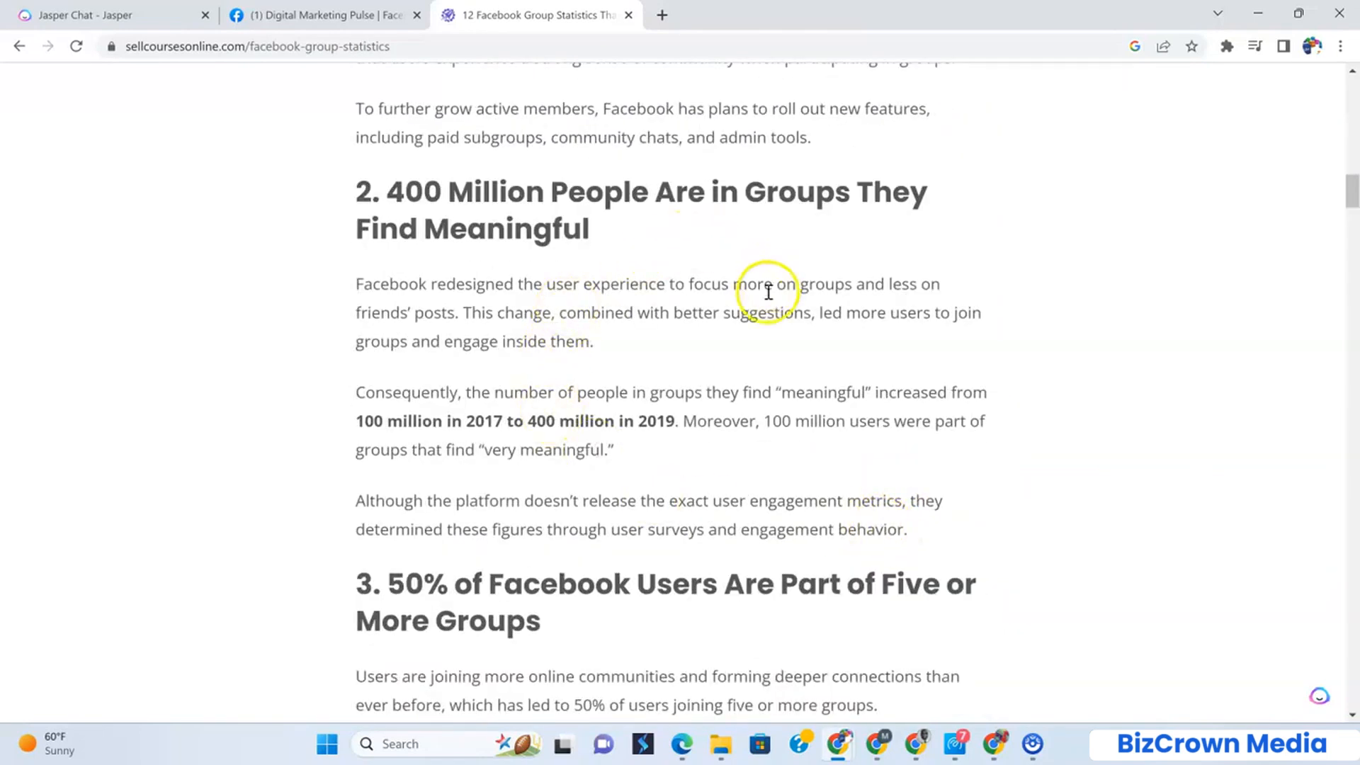
pyautogui.scroll(-3, 786, 381)
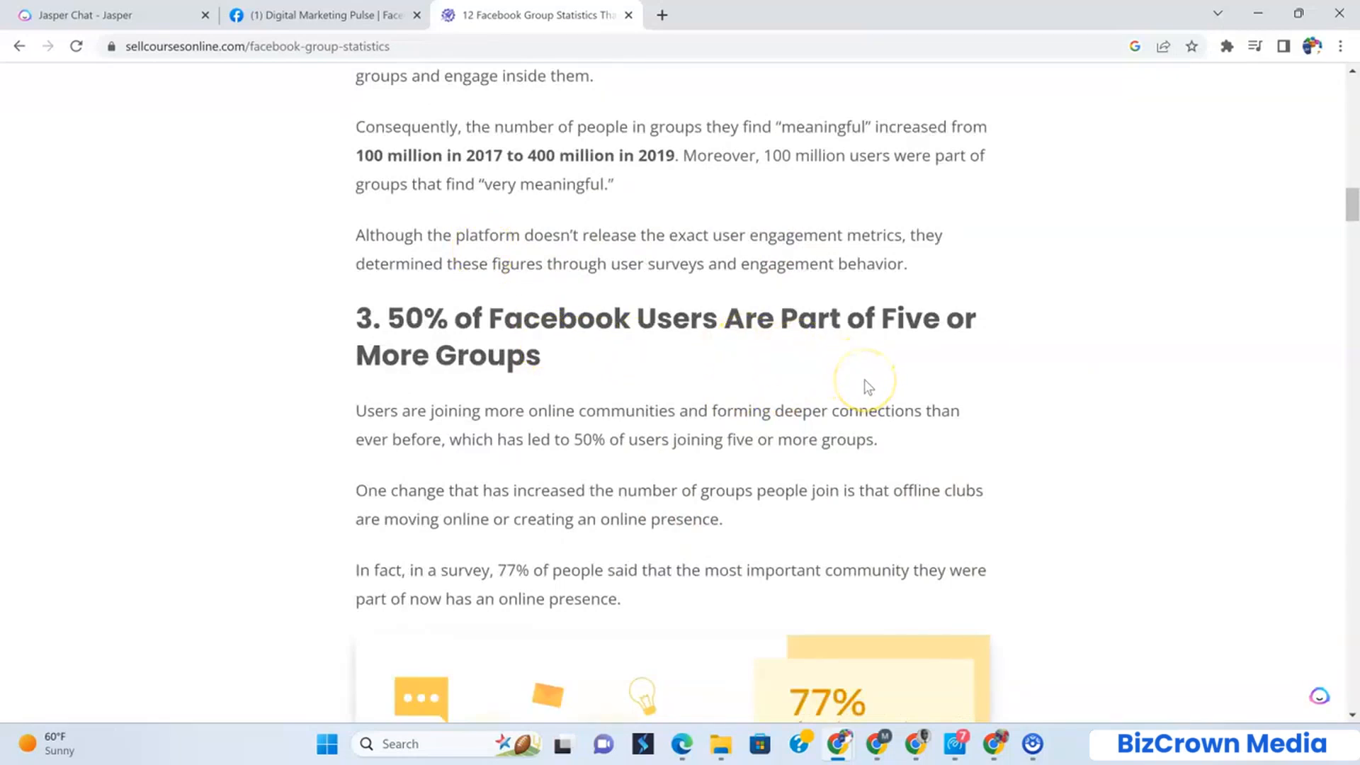
pyautogui.scroll(-7, 864, 379)
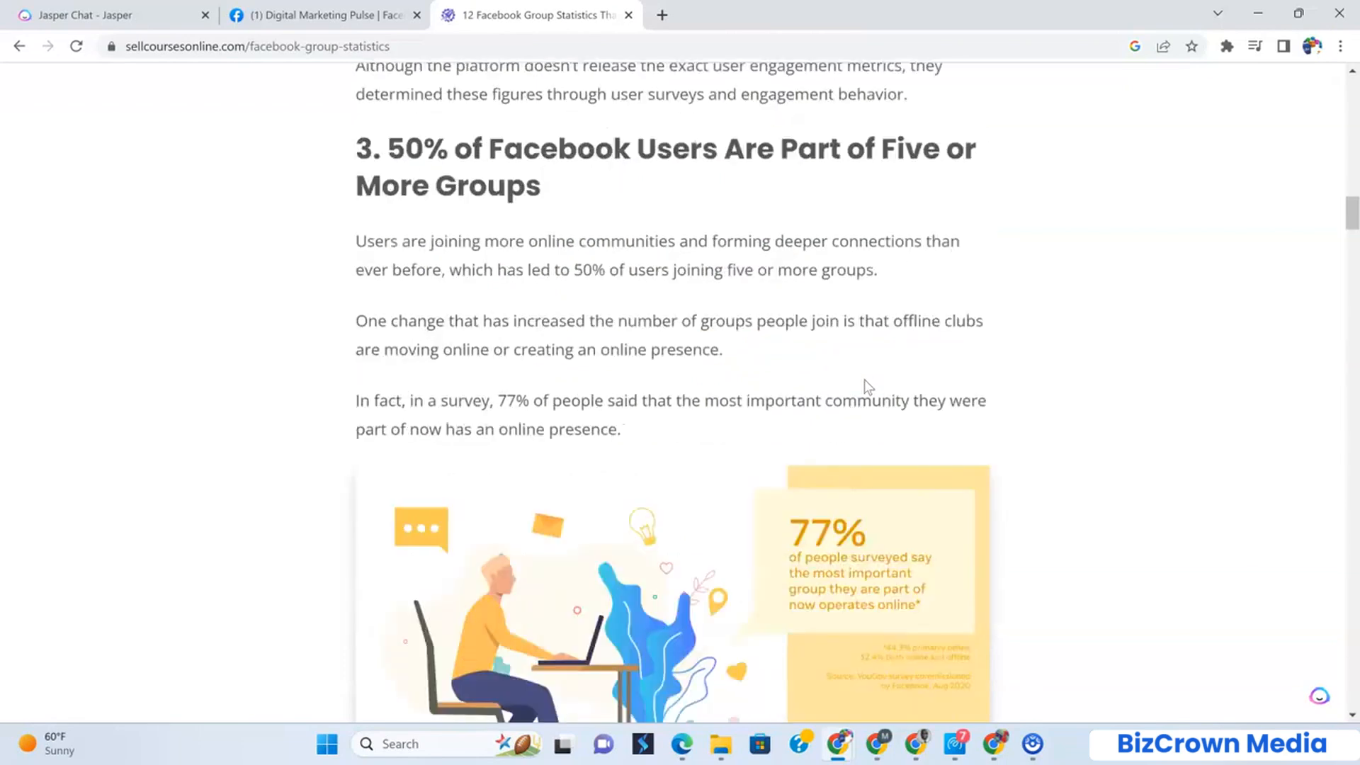
pyautogui.scroll(-1, 864, 380)
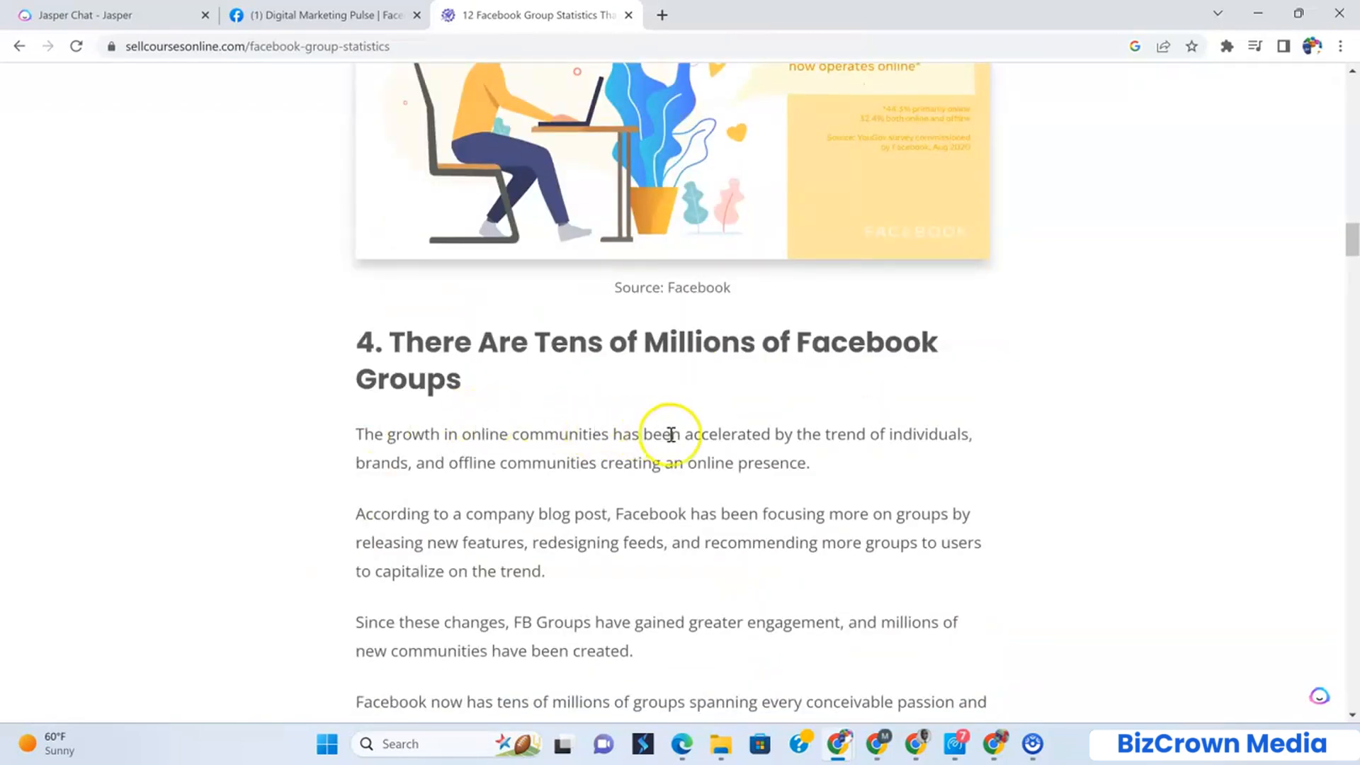
pyautogui.scroll(-5, 525, 594)
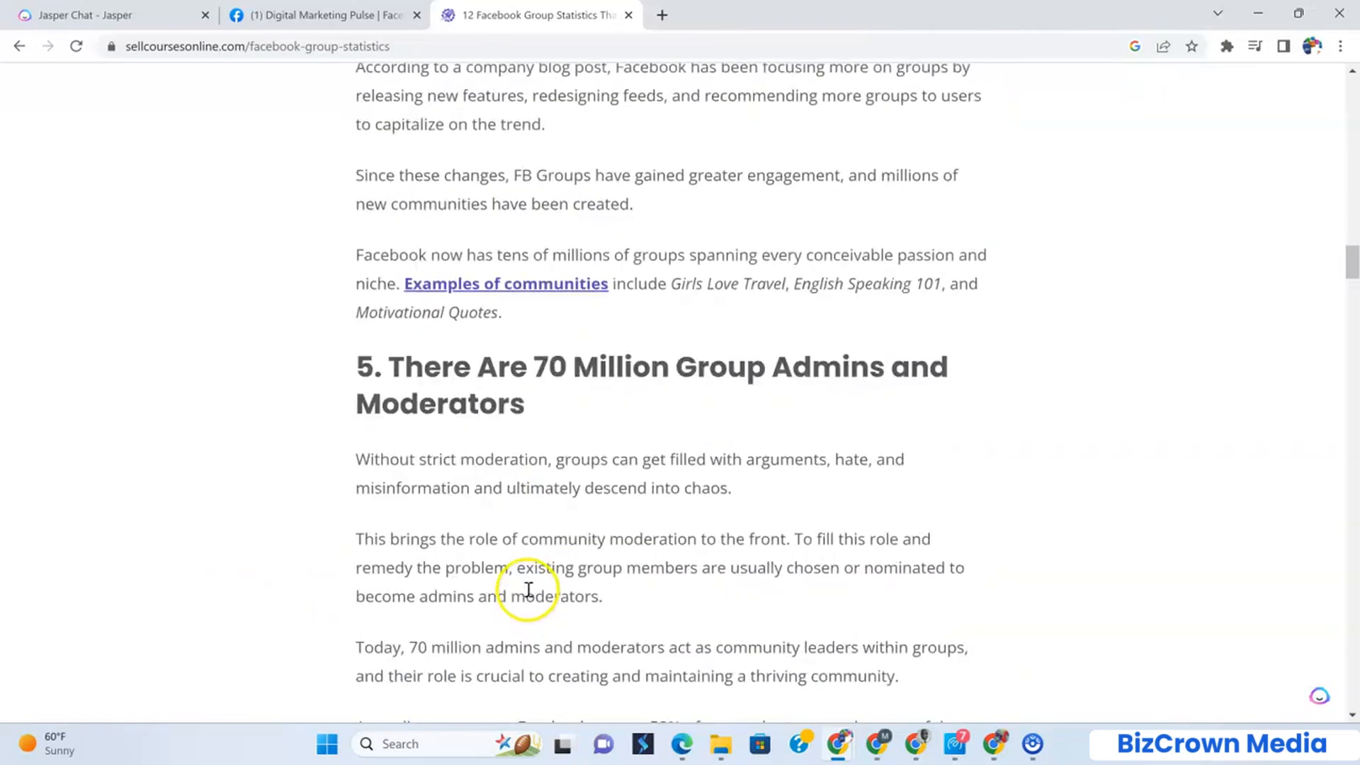
pyautogui.scroll(1, 528, 589)
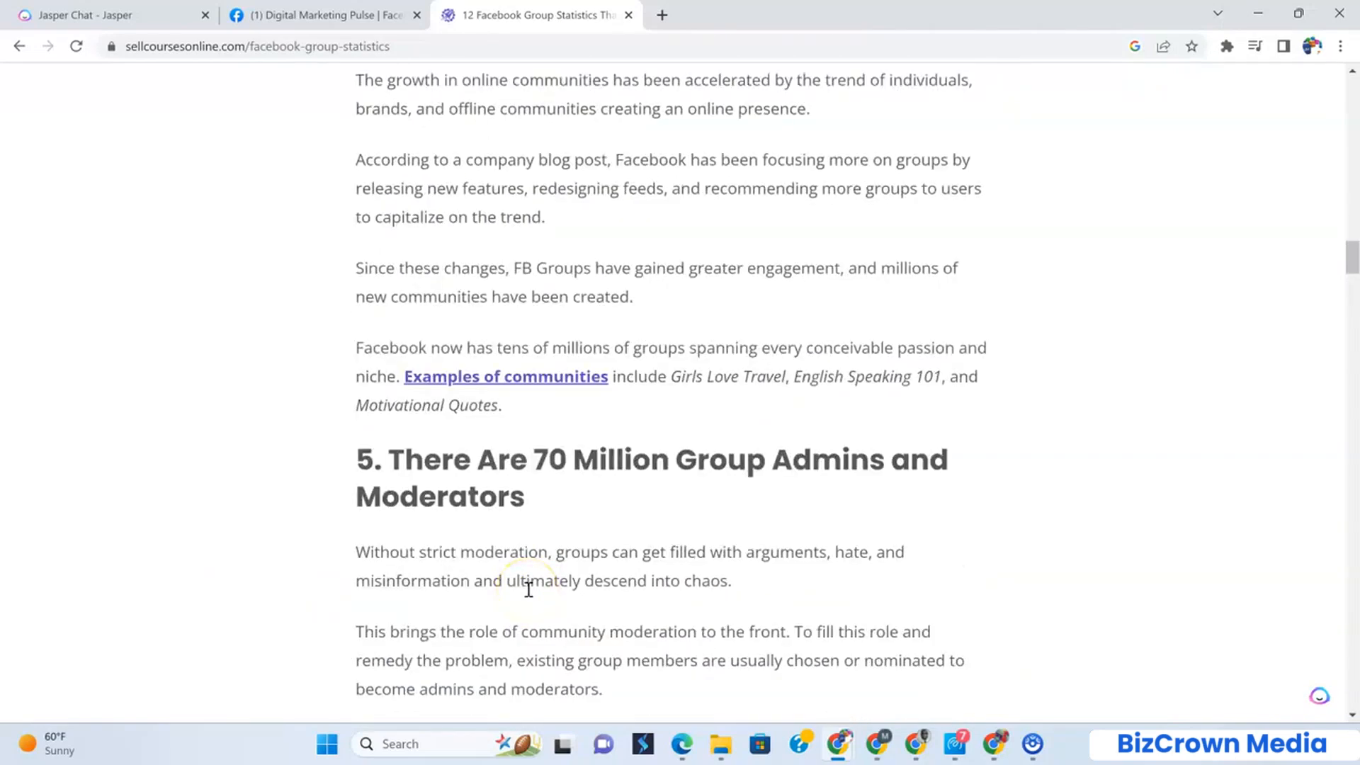
pyautogui.scroll(-4, 559, 594)
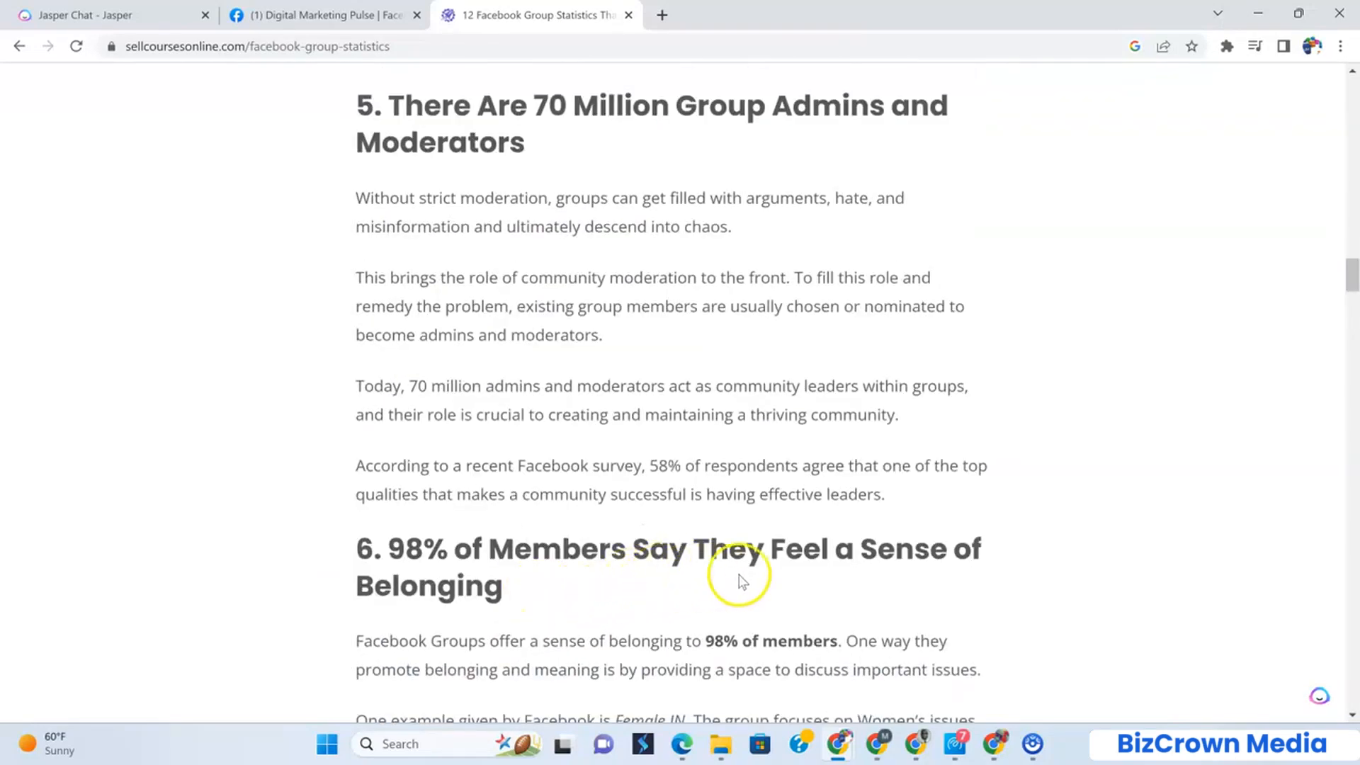
# Read statistics 6 through 8, highlighting part of the sense of belonging heading and the engagement rate heading
pyautogui.scroll(-3, 738, 576)
pyautogui.scroll(-1, 739, 575)
pyautogui.moveTo(387, 280); pyautogui.dragTo(548, 301)
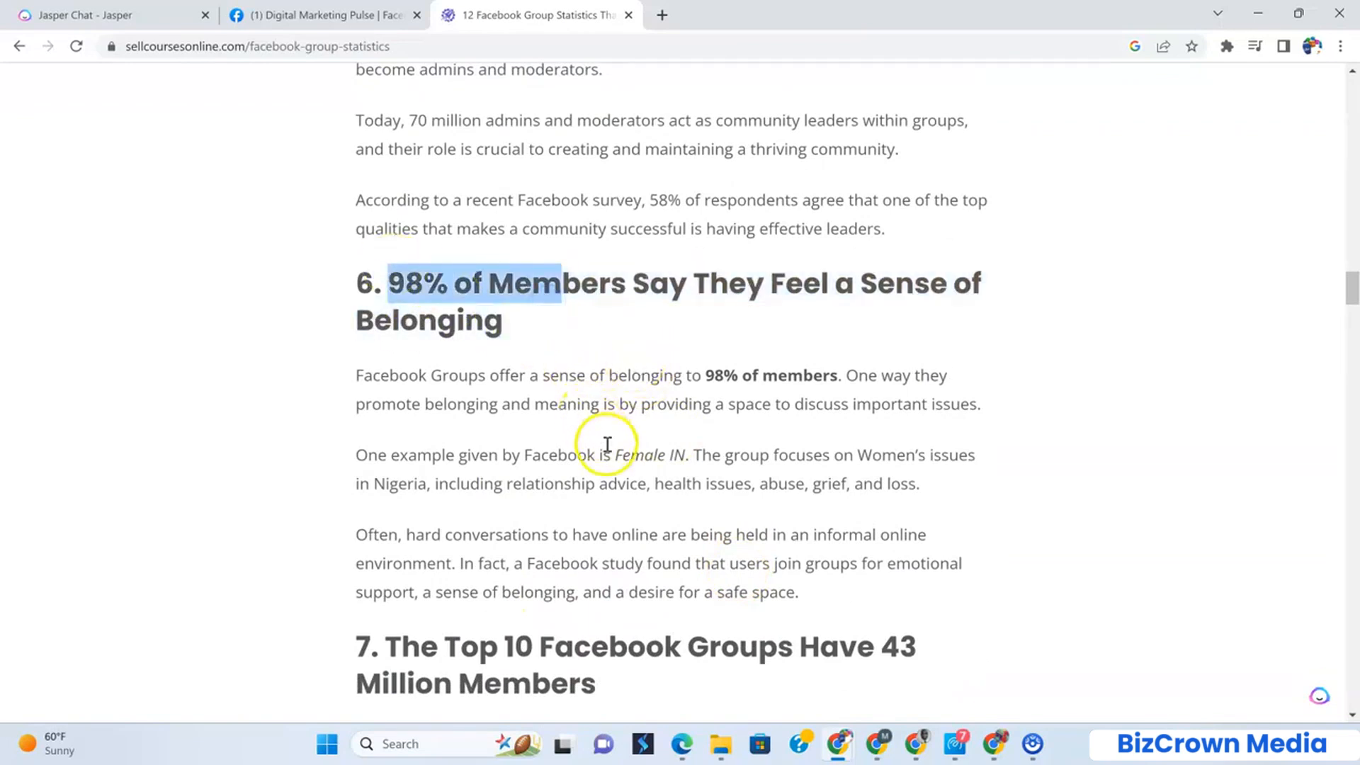
pyautogui.scroll(-3, 607, 445)
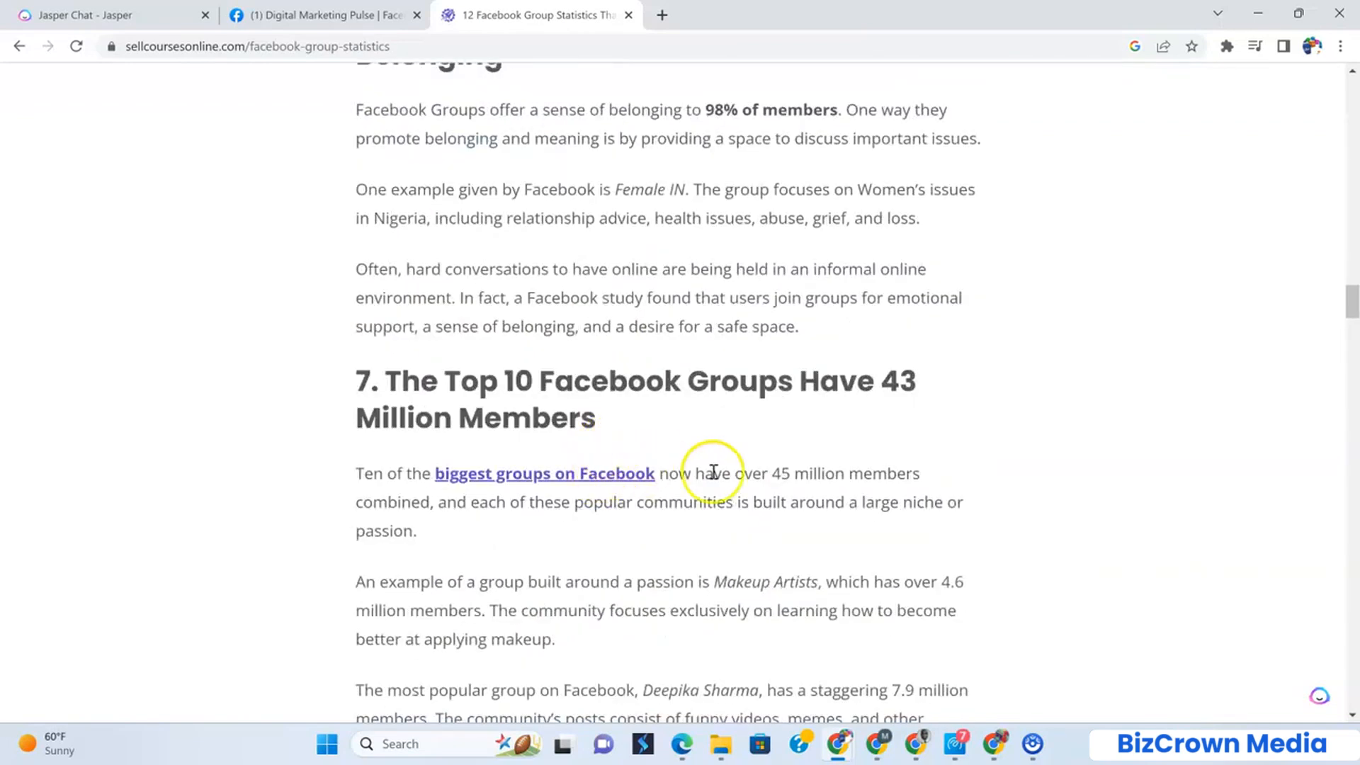
pyautogui.scroll(-15, 805, 475)
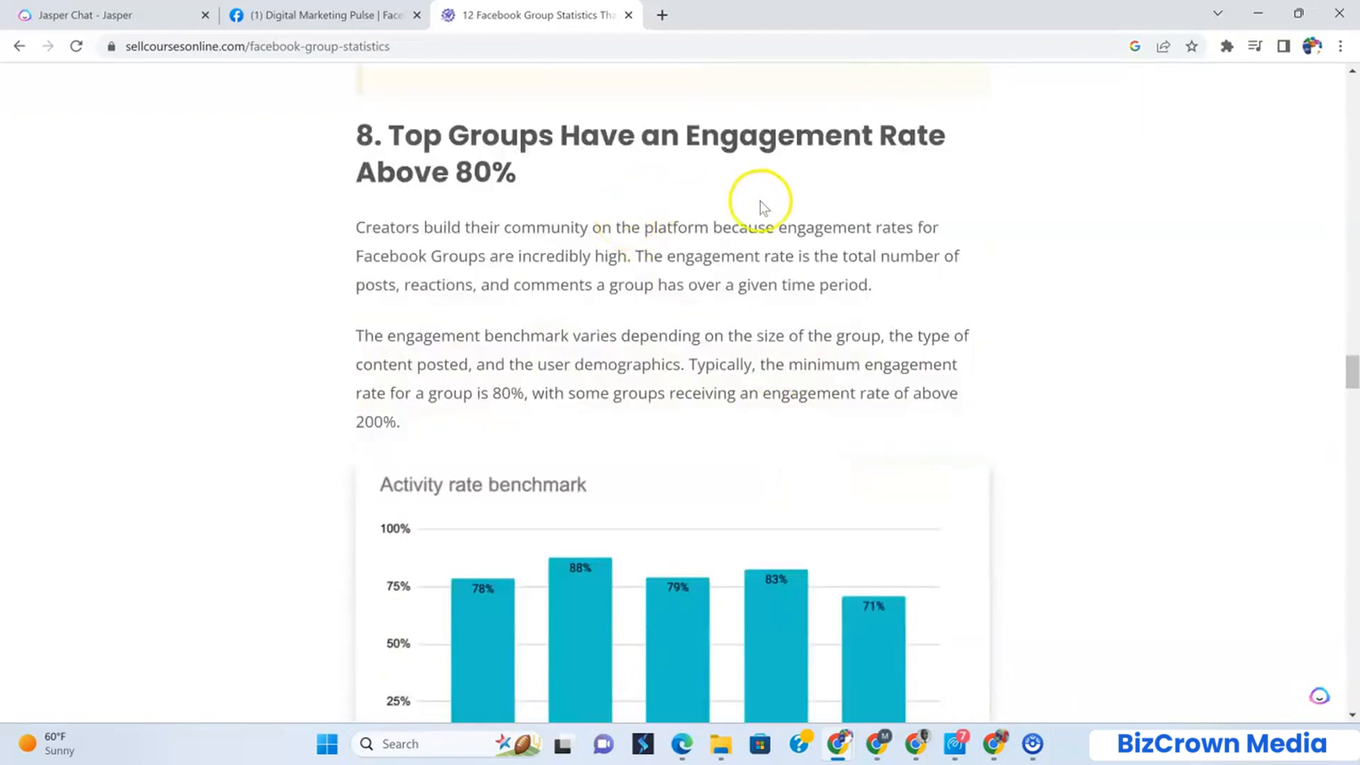
pyautogui.moveTo(522, 182); pyautogui.dragTo(381, 146)
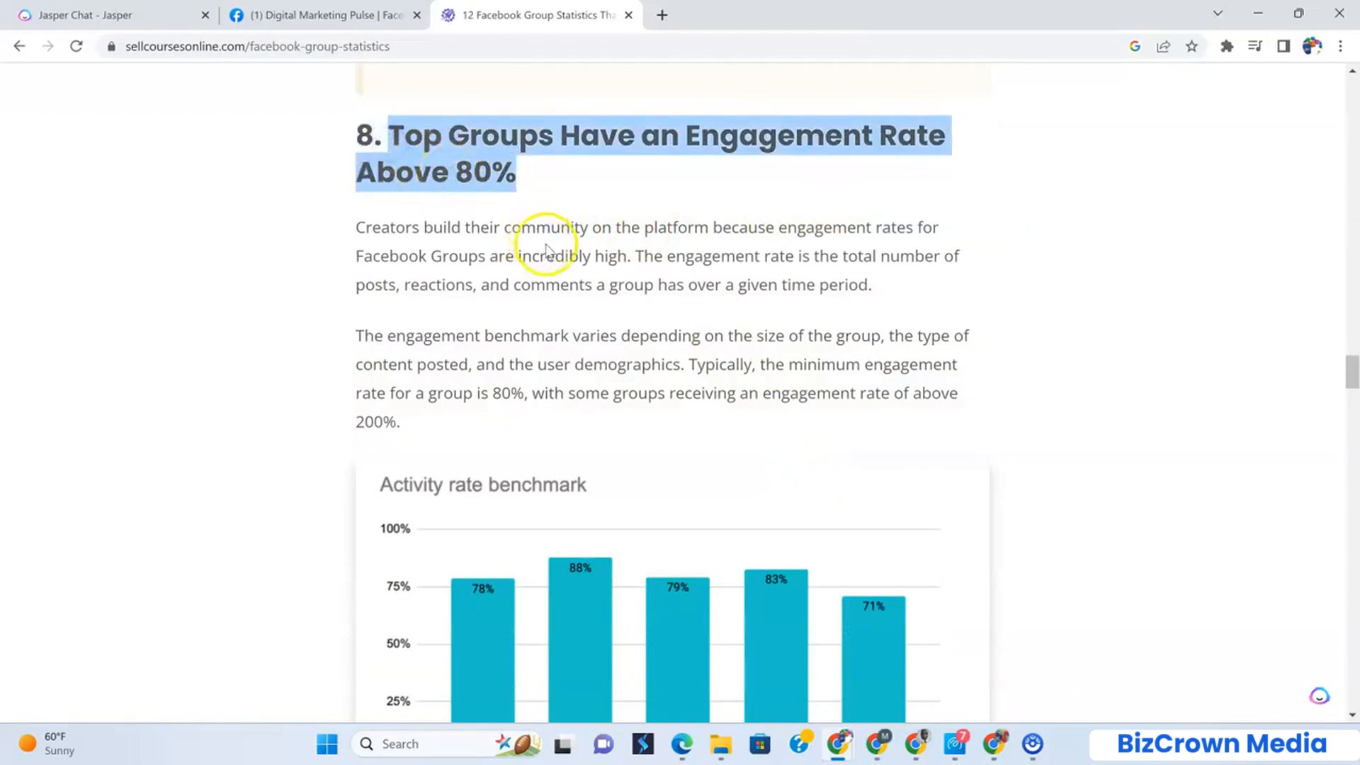
# Read statistics 9 through 12 of the article and return to the top ten groups table and statistic 8
pyautogui.scroll(-10, 547, 245)
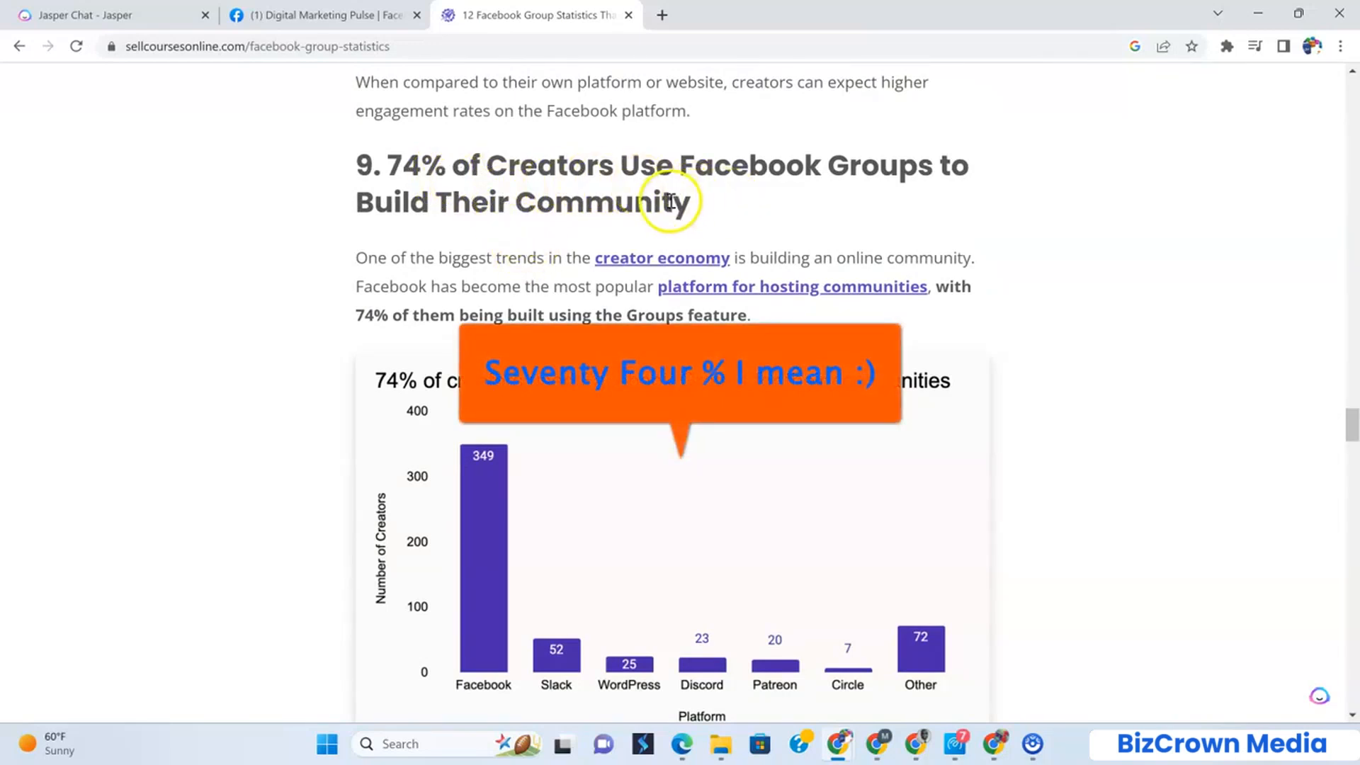
pyautogui.scroll(-10, 708, 296)
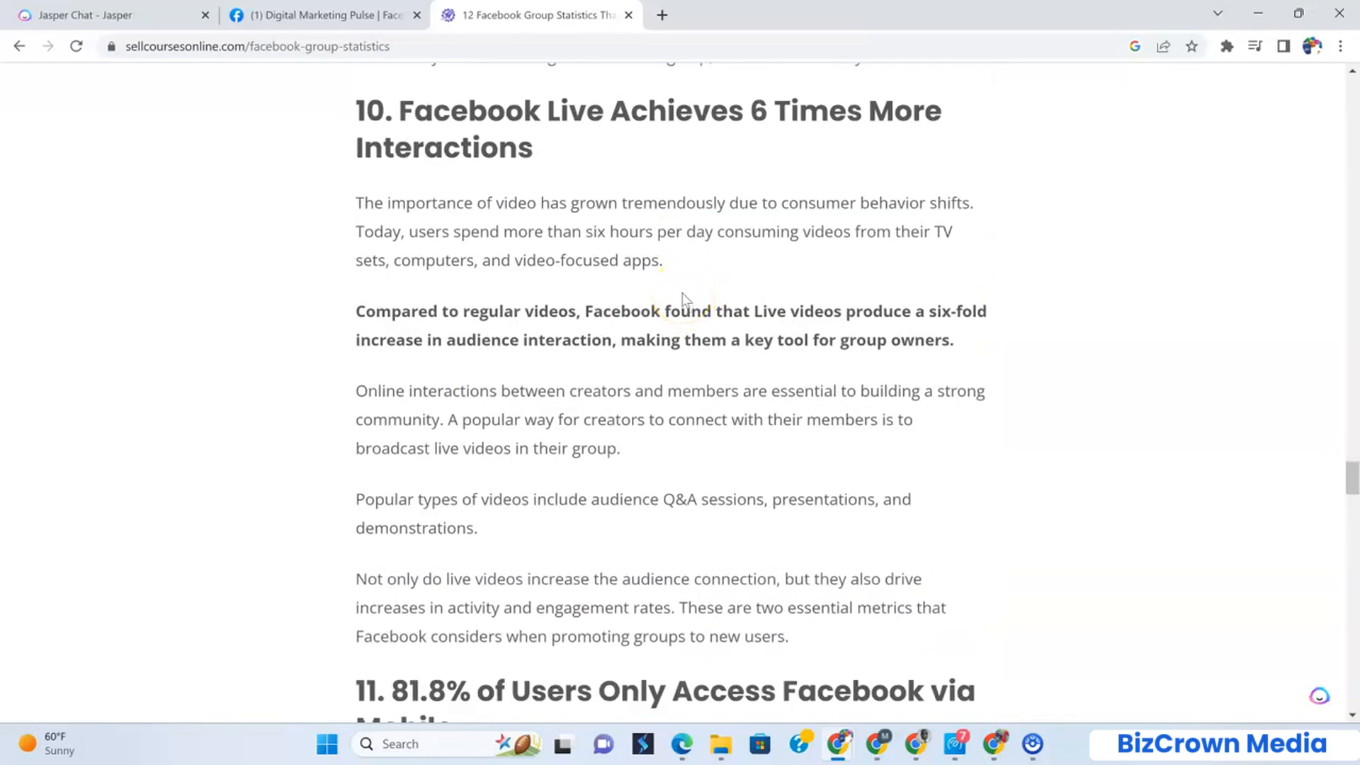
pyautogui.scroll(-3, 686, 296)
pyautogui.scroll(-4, 627, 333)
pyautogui.scroll(-6, 632, 335)
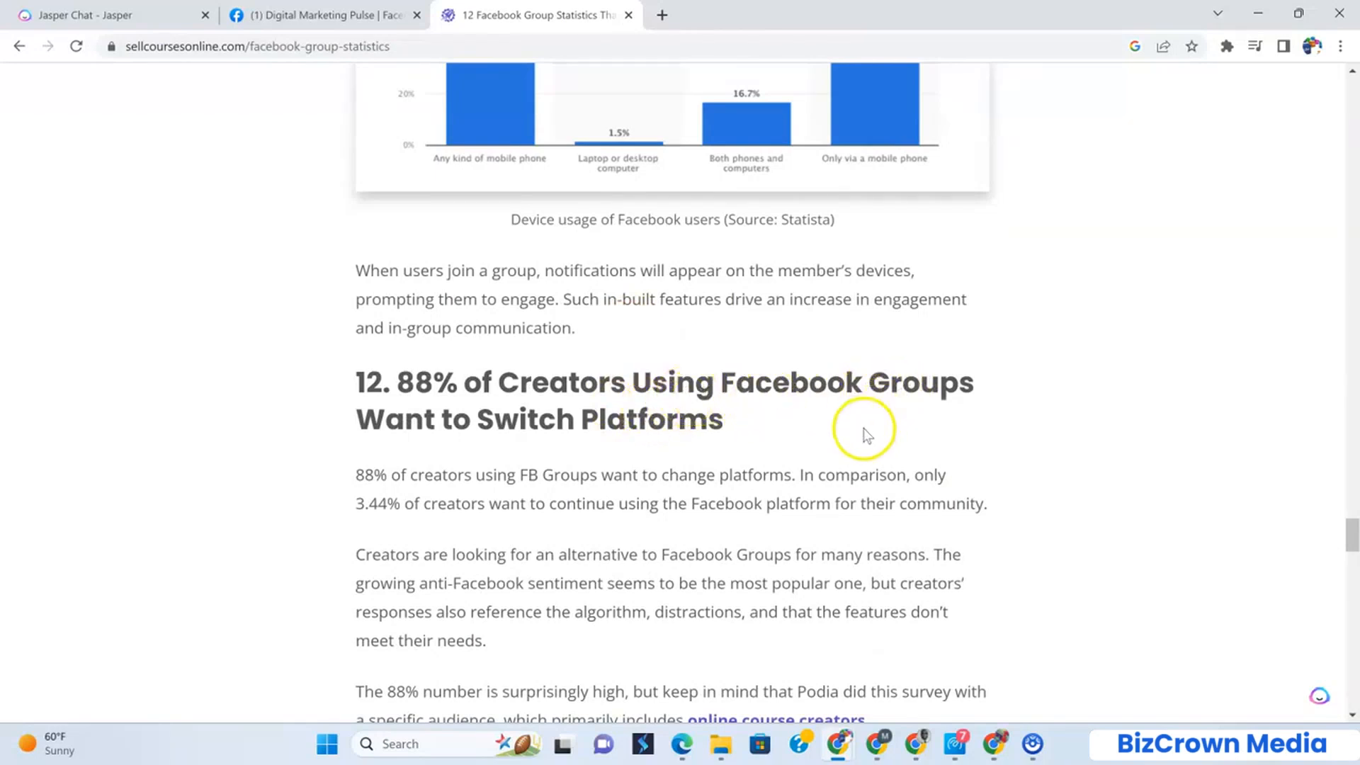
pyautogui.scroll(-4, 866, 433)
pyautogui.scroll(11, 863, 429)
pyautogui.scroll(20, 861, 423)
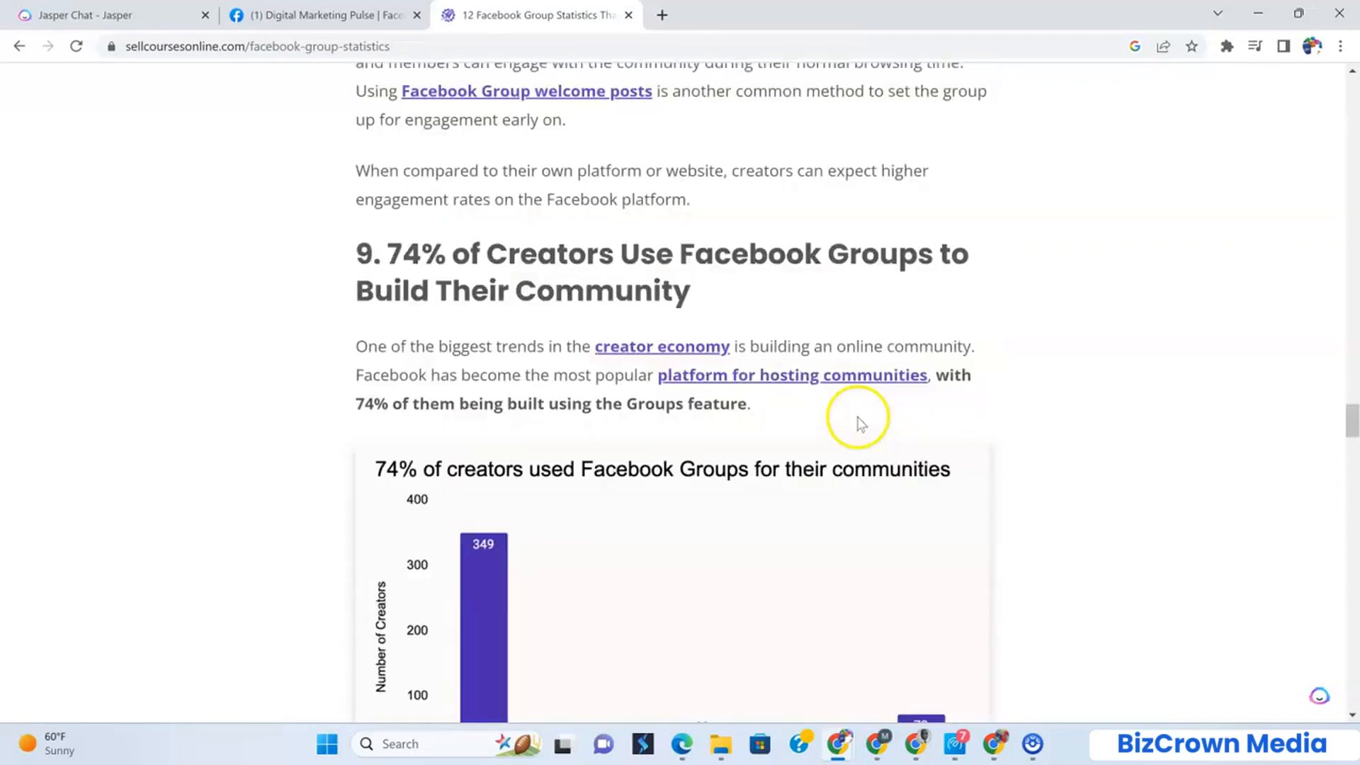
pyautogui.scroll(7, 859, 420)
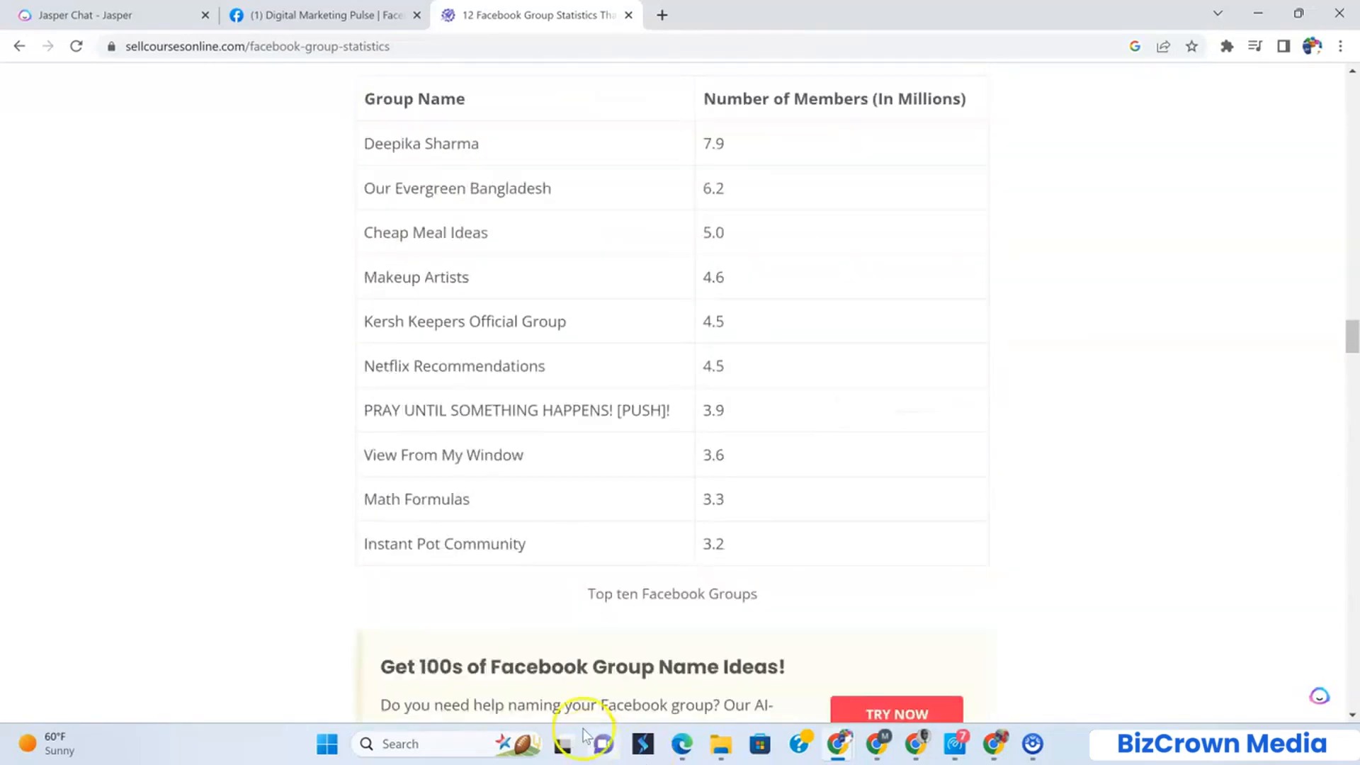
pyautogui.scroll(-6, 571, 638)
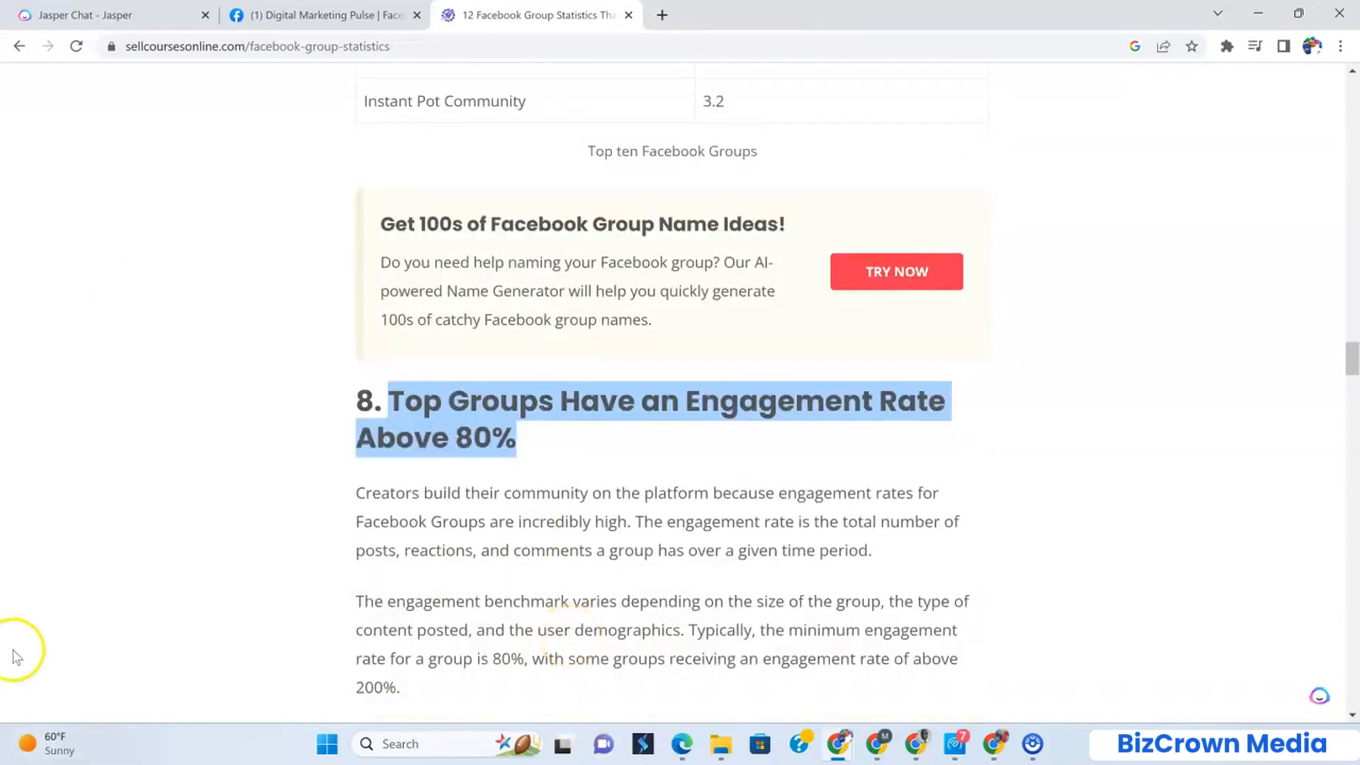